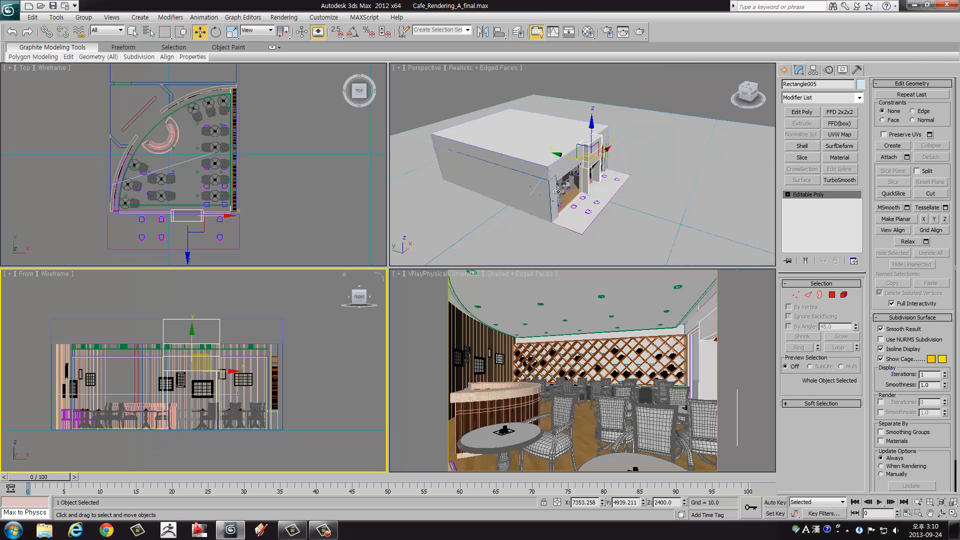
Step: Maximize the perspective view and examine the café building's storefront, entrance block and glazed openings from the front and side
right_click(559, 193)
key(alt+w)
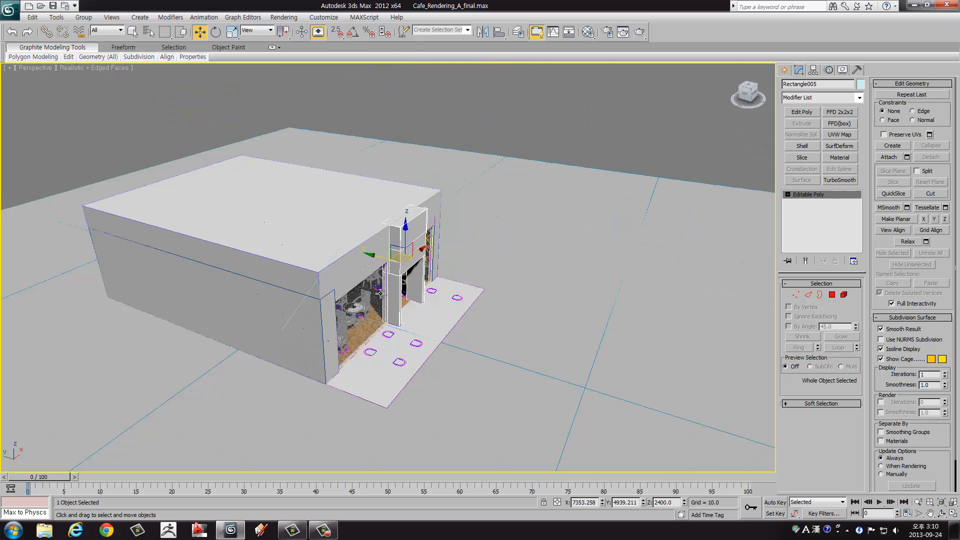
alt+middle_drag(380, 294, 418, 263)
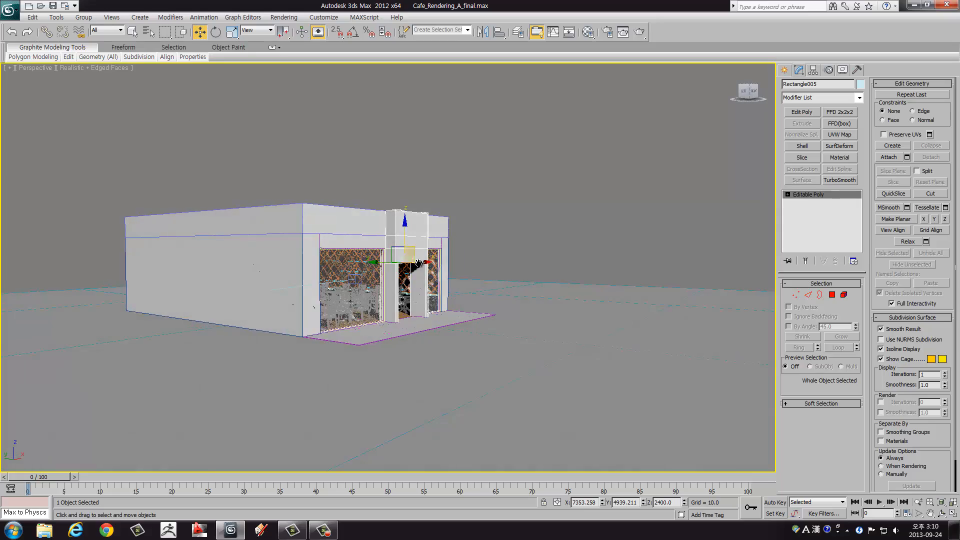
scroll(419, 264, up, 5)
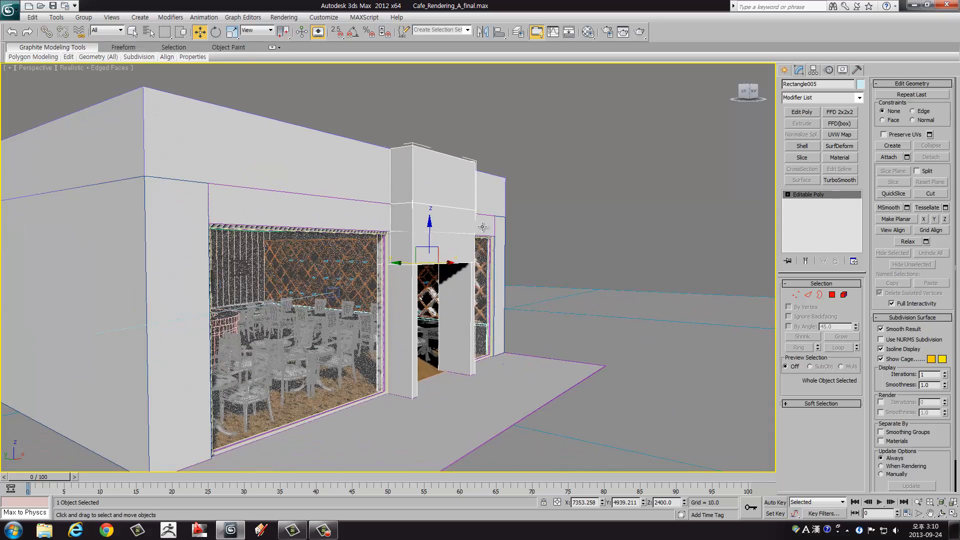
alt+middle_drag(482, 227, 428, 226)
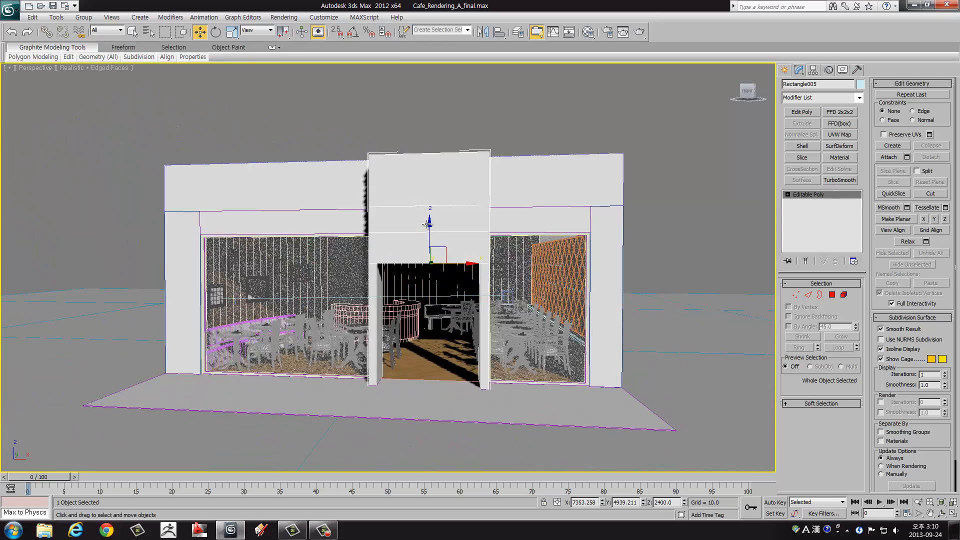
click(337, 96)
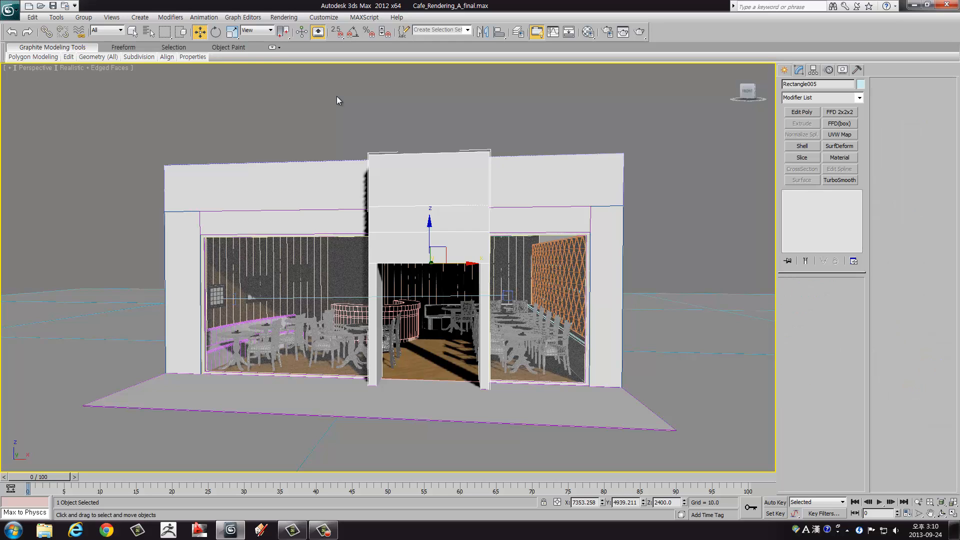
click(389, 159)
alt+middle_drag(370, 160, 400, 175)
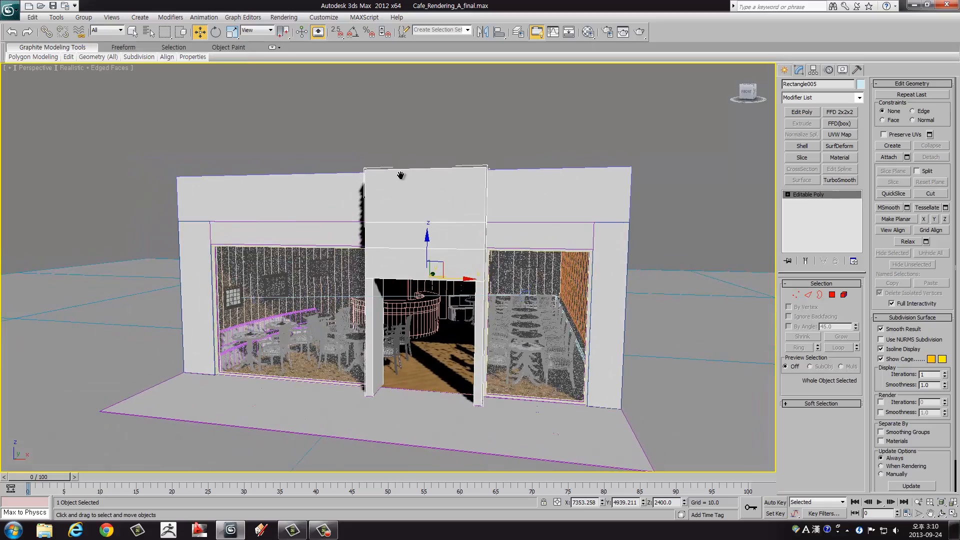
alt+middle_drag(289, 181, 359, 183)
click(532, 177)
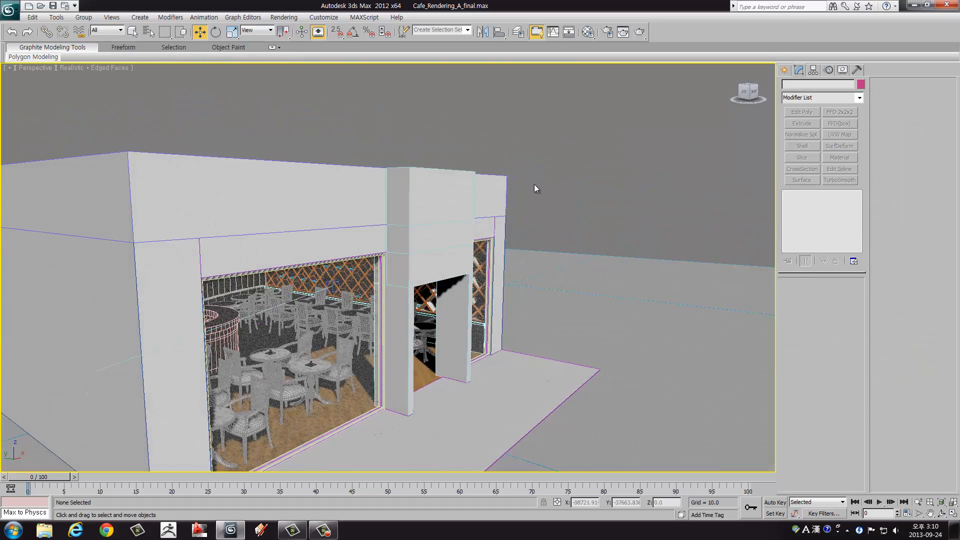
alt+middle_drag(536, 189, 548, 167)
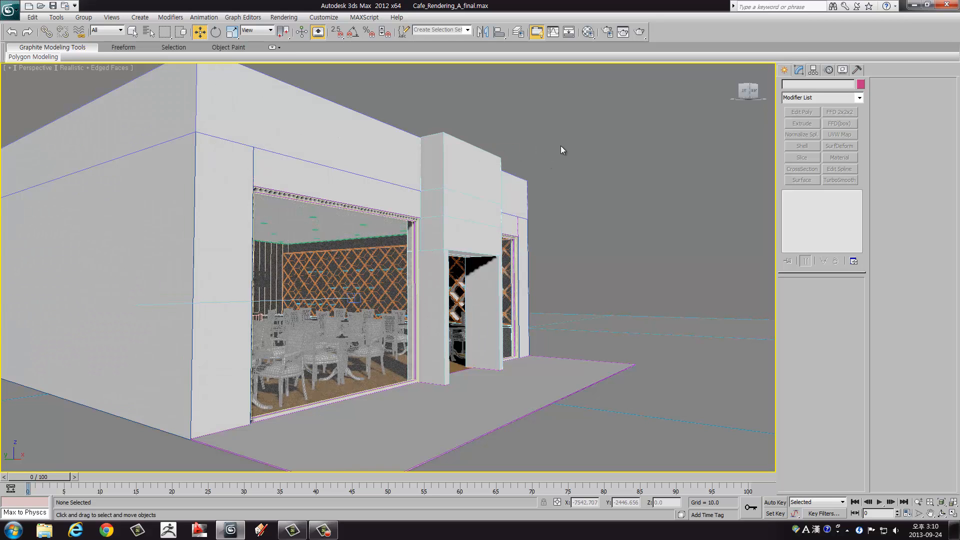
Step: Examine the café exterior from raised, side and low viewpoints, including the entrance block and front paving
alt+middle_drag(560, 145, 430, 235)
scroll(565, 164, down, 2)
scroll(579, 161, down, 3)
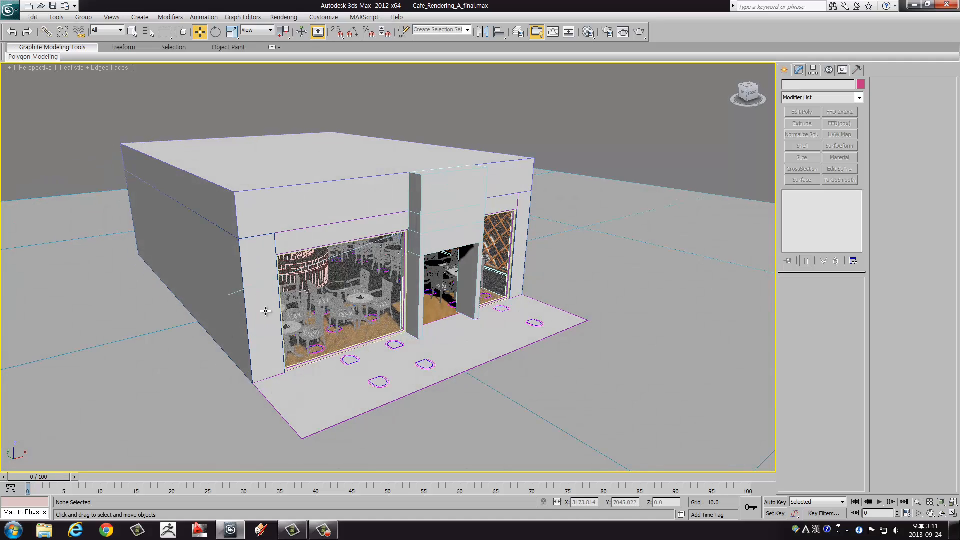
alt+middle_drag(501, 297, 559, 274)
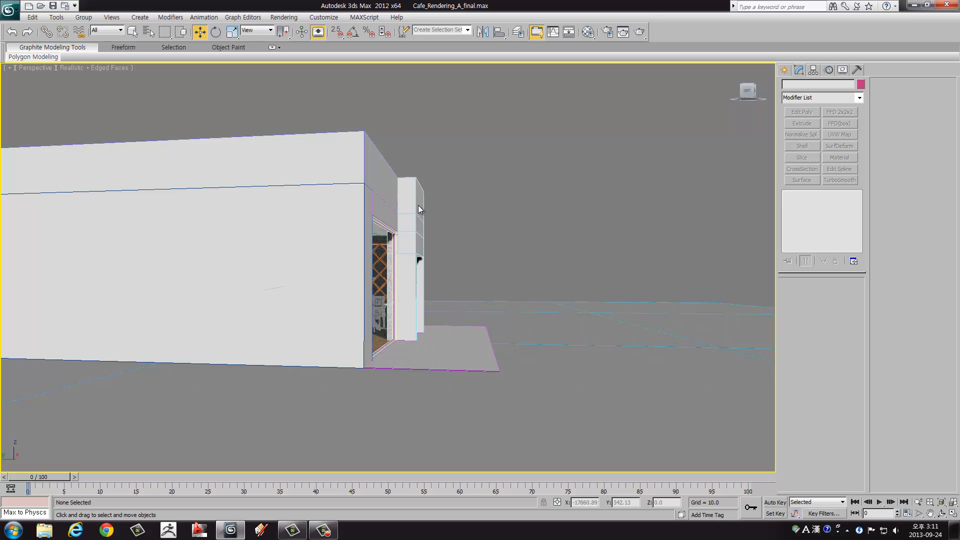
alt+middle_drag(465, 307, 366, 314)
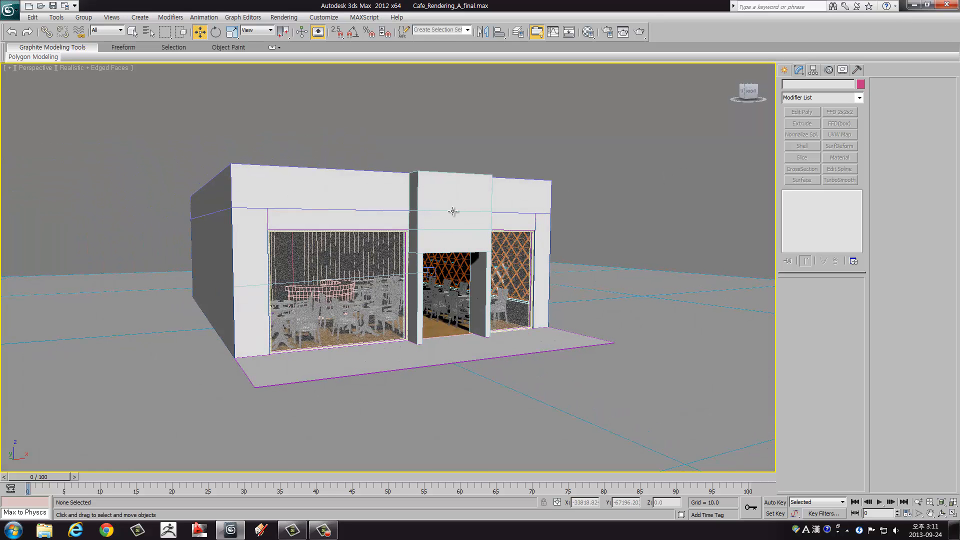
alt+middle_drag(458, 214, 356, 247)
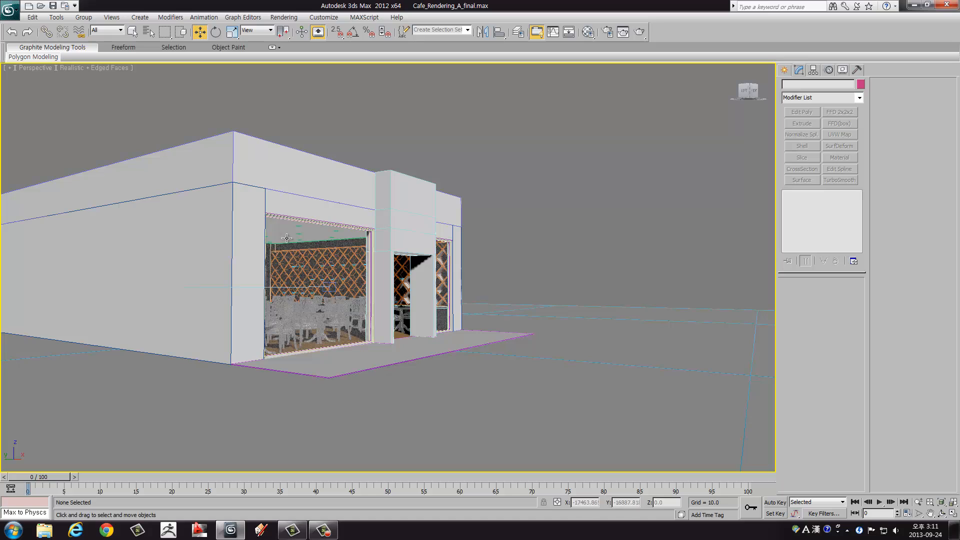
alt+middle_drag(286, 237, 334, 241)
middle_drag(471, 248, 459, 230)
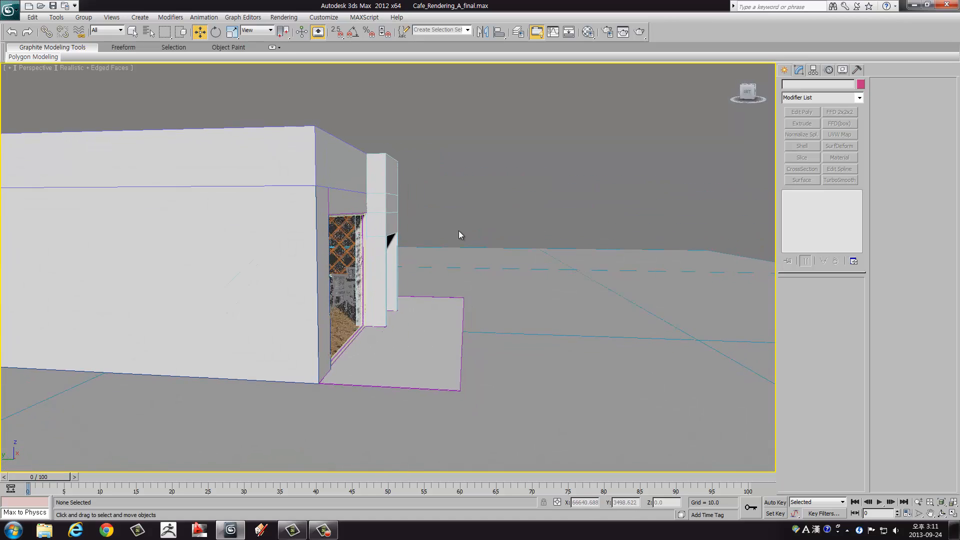
middle_drag(499, 185, 501, 200)
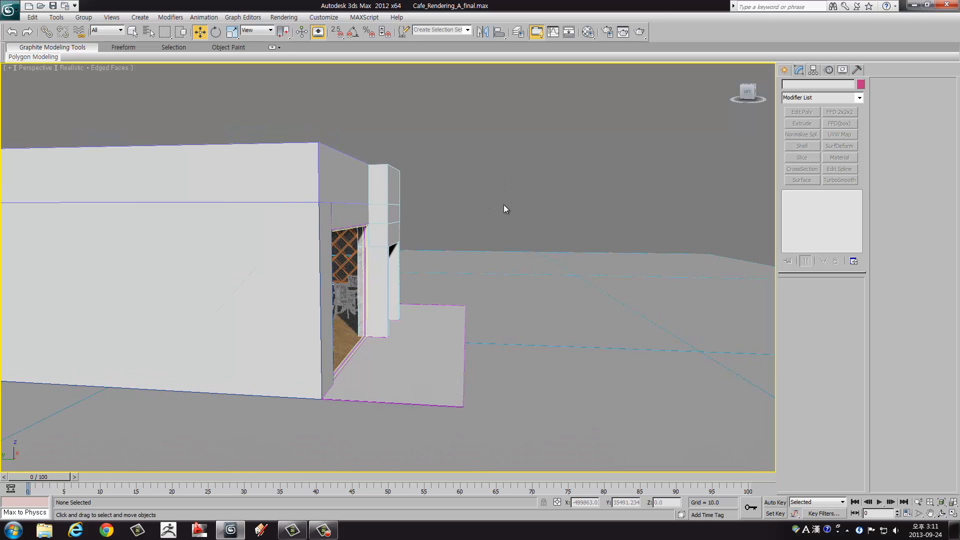
middle_drag(505, 205, 308, 236)
scroll(306, 234, down, 3)
middle_drag(134, 216, 177, 249)
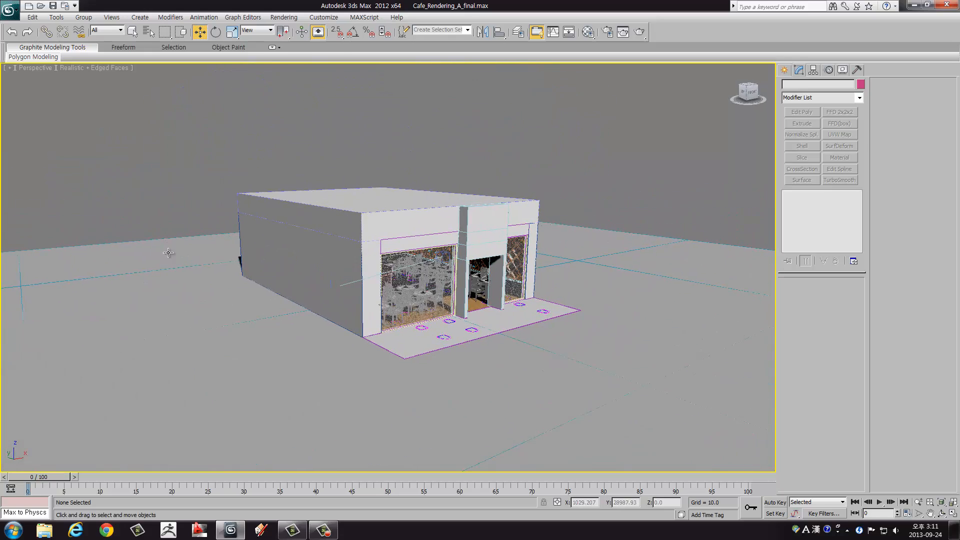
alt+middle_drag(579, 212, 499, 182)
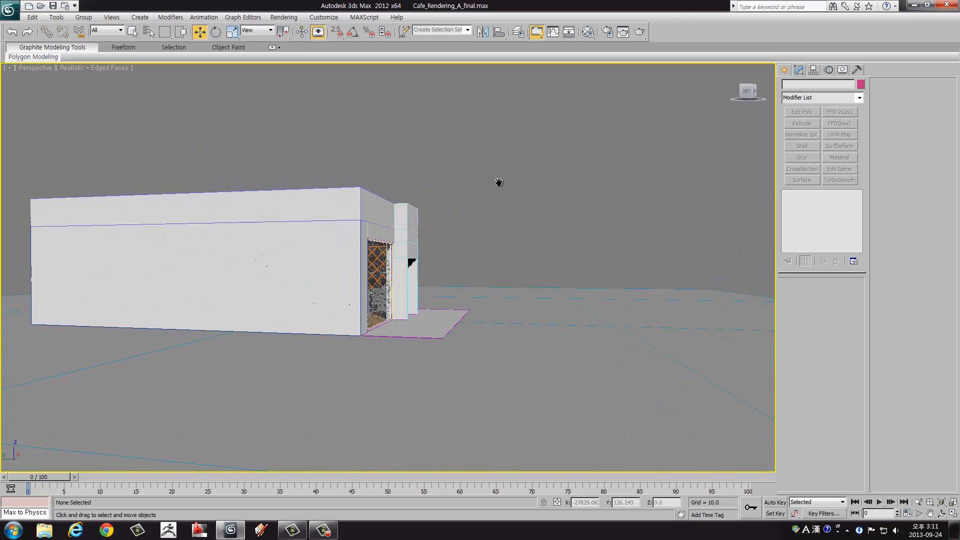
scroll(500, 182, up, 3)
middle_drag(539, 210, 510, 173)
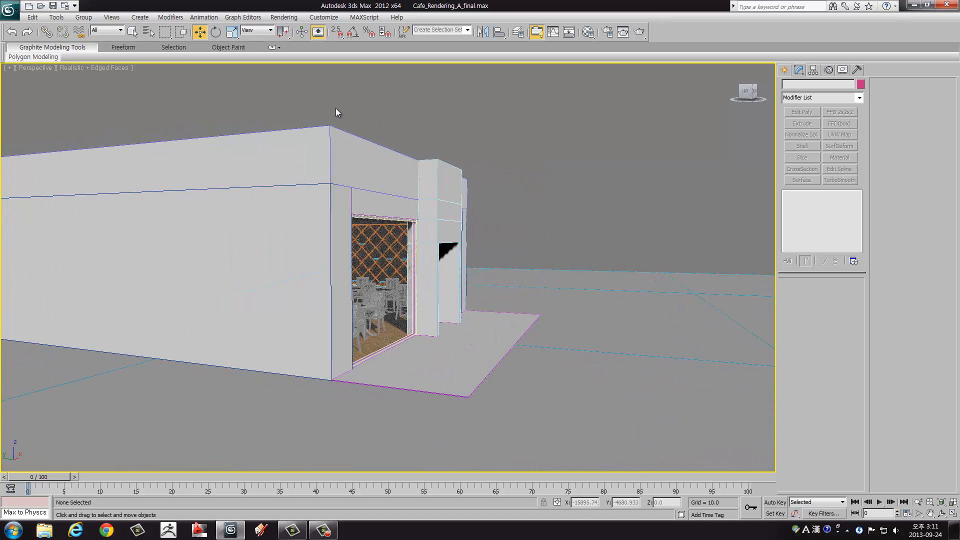
alt+middle_drag(335, 106, 454, 127)
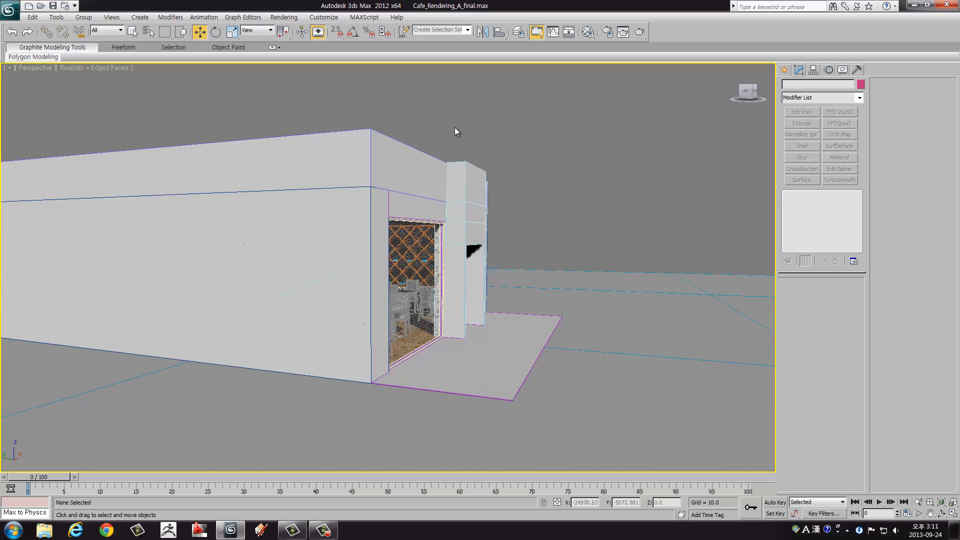
Step: Review the Gamma/LUT correction preferences and look briefly at the scene's materials in the Material Editor
click(284, 18)
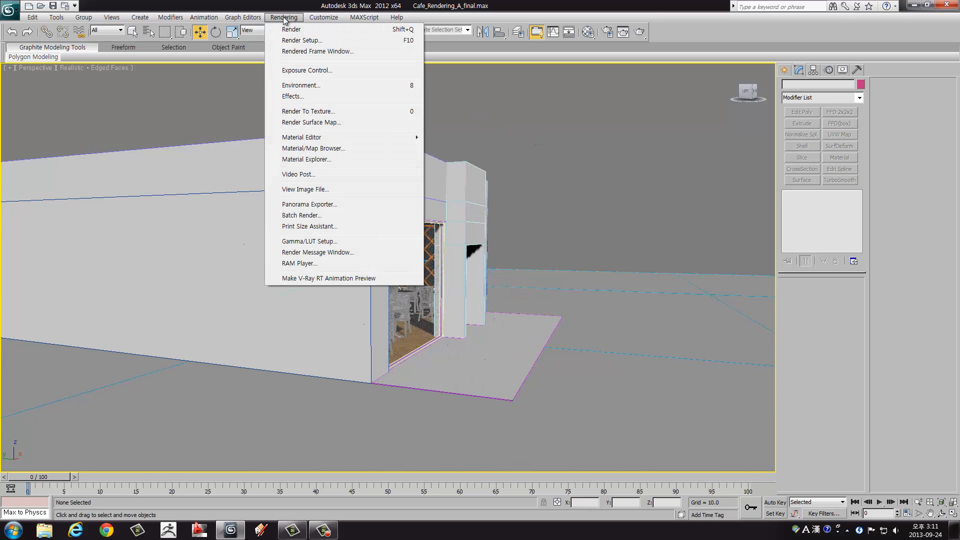
click(306, 241)
drag(398, 131, 229, 98)
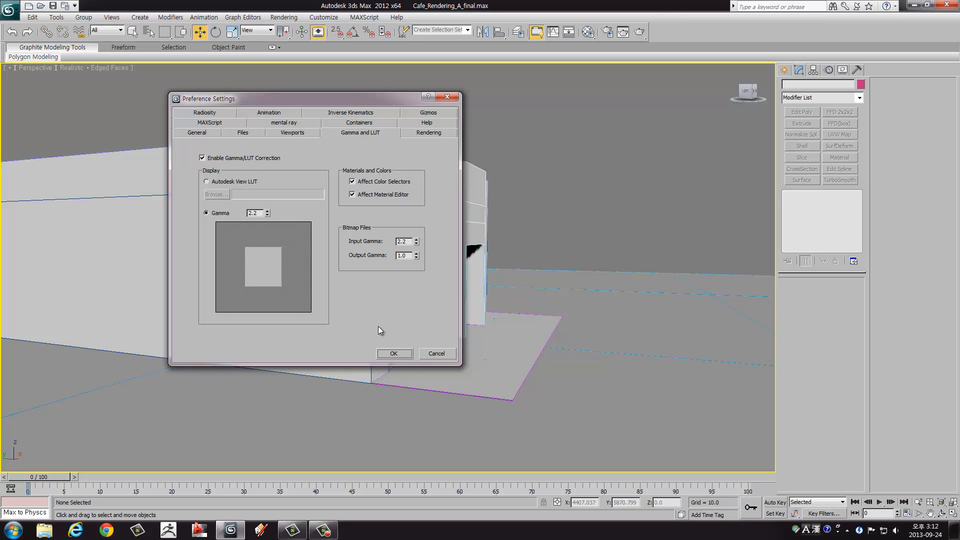
click(398, 355)
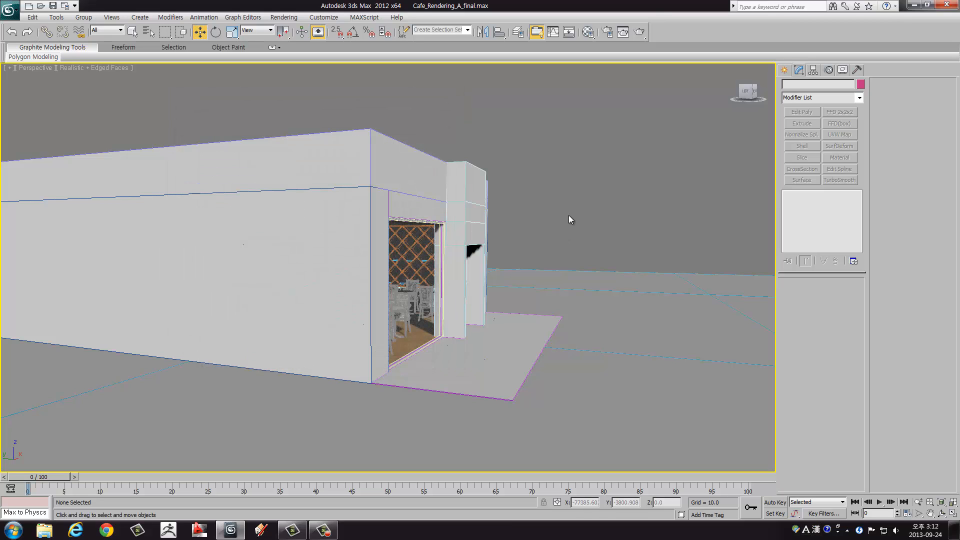
key(m)
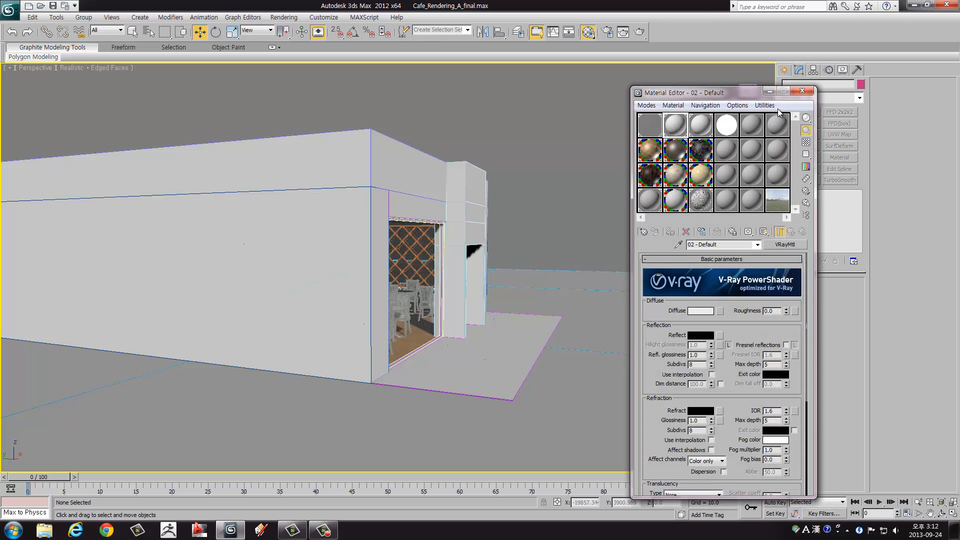
click(804, 90)
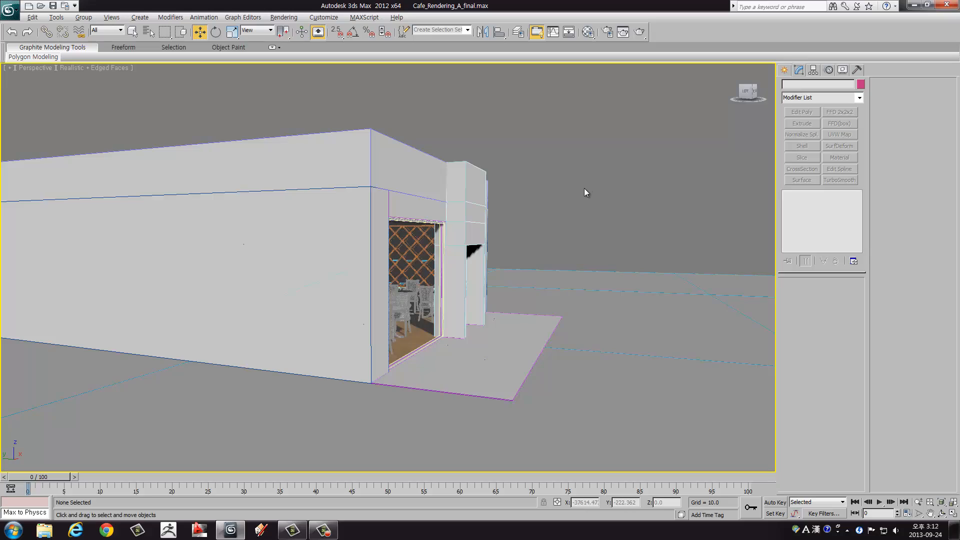
alt+middle_drag(585, 189, 489, 187)
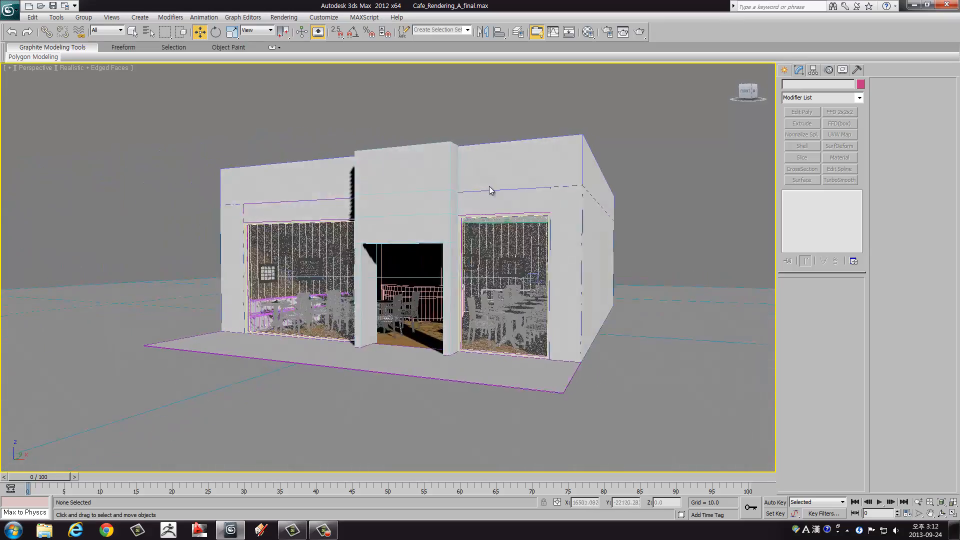
scroll(490, 190, up, 5)
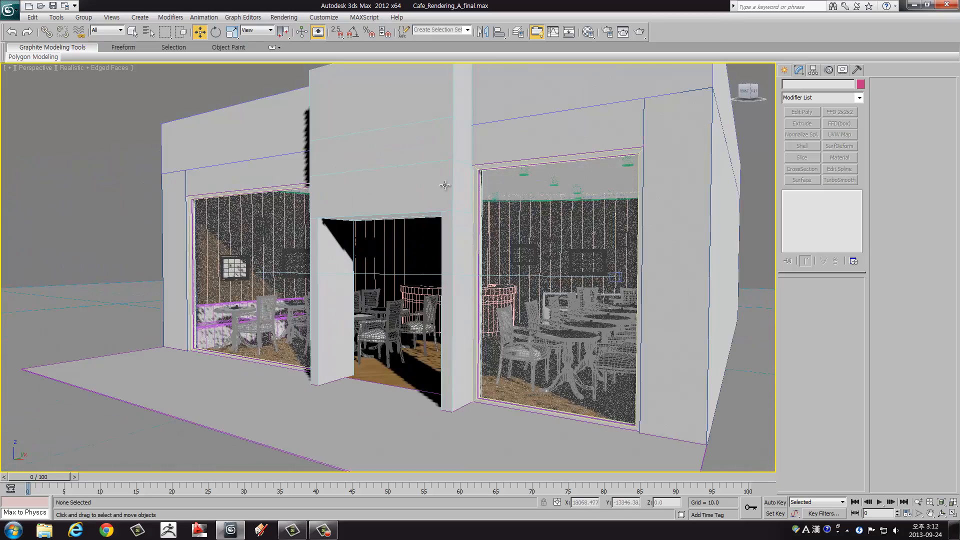
middle_drag(399, 180, 476, 172)
click(286, 18)
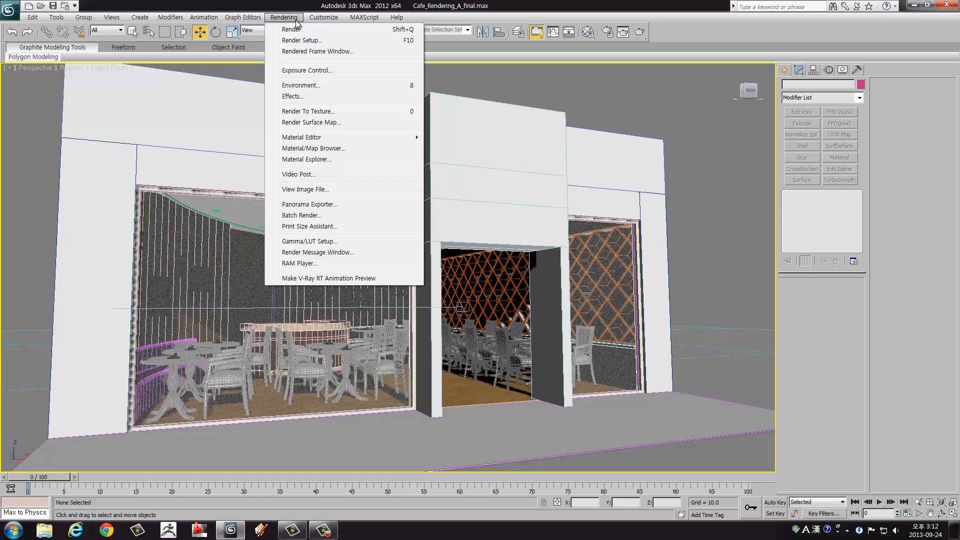
click(609, 88)
alt+middle_drag(440, 150, 375, 188)
Step: Maximize the Top view and select the V-Ray physical camera at the curved seating wall, framing its view cone over the floor plan
key(alt+w)
click(375, 188)
key(alt+w)
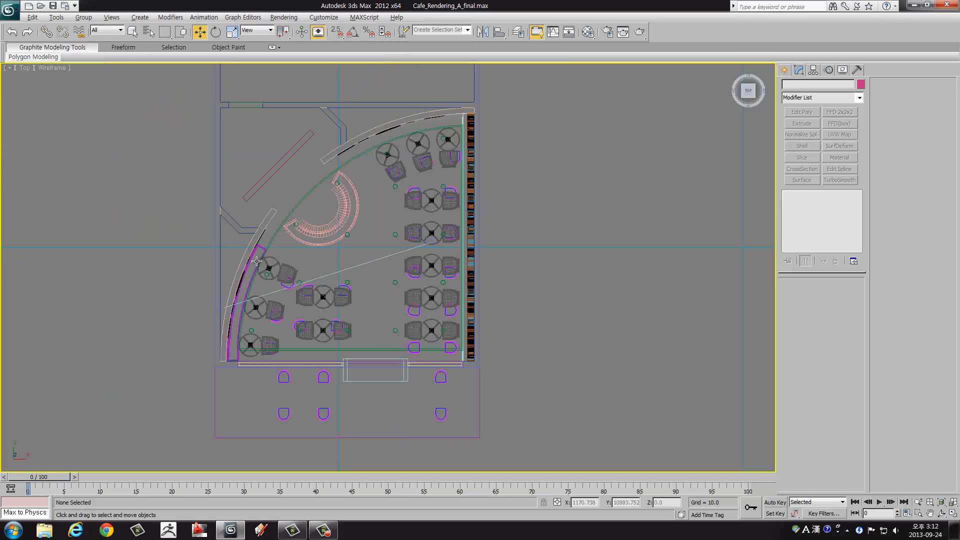
scroll(363, 241, up, 5)
scroll(362, 241, up, 2)
middle_drag(307, 225, 364, 269)
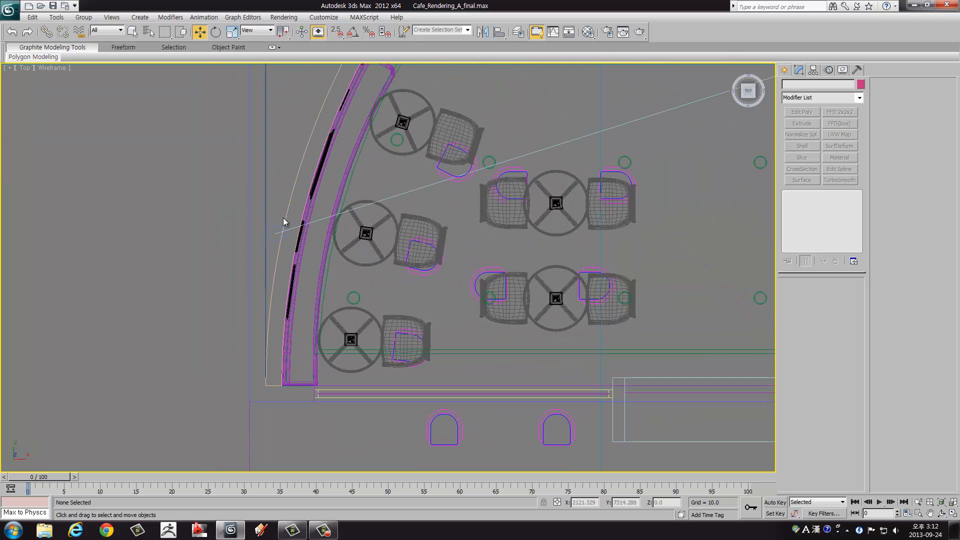
click(275, 227)
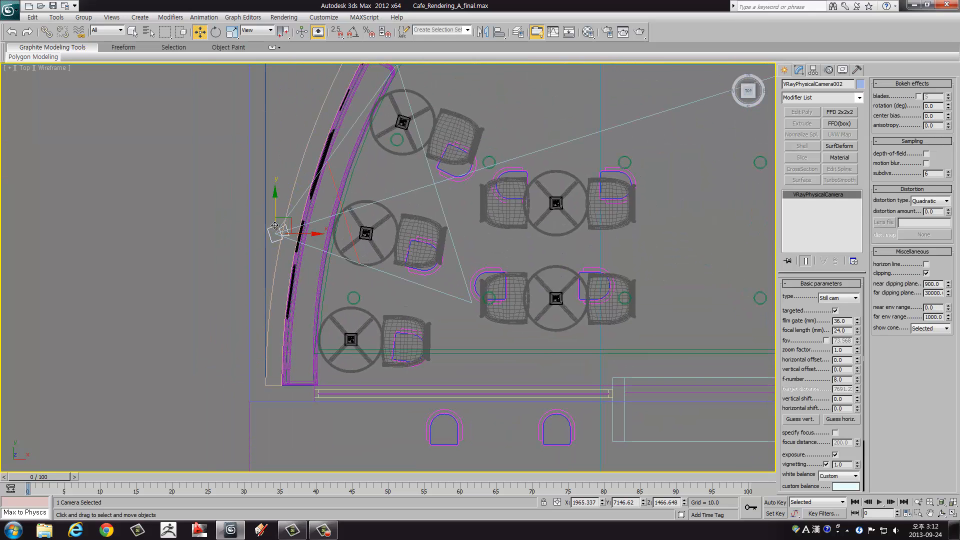
scroll(275, 225, down, 5)
middle_drag(389, 198, 367, 247)
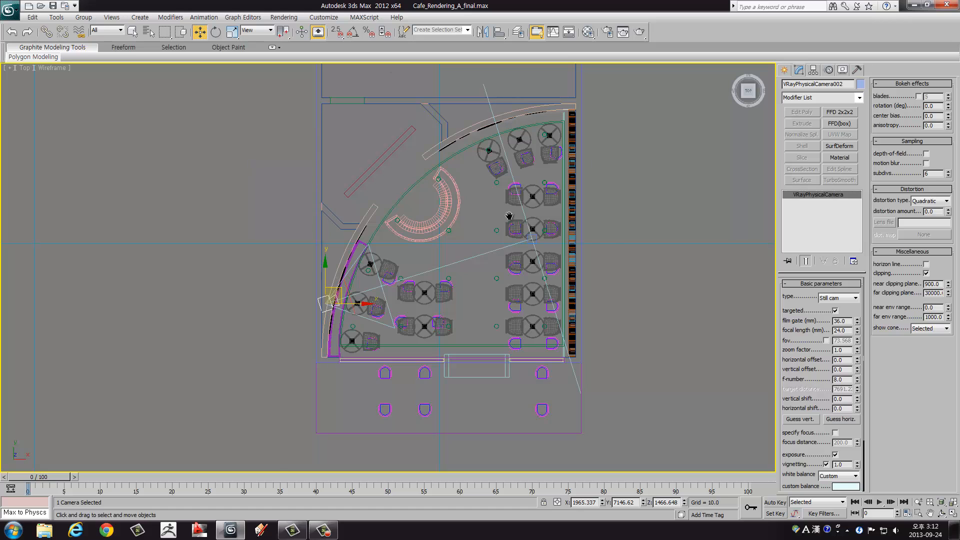
middle_drag(509, 216, 484, 198)
scroll(320, 276, up, 2)
middle_drag(404, 249, 306, 264)
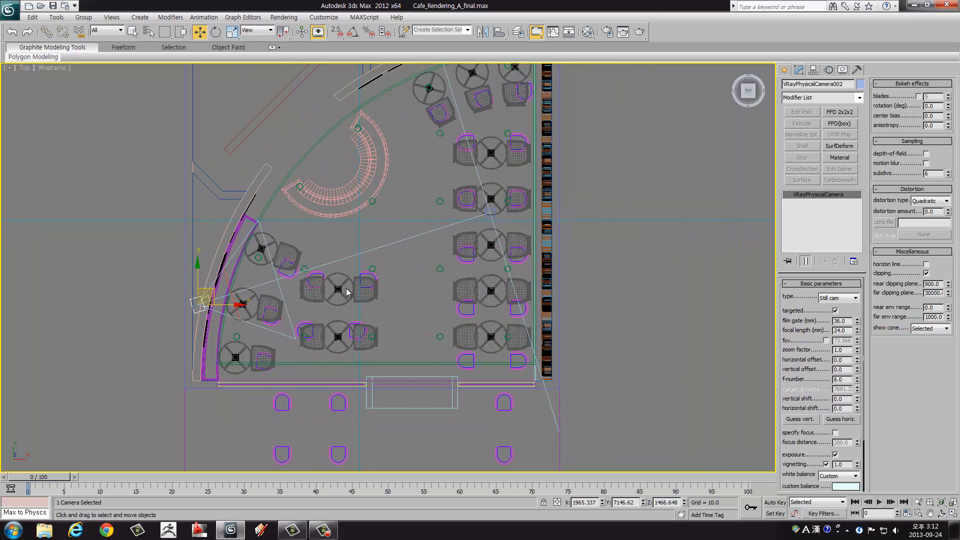
middle_drag(348, 292, 351, 284)
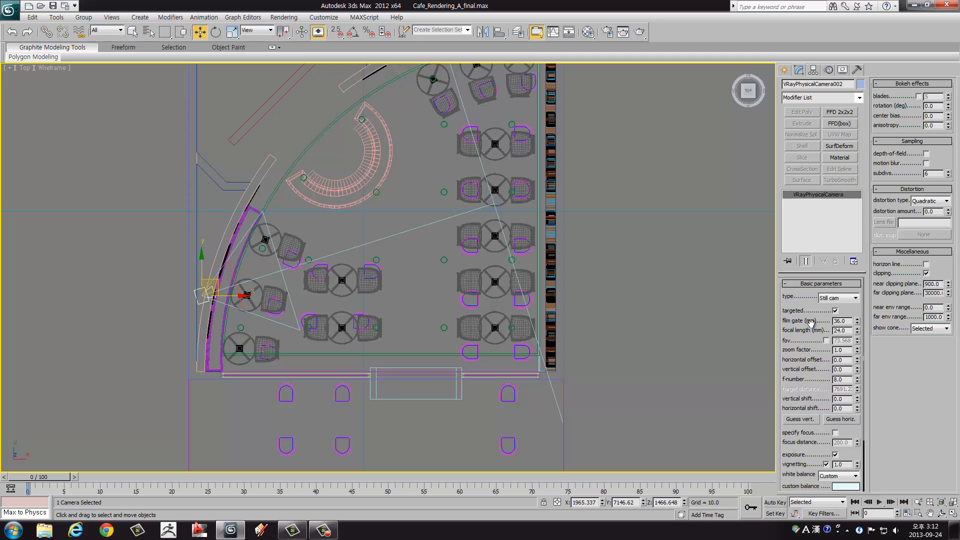
Step: Look up the V-Ray category among the camera creation types and return to the selected physical camera's parameters
click(789, 70)
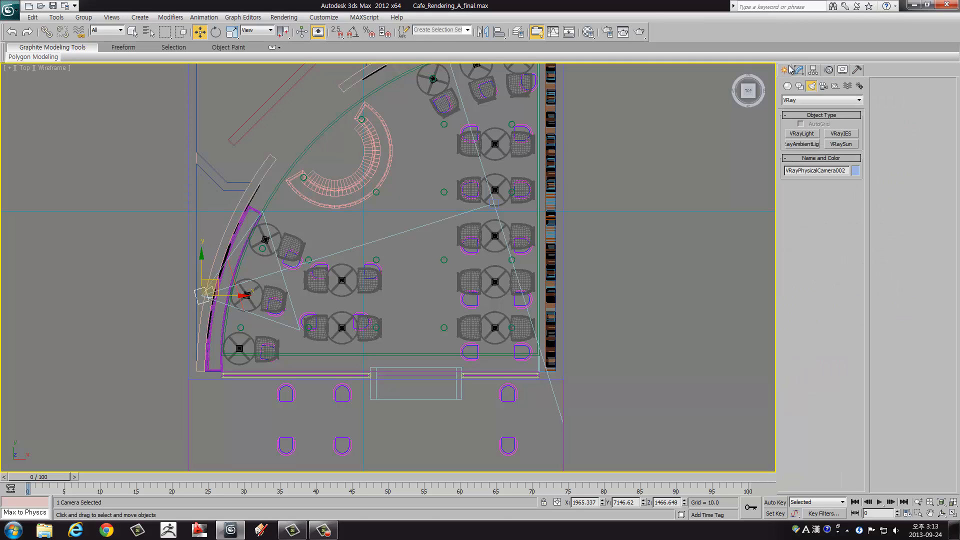
click(825, 88)
click(801, 103)
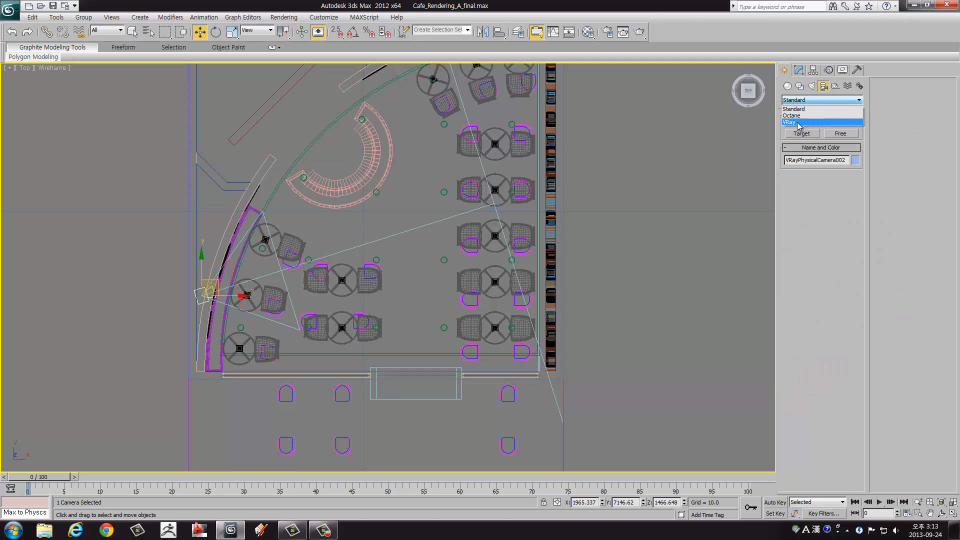
click(790, 122)
click(790, 71)
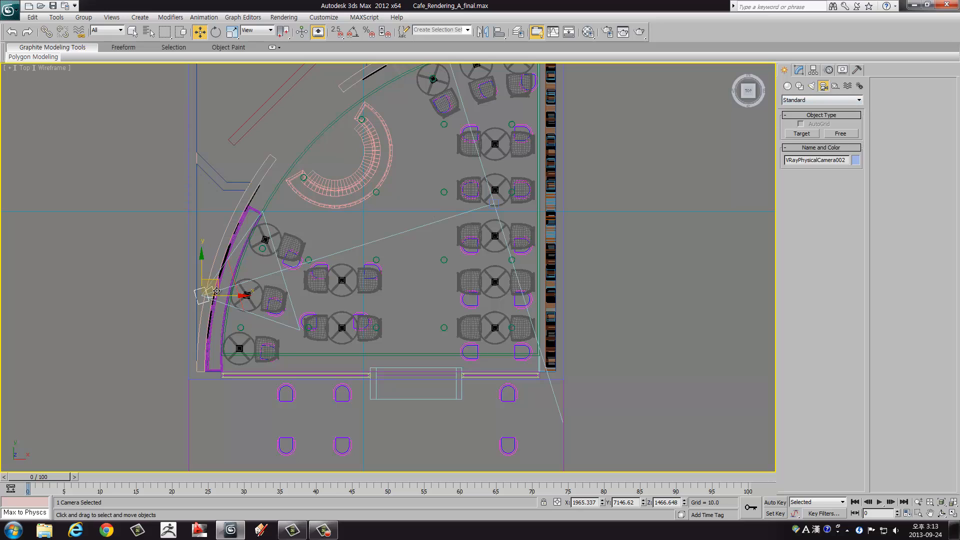
click(799, 70)
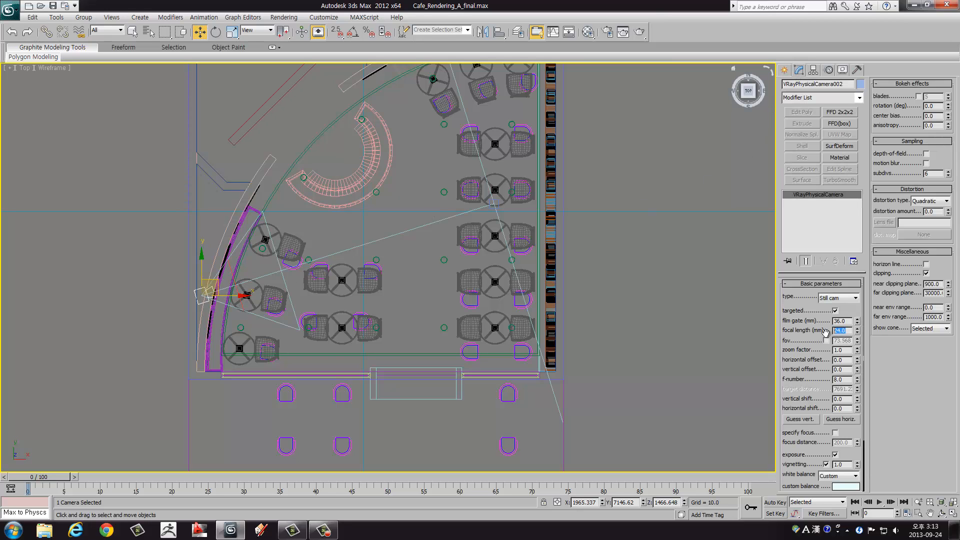
Step: Examine the selected camera's exposure parameters, including its shutter speed and film speed
drag(799, 370, 799, 304)
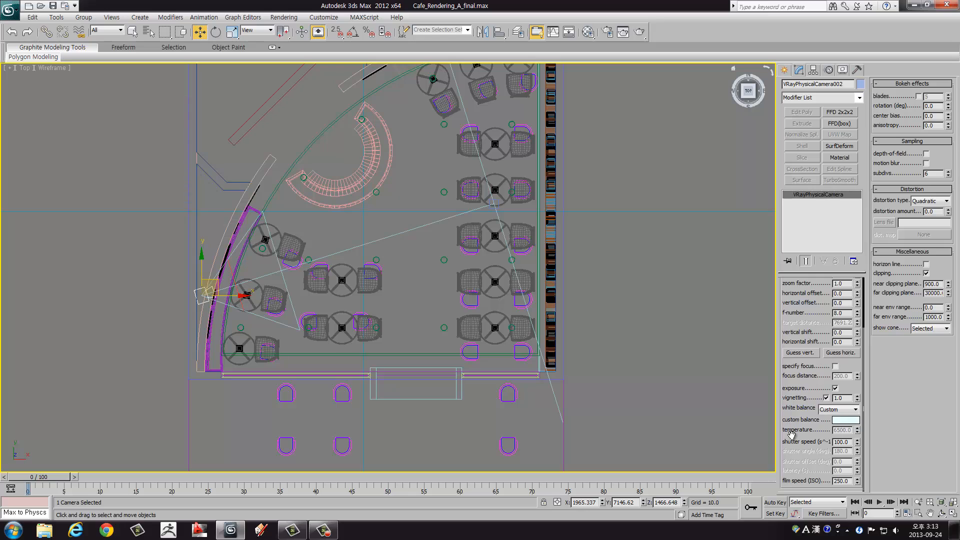
double_click(850, 442)
middle_drag(368, 315, 368, 297)
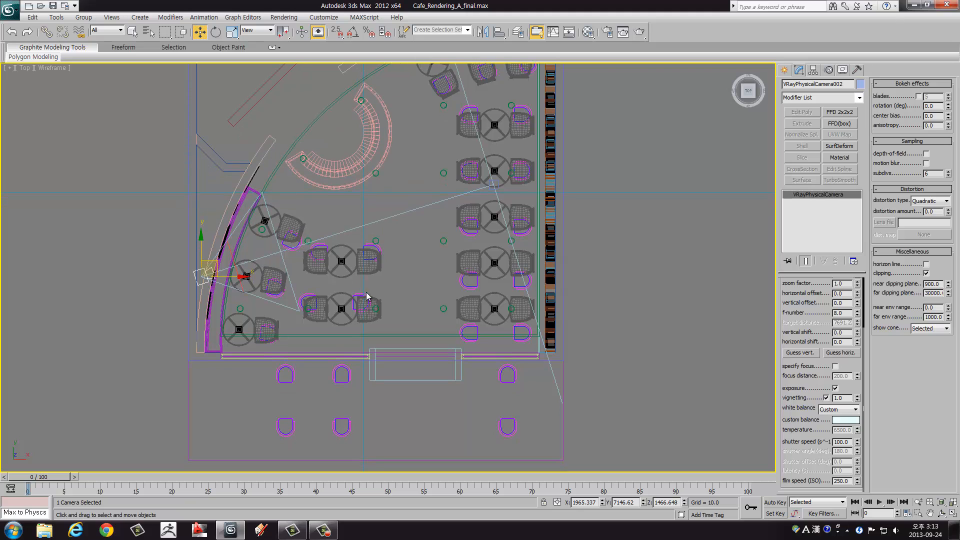
Step: Examine the camera's clipping settings against its view cone, the curved seating wall and the surrounding floor plan
scroll(299, 290, up, 3)
scroll(193, 297, up, 5)
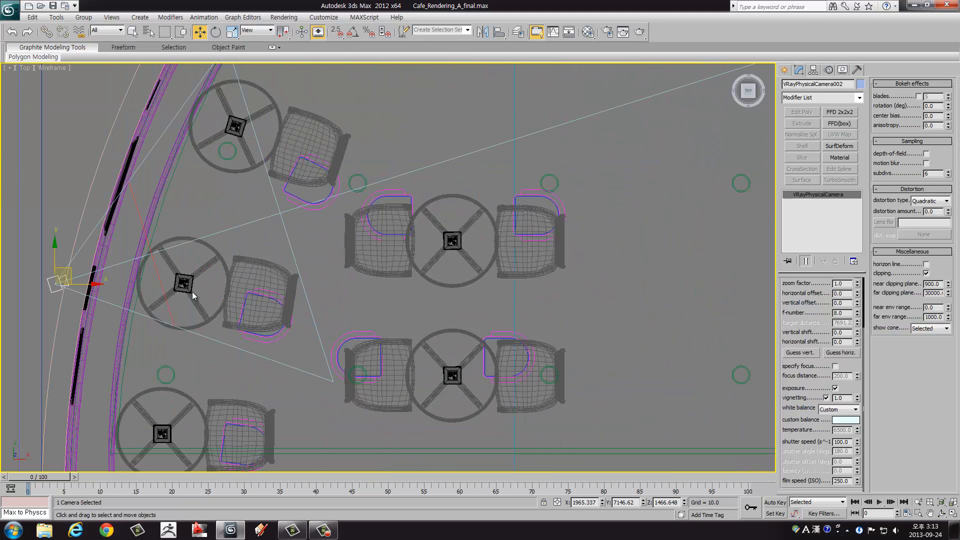
scroll(203, 293, down, 3)
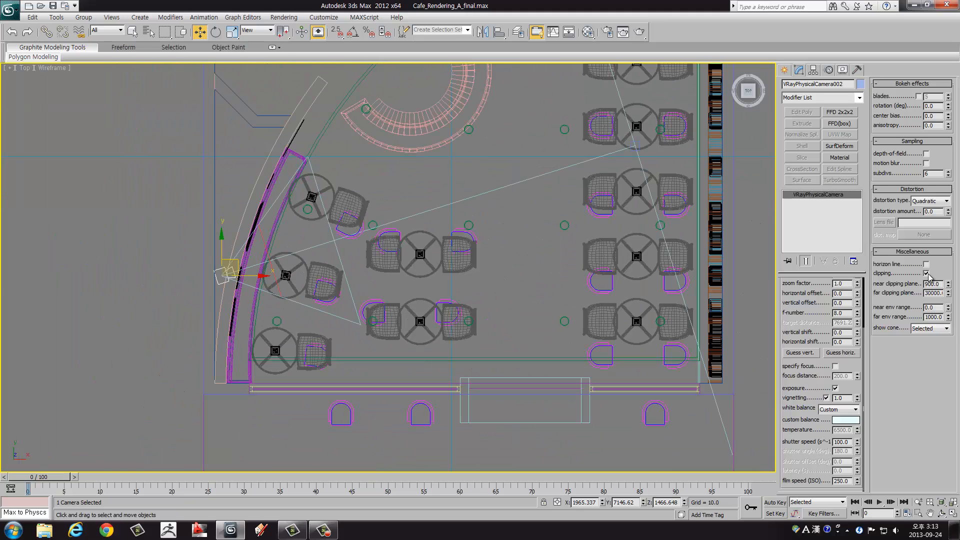
middle_drag(275, 278, 225, 293)
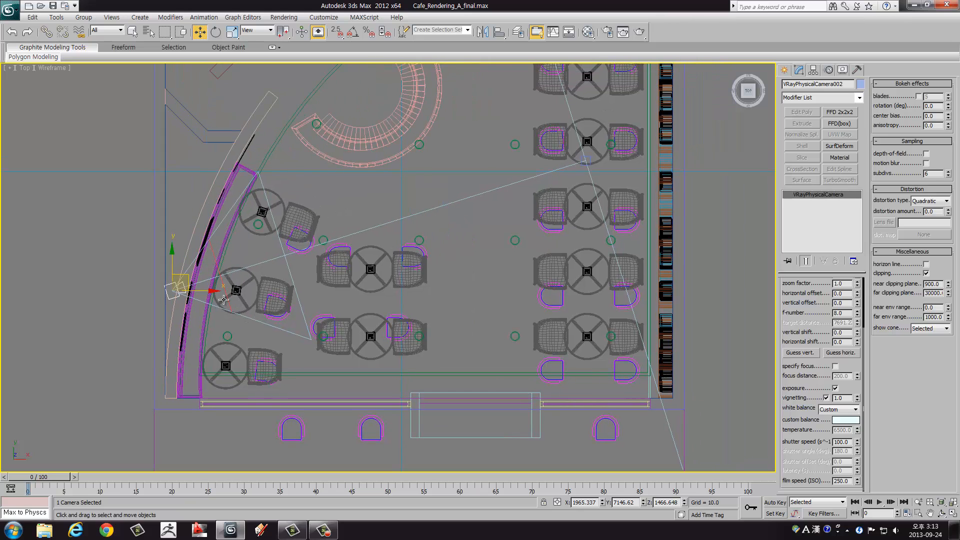
scroll(393, 265, down, 3)
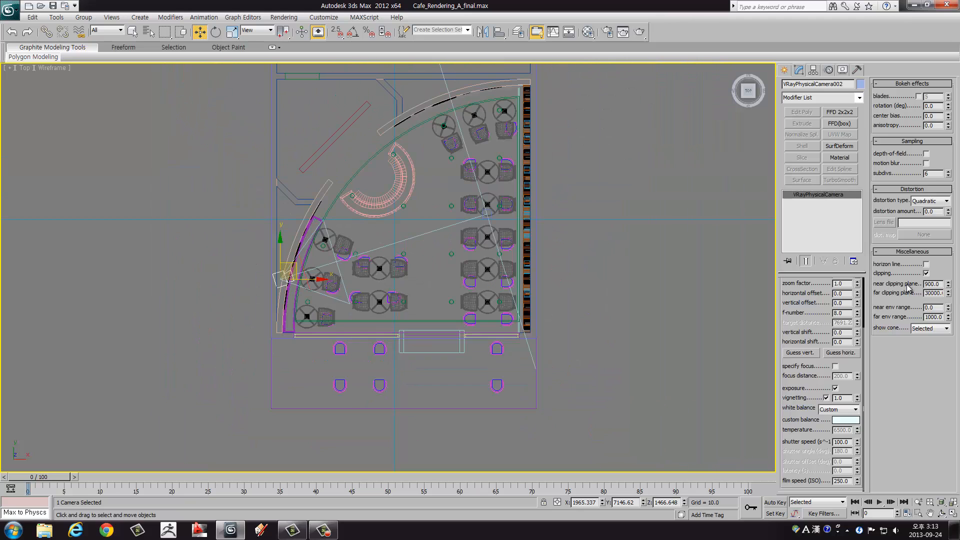
middle_drag(575, 283, 247, 345)
middle_drag(512, 233, 497, 294)
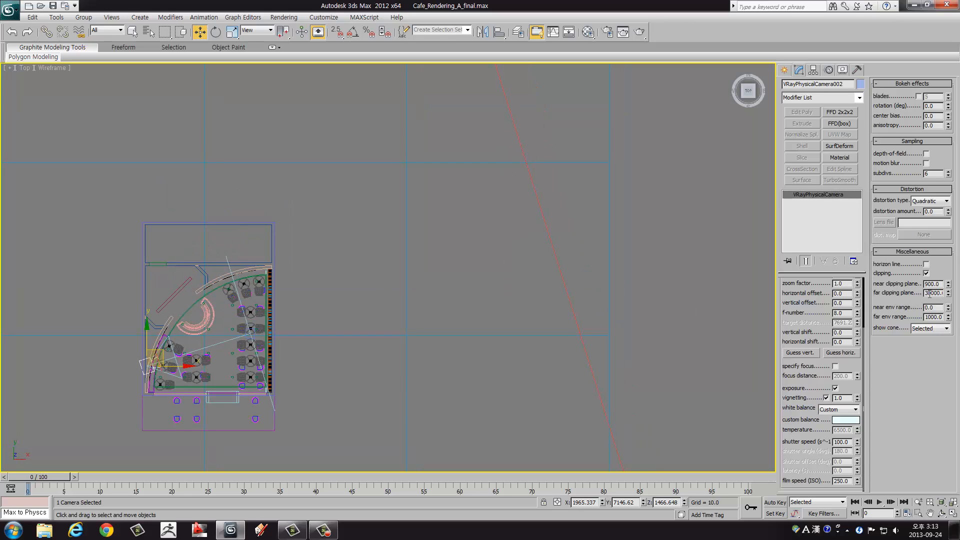
middle_drag(420, 298, 539, 252)
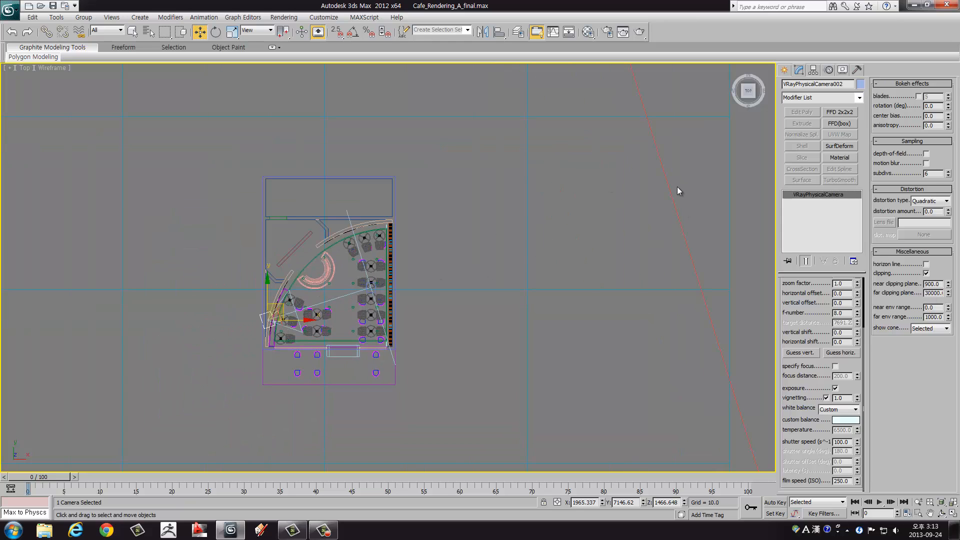
middle_drag(343, 286, 352, 268)
Step: Restore the four-view layout and maximize the V-Ray physical camera view of the café interior
key(alt+w)
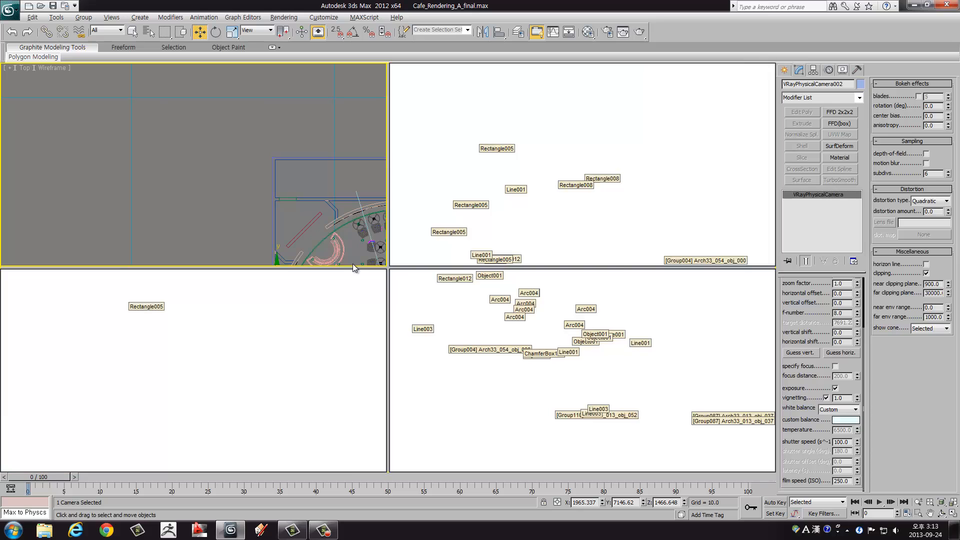
right_click(545, 343)
key(alt+w)
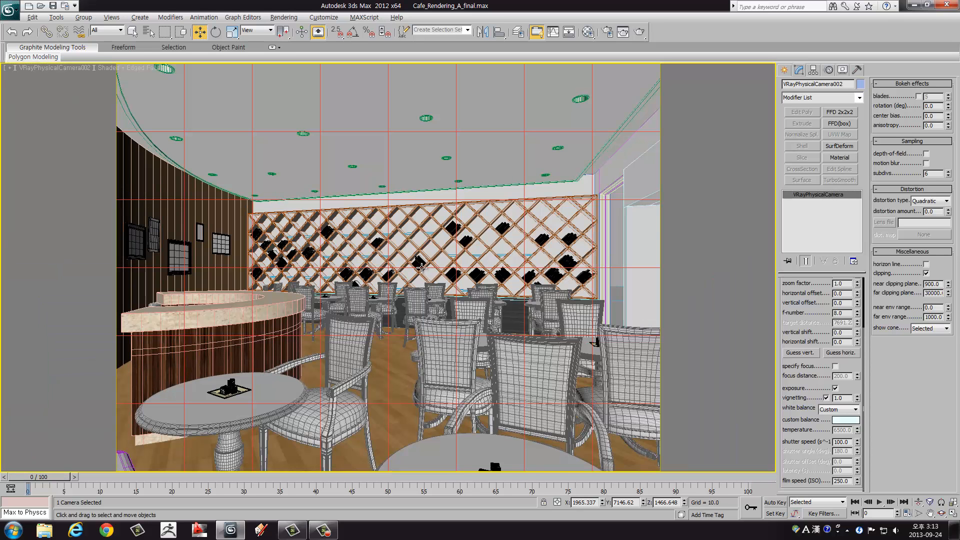
Step: Open Render Setup and review the common output size parameters
click(285, 18)
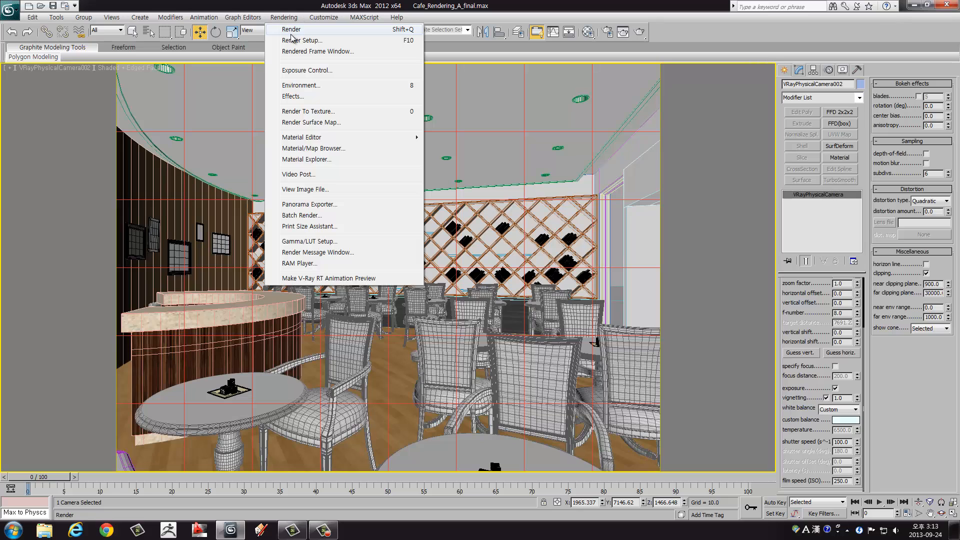
click(294, 41)
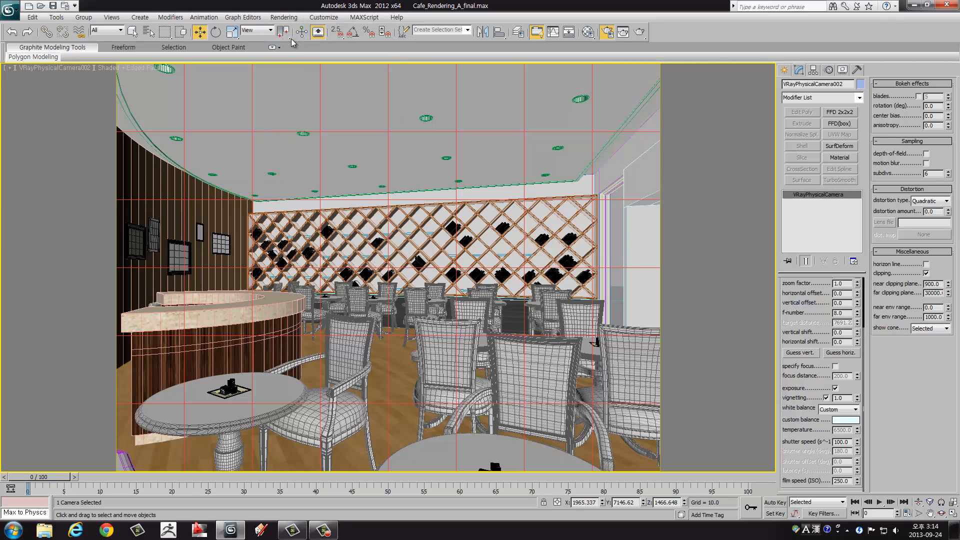
drag(311, 37, 354, 31)
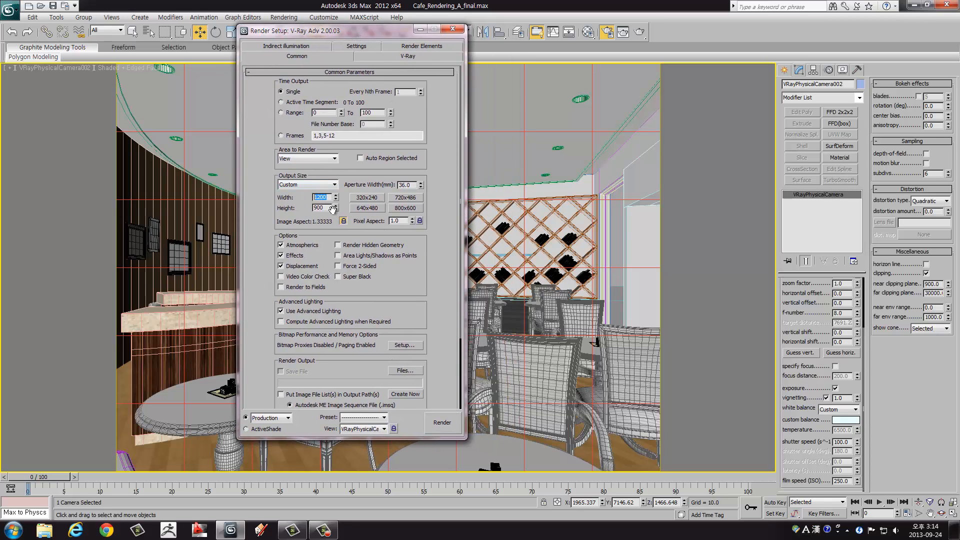
drag(262, 231, 273, 259)
Step: Reveal the V-Ray frame buffer settings and look at the last image in the standard rendered frame window
click(400, 56)
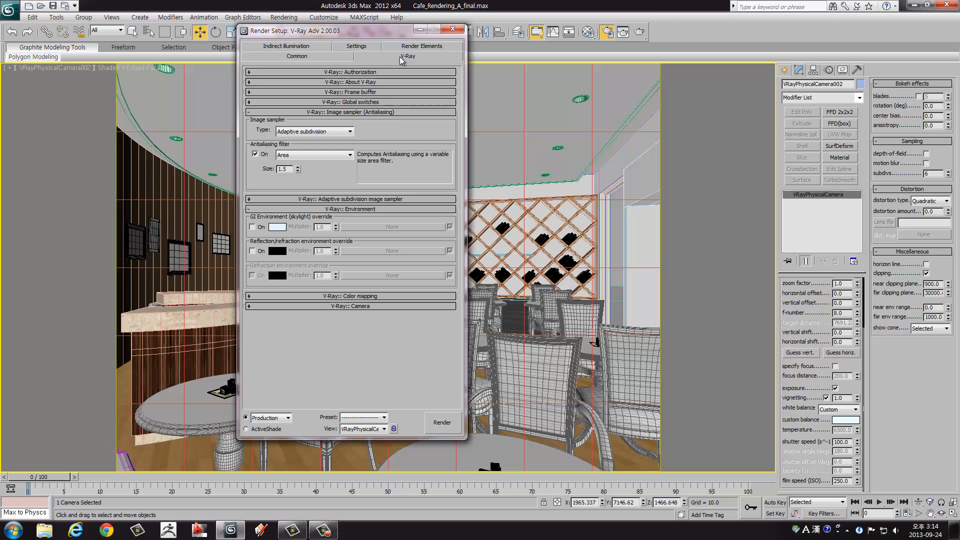
click(354, 92)
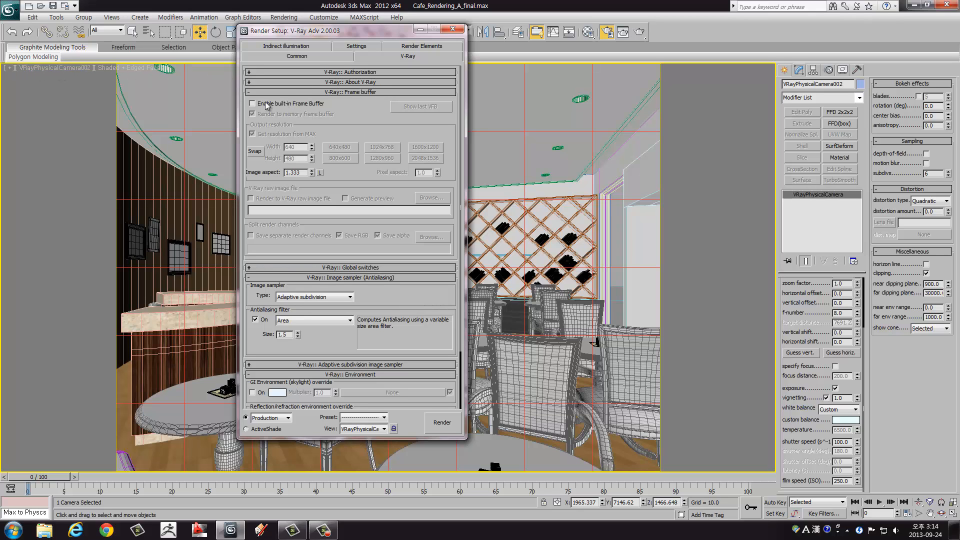
click(623, 31)
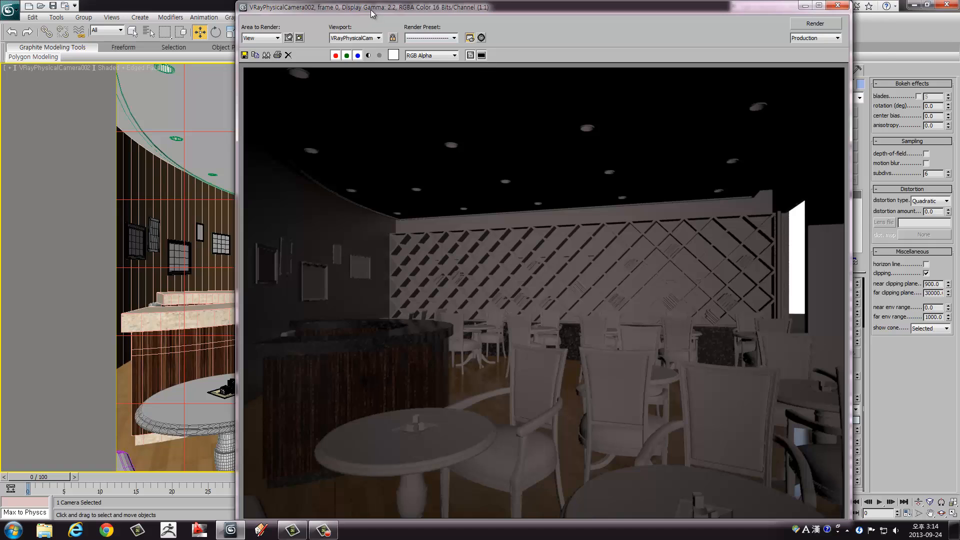
drag(371, 10, 203, 54)
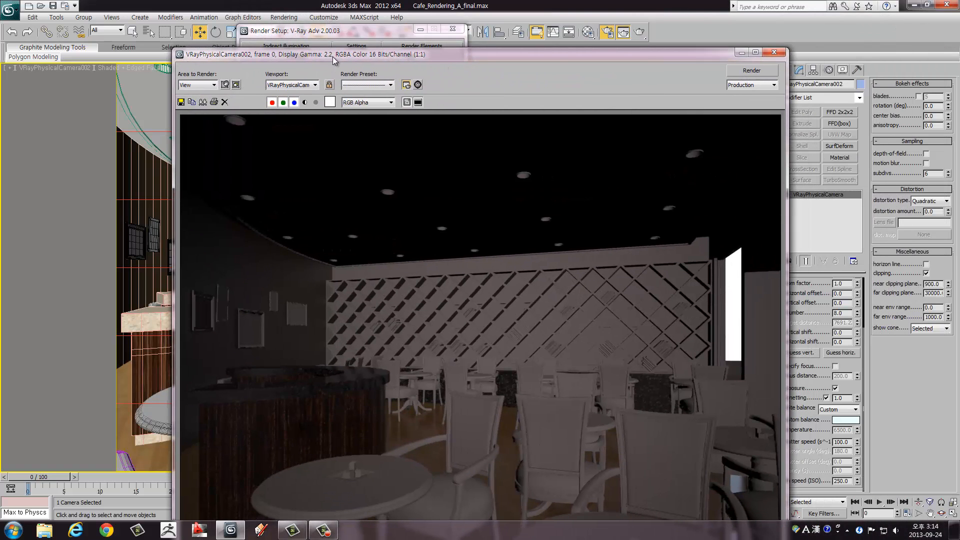
click(772, 52)
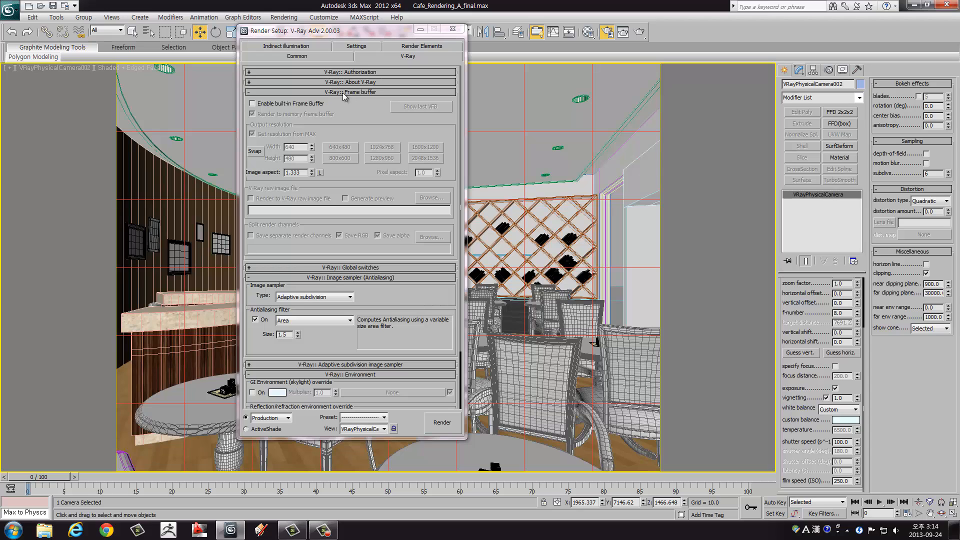
Step: Enable V-Ray's built-in frame buffer, check its remaining options and collapse its settings
click(262, 104)
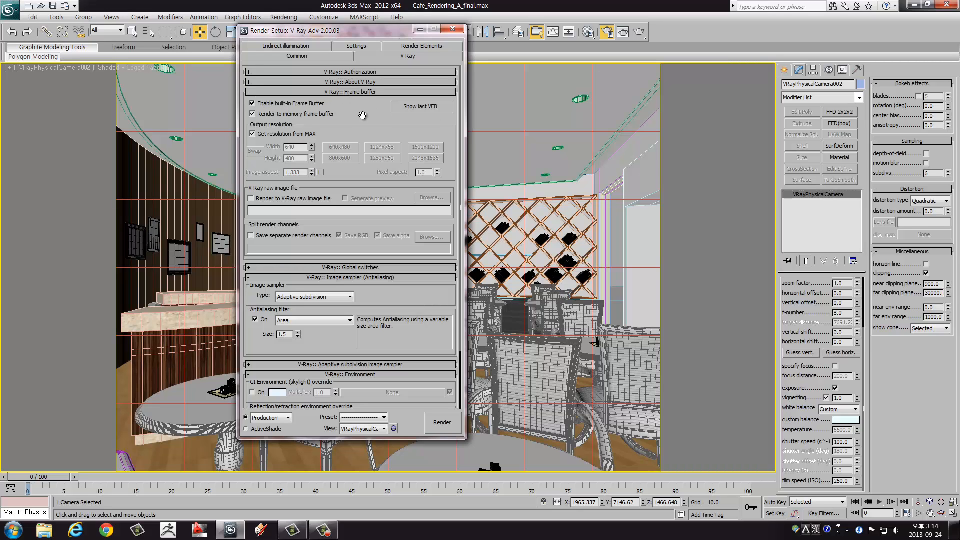
drag(366, 127, 375, 52)
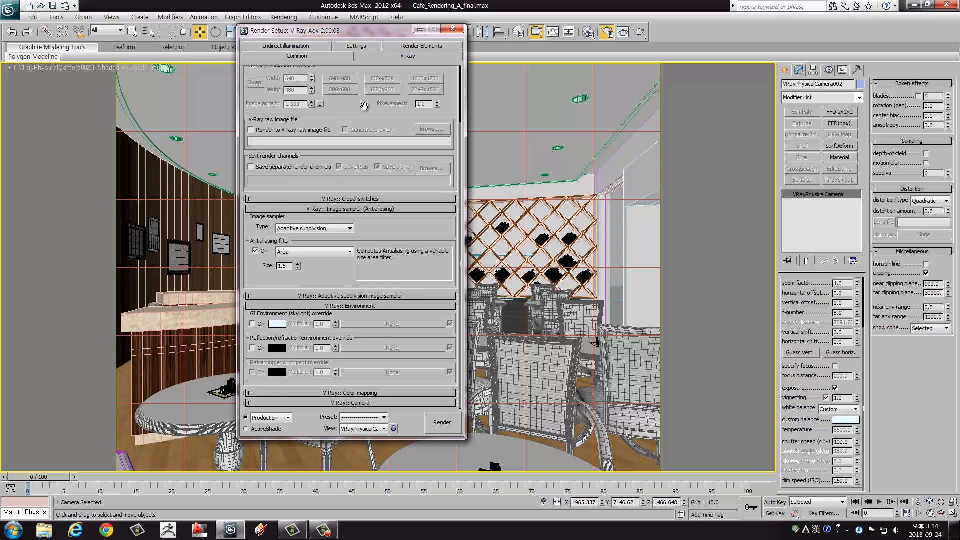
drag(367, 138, 368, 145)
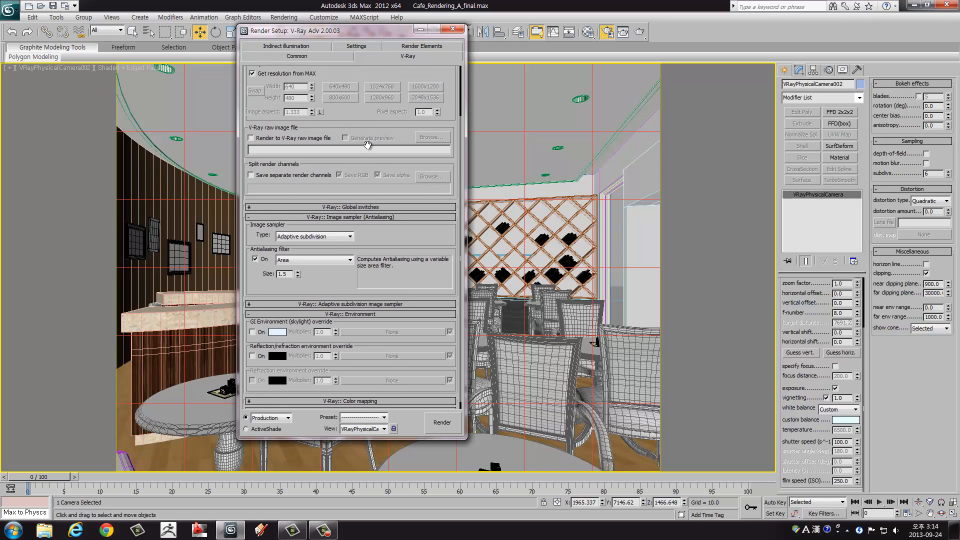
scroll(358, 163, up, 3)
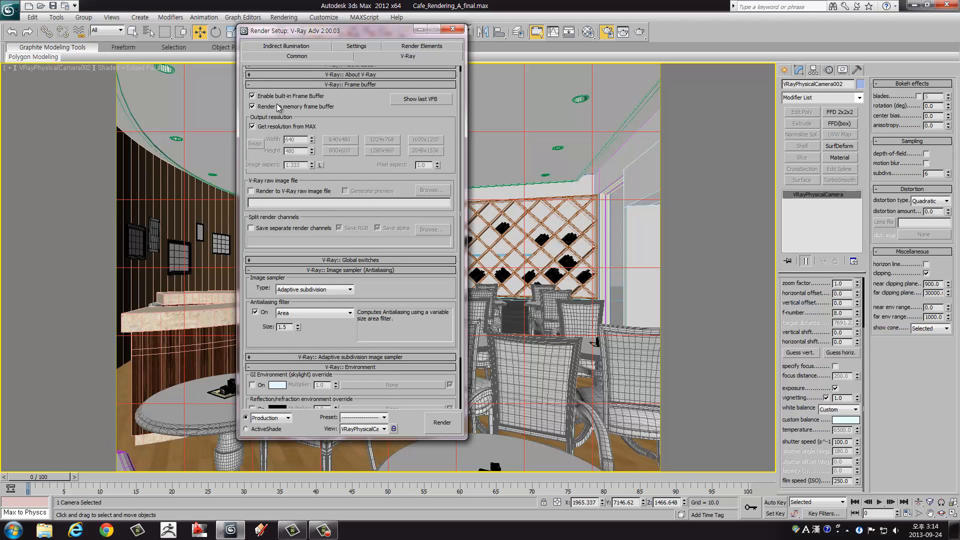
click(250, 85)
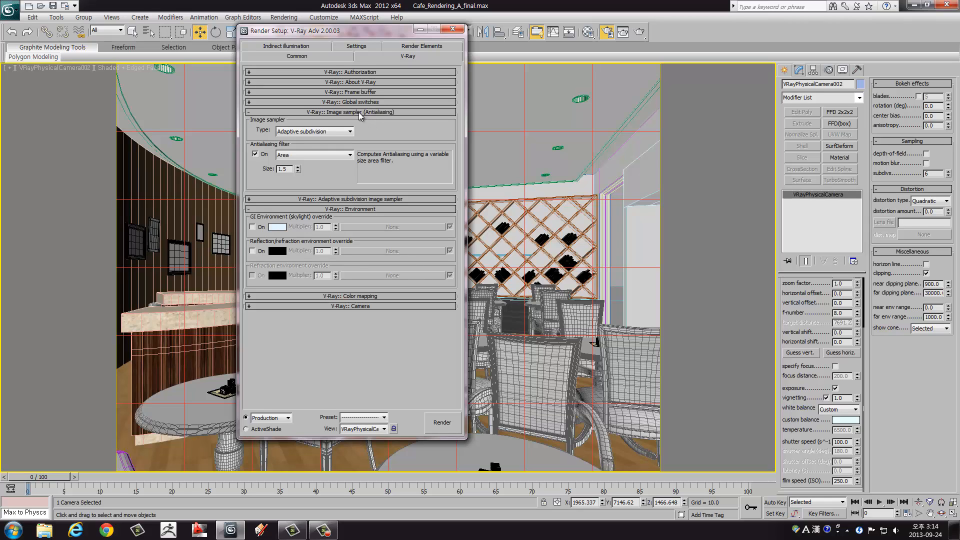
Step: Review the adaptive subdivision image sampler settings and reveal the color mapping settings with the environment section collapsed
click(340, 200)
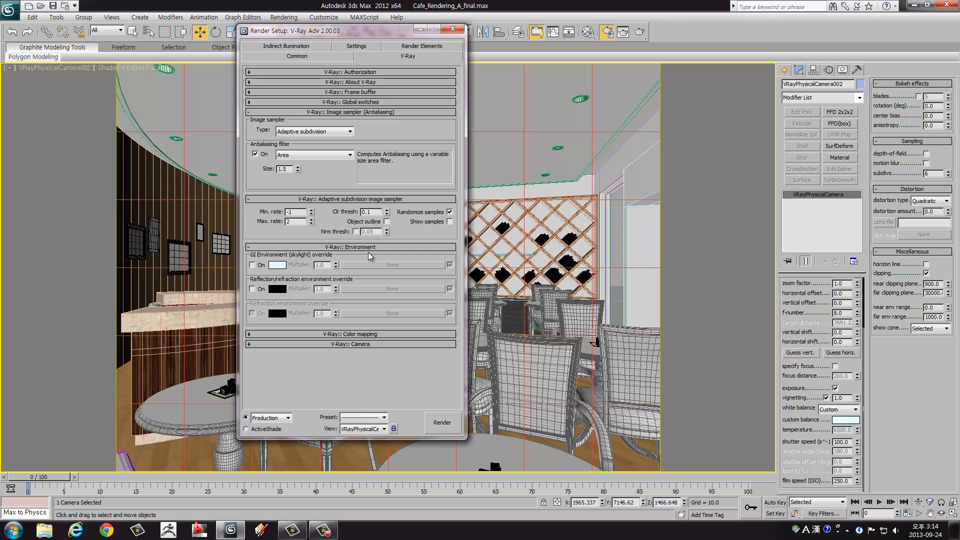
click(350, 199)
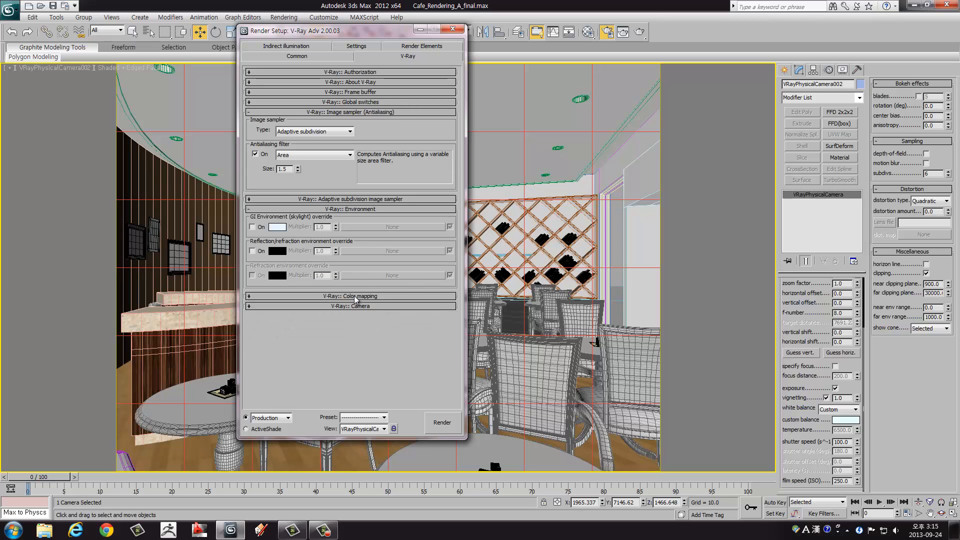
click(354, 296)
click(348, 211)
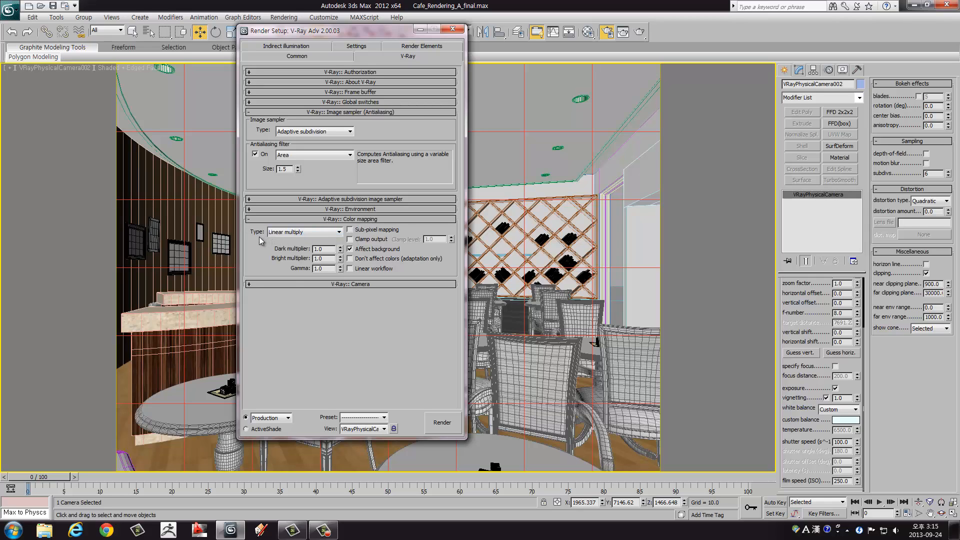
Step: Turn on sub-pixel mapping and clamp output for color mapping, and set its gamma to 2.2
click(349, 230)
click(351, 239)
double_click(325, 269)
text(2.2)
key(Return)
click(324, 269)
click(325, 250)
drag(314, 248, 311, 250)
Step: Turn on indirect illumination, keeping Irradiance map for primary bounces and choosing Light cache for secondary bounces
click(304, 48)
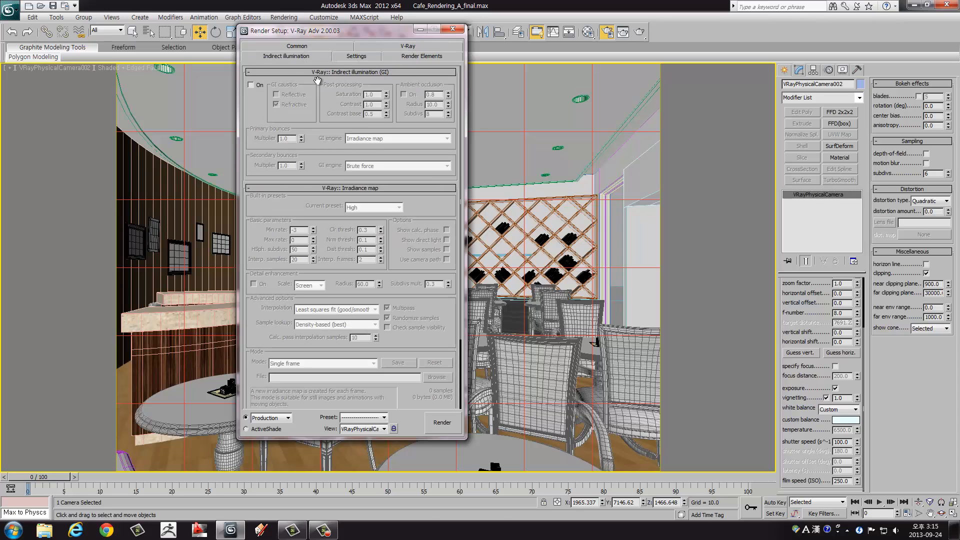
click(251, 85)
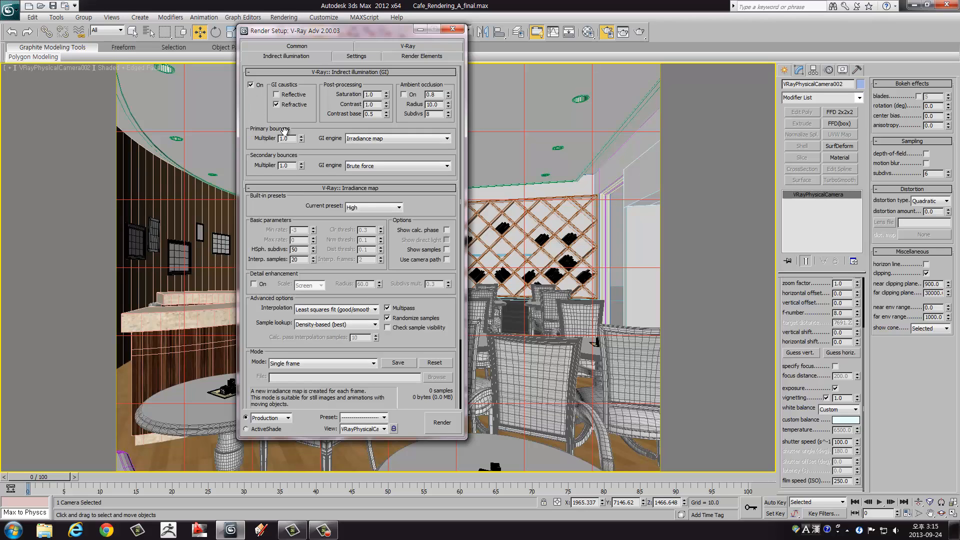
click(372, 139)
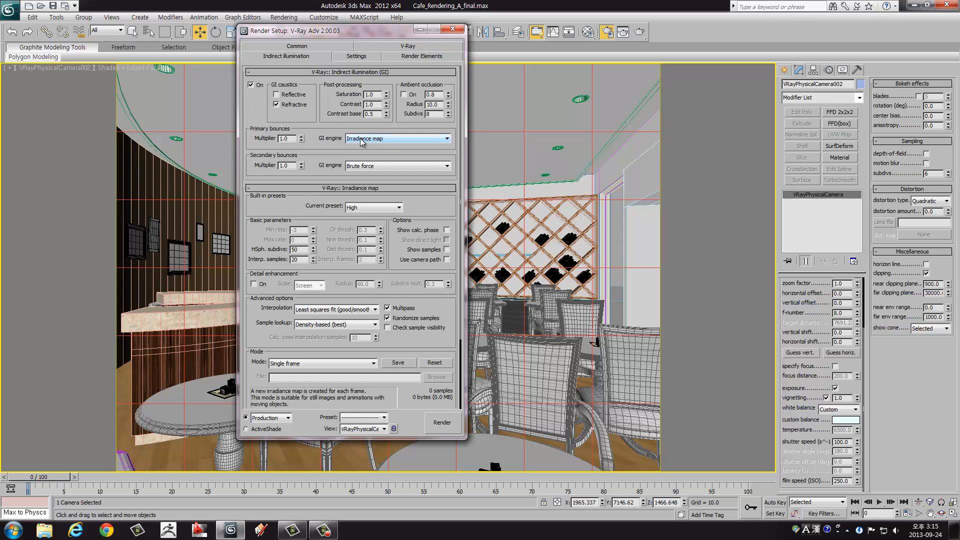
click(358, 167)
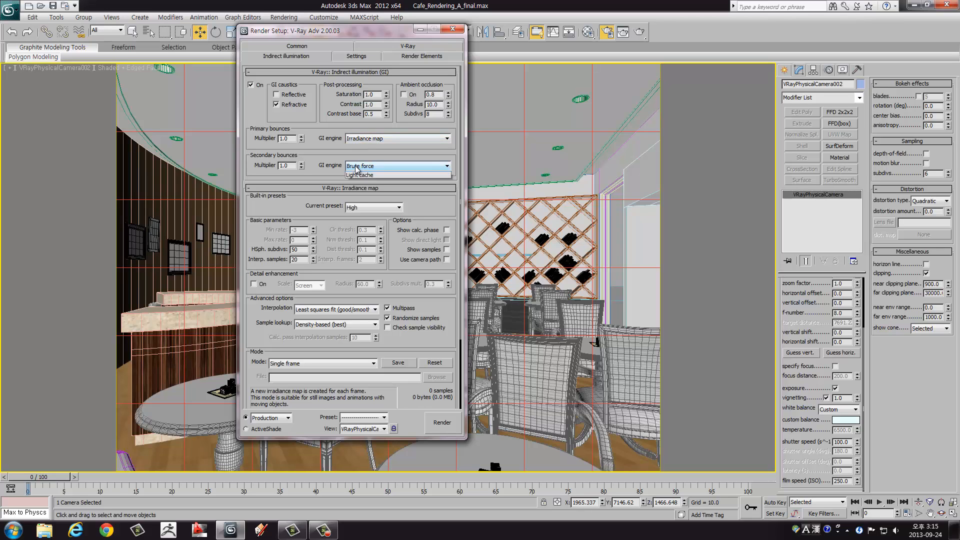
click(358, 194)
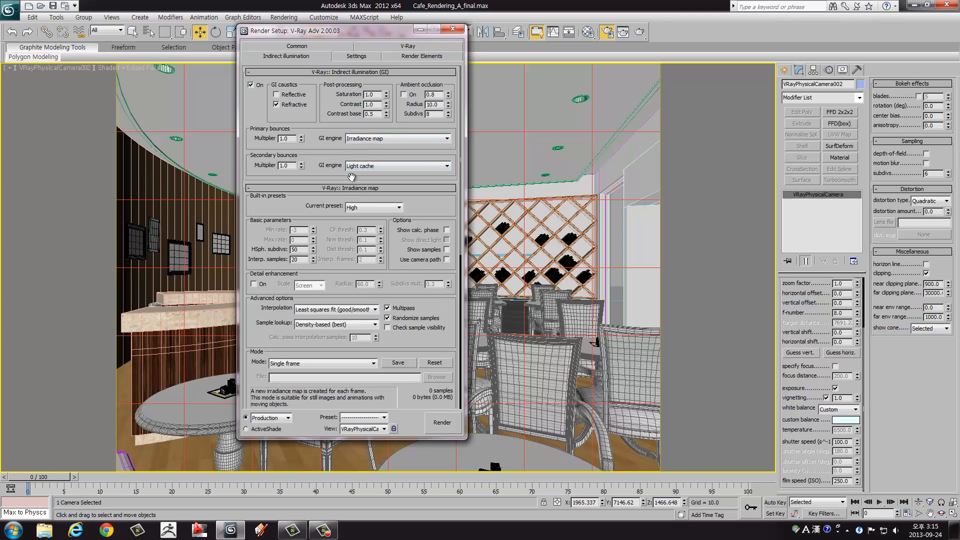
Step: Set the irradiance map preset to Very low and look over the remaining irradiance map options
drag(332, 156, 332, 116)
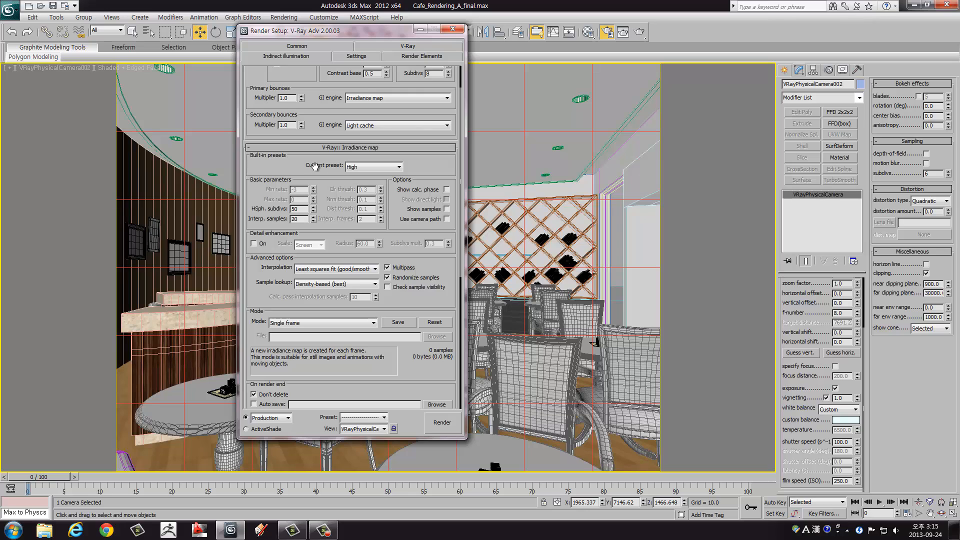
drag(282, 171, 287, 140)
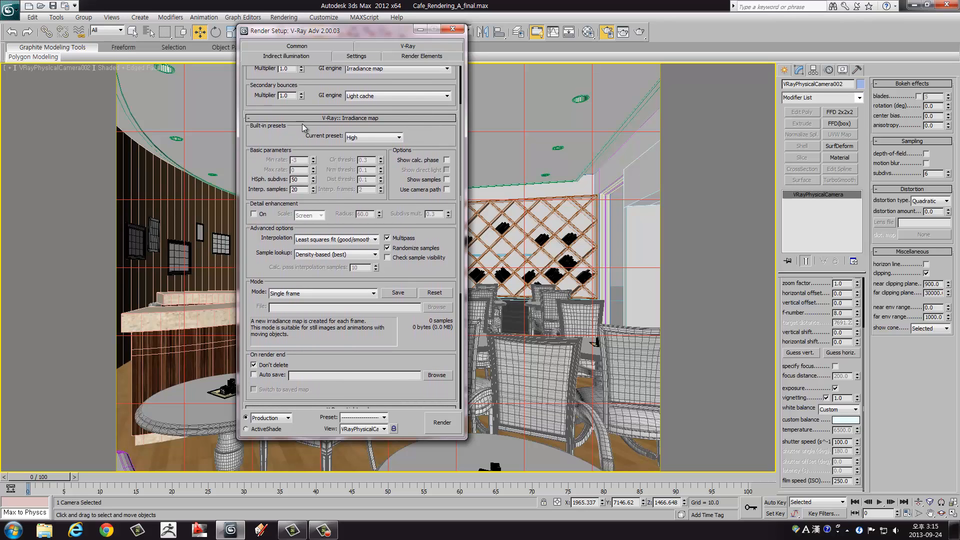
scroll(308, 124, up, 1)
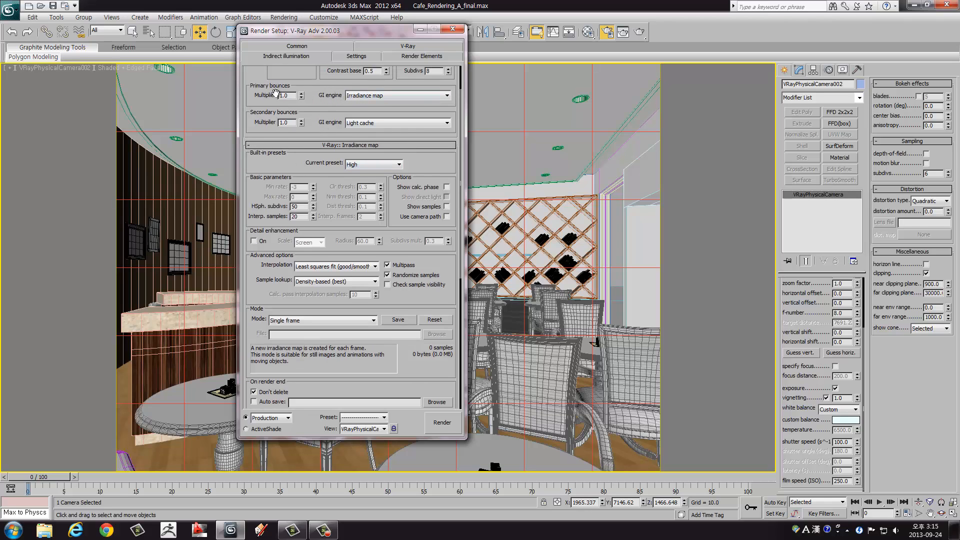
click(360, 167)
click(363, 167)
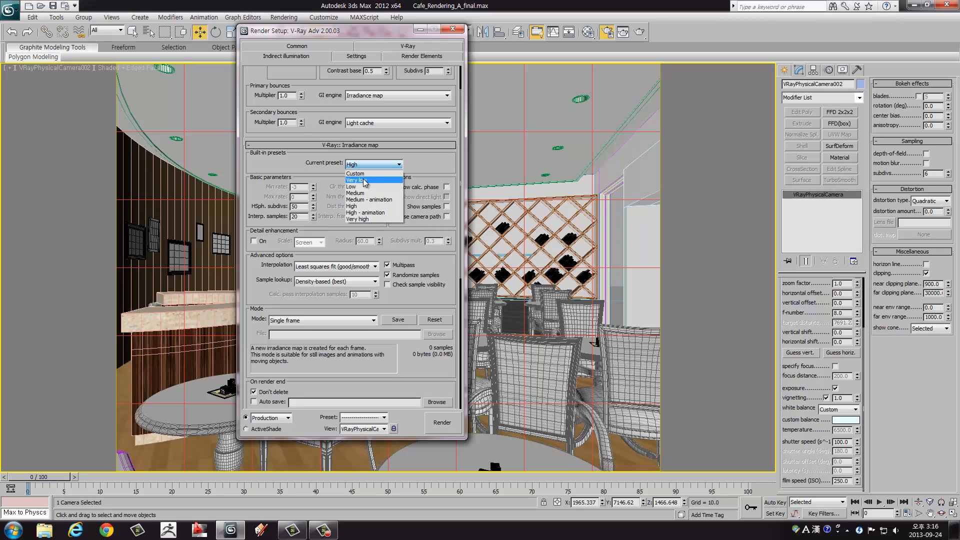
click(364, 181)
drag(425, 172, 428, 116)
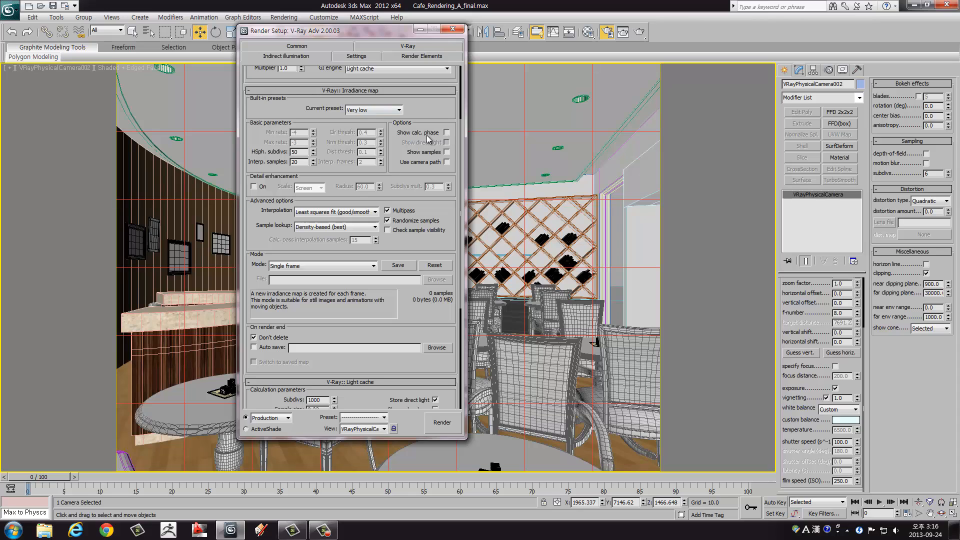
Step: Turn on Show calc. phase and Show direct light for the irradiance map, and give the light cache 500 subdivs with Show calc. phase on
click(447, 133)
click(446, 142)
drag(434, 122, 435, 110)
scroll(359, 317, down, 5)
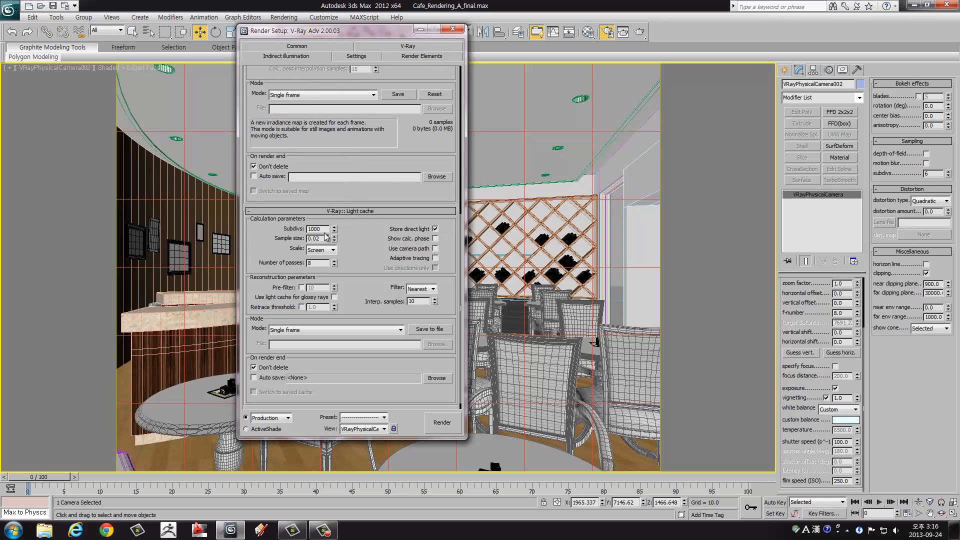
drag(321, 229, 284, 231)
click(436, 239)
double_click(322, 230)
drag(361, 250, 352, 215)
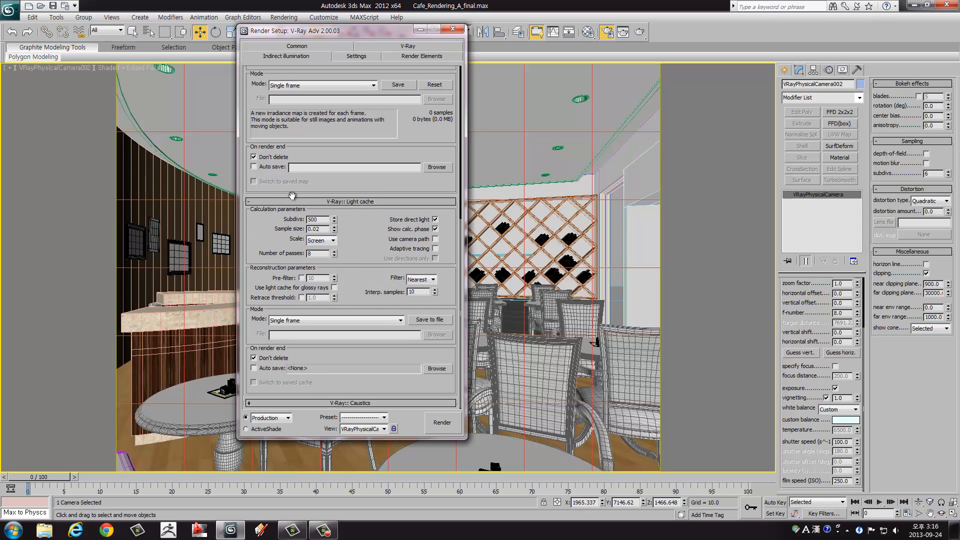
Step: Review the irradiance map, DMC sampler, system and remaining render settings, and close the Render Setup window
drag(381, 137, 380, 319)
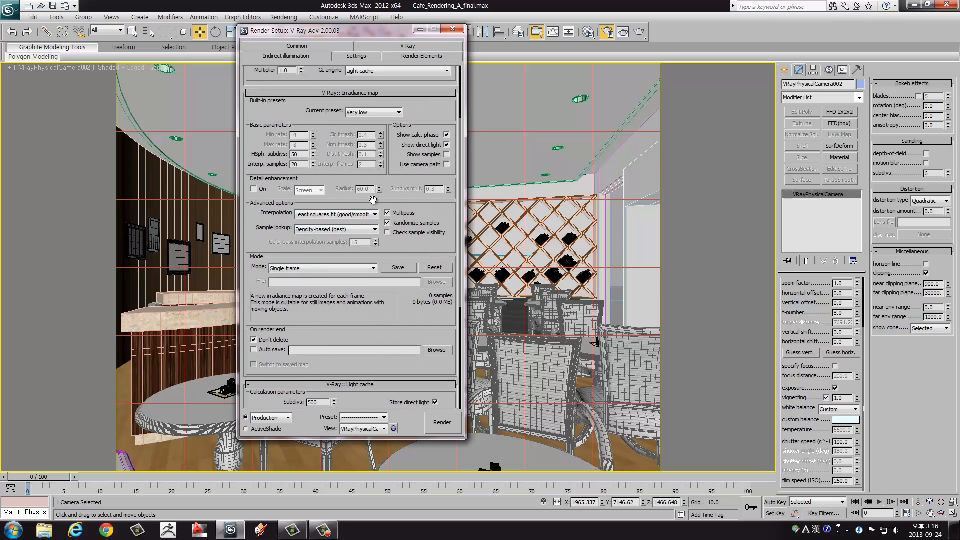
scroll(373, 200, up, 5)
click(366, 59)
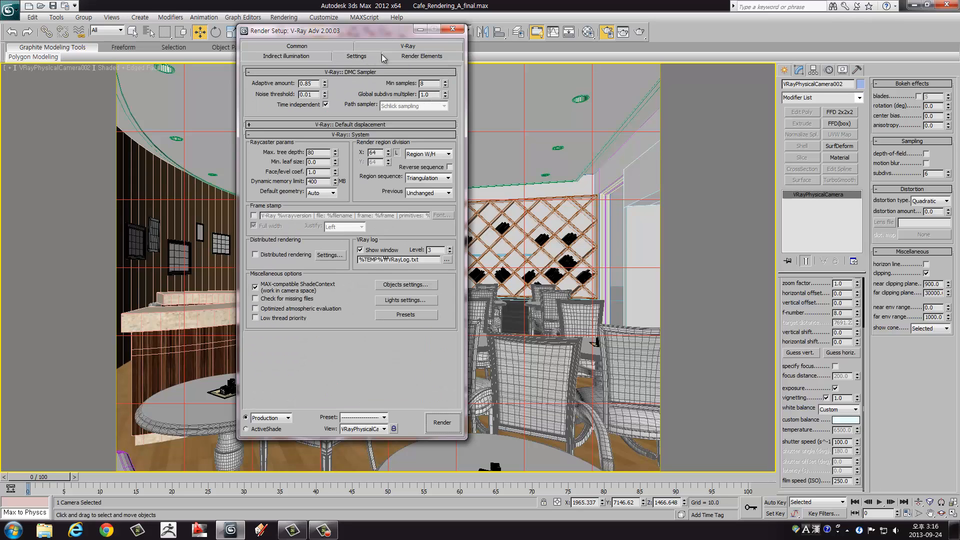
click(408, 60)
click(406, 46)
click(301, 46)
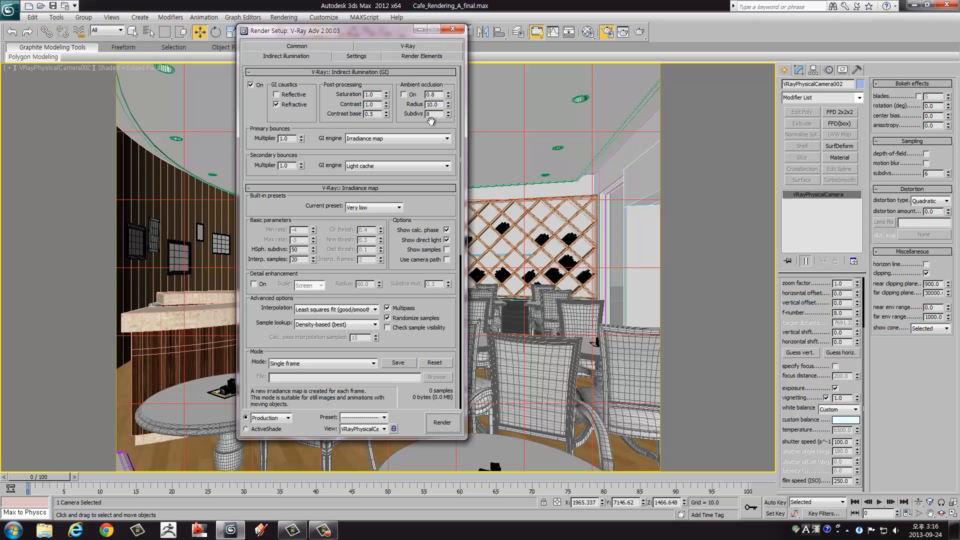
click(453, 31)
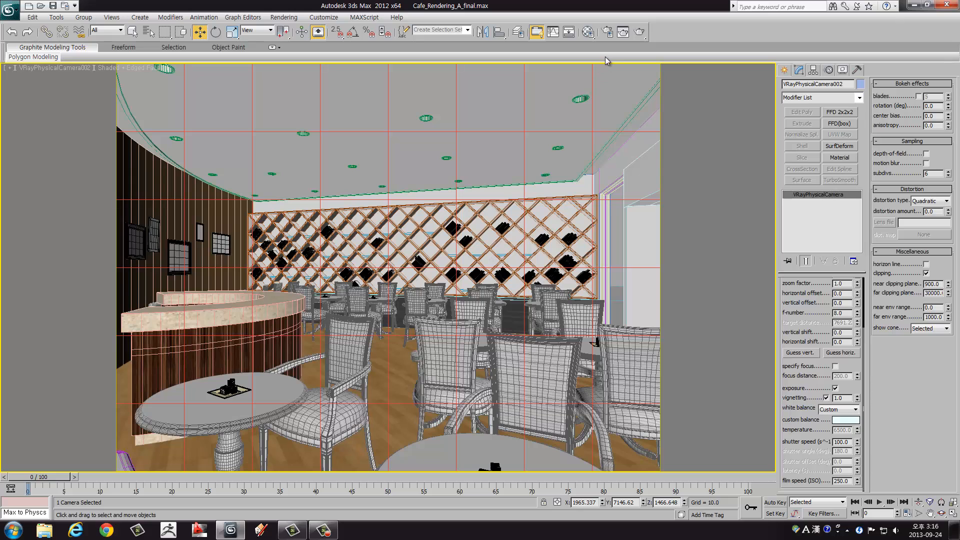
Step: Examine the café building and its surroundings in the Top and Front views
key(alt+w)
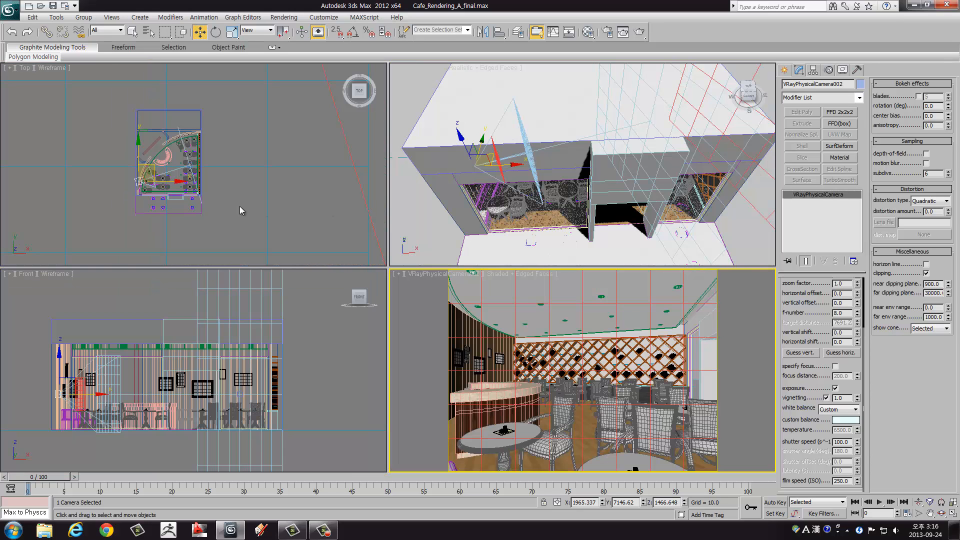
right_click(239, 206)
key(alt+w)
middle_drag(353, 304, 349, 200)
scroll(349, 200, down, 5)
middle_drag(412, 278, 402, 230)
click(784, 70)
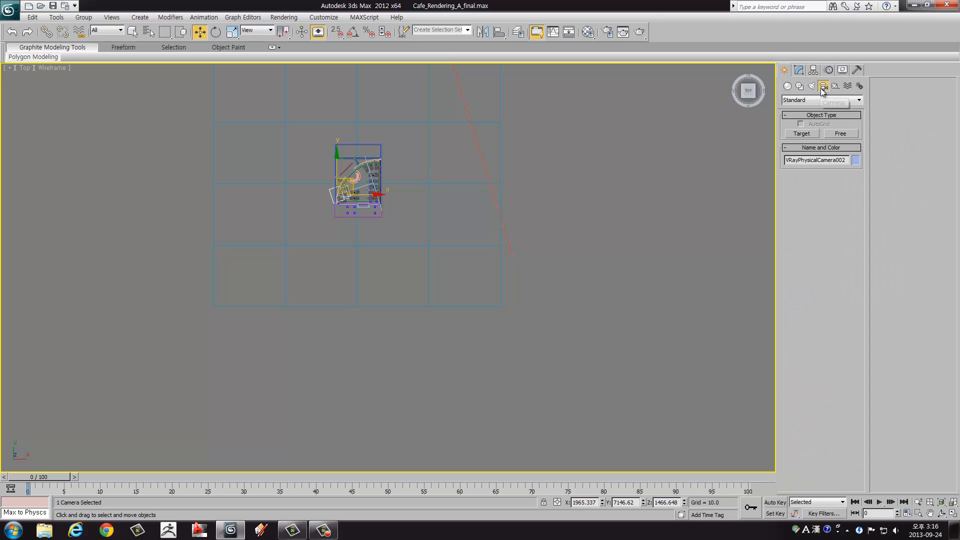
key(alt+w)
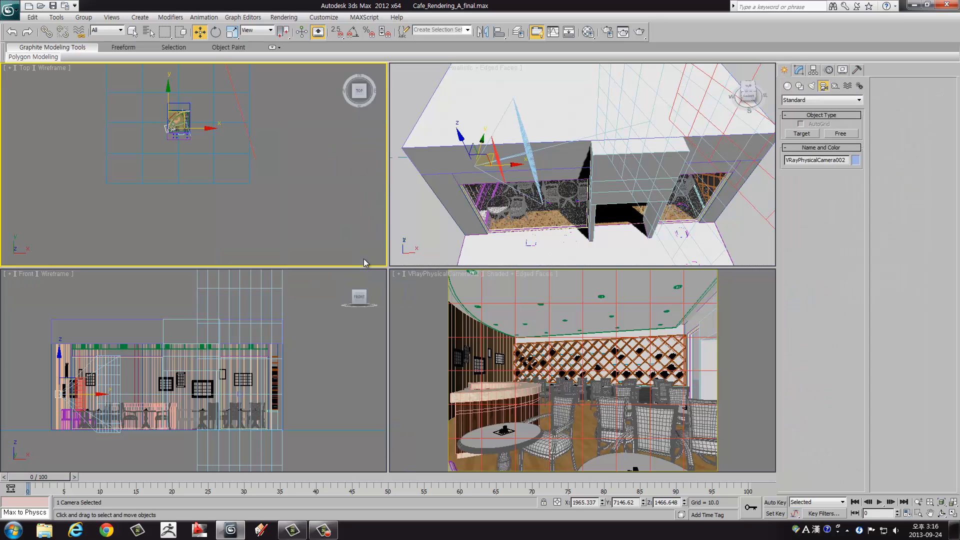
right_click(239, 360)
scroll(239, 358, down, 3)
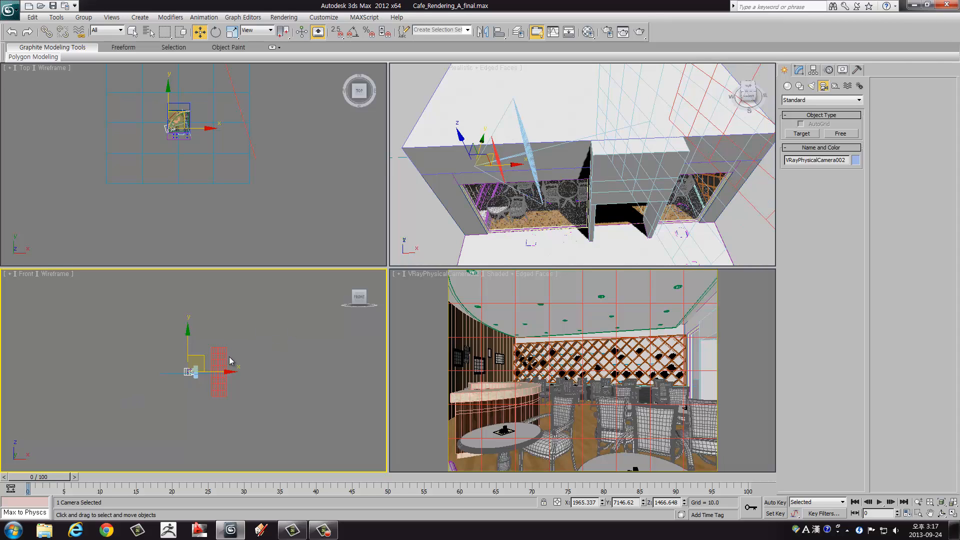
scroll(193, 374, up, 8)
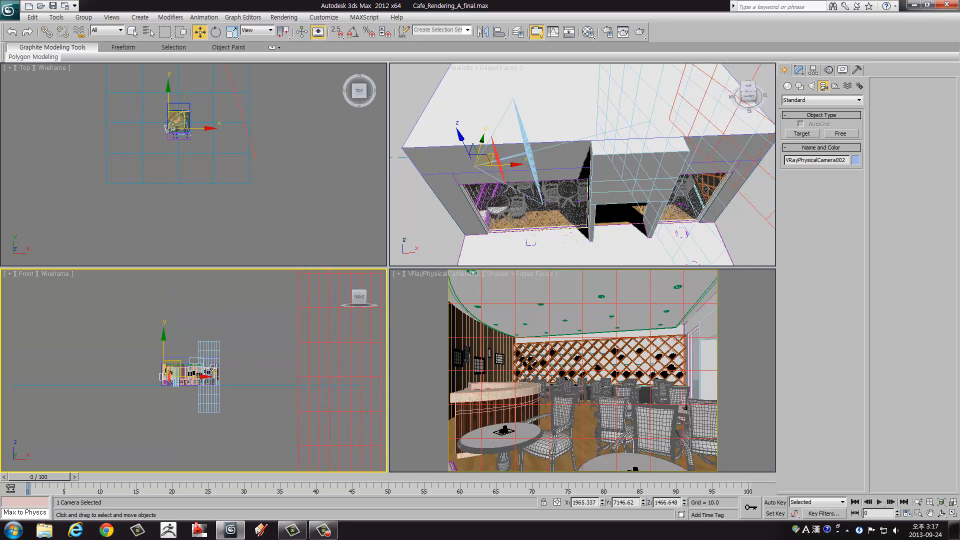
scroll(211, 369, down, 4)
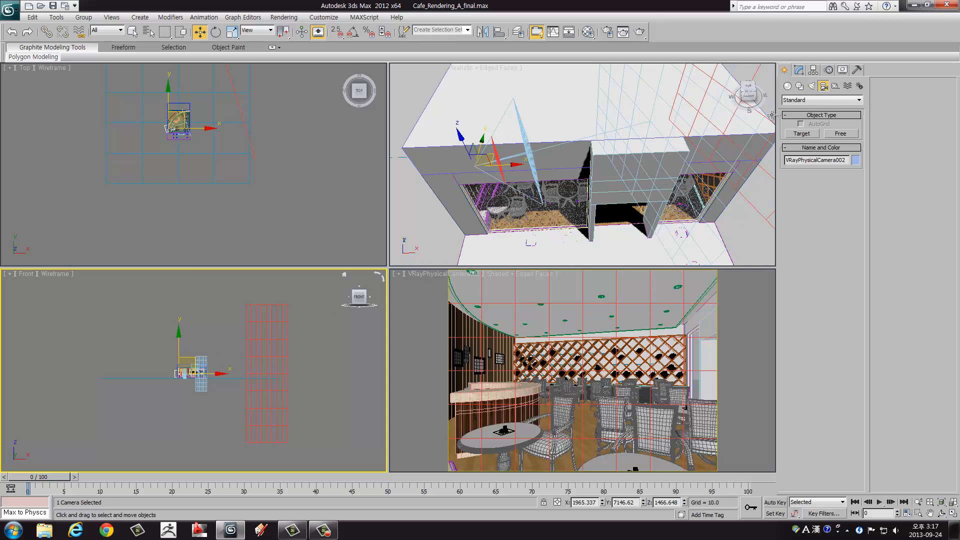
Step: Create a VRaySun in the Front view, high up beyond the café and aimed at the building, with a VRaySky environment map added
click(812, 86)
click(807, 101)
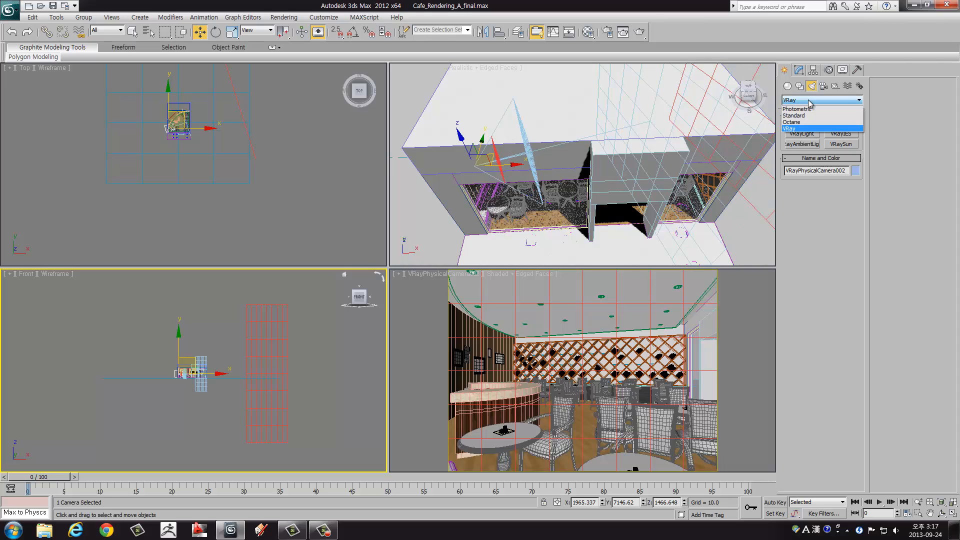
click(803, 129)
click(841, 145)
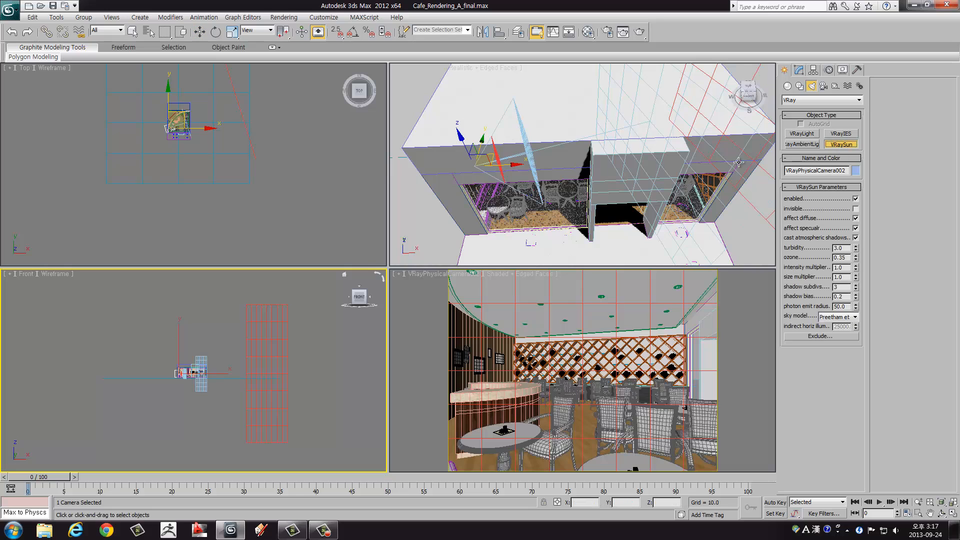
middle_drag(272, 335, 206, 343)
scroll(189, 350, up, 2)
key(alt+w)
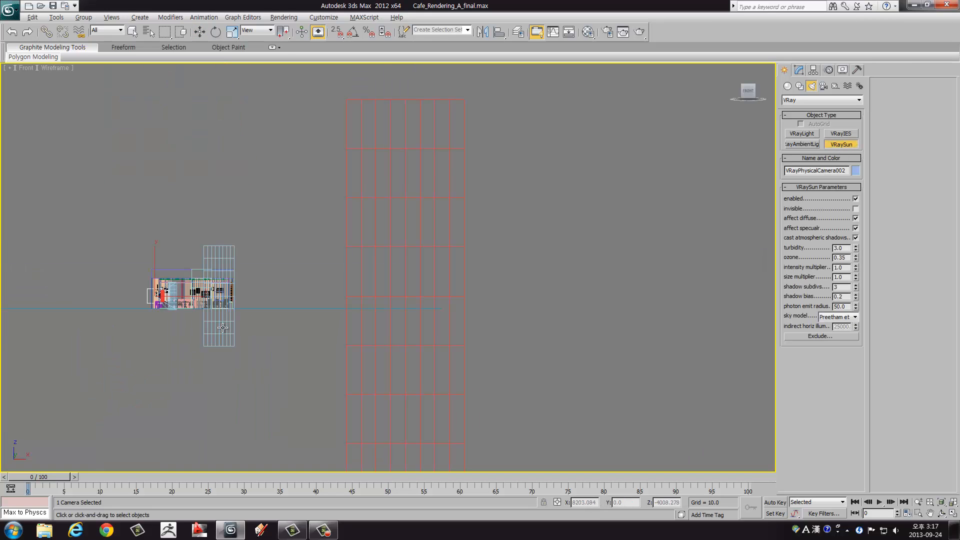
middle_drag(277, 279, 336, 371)
scroll(336, 370, down, 2)
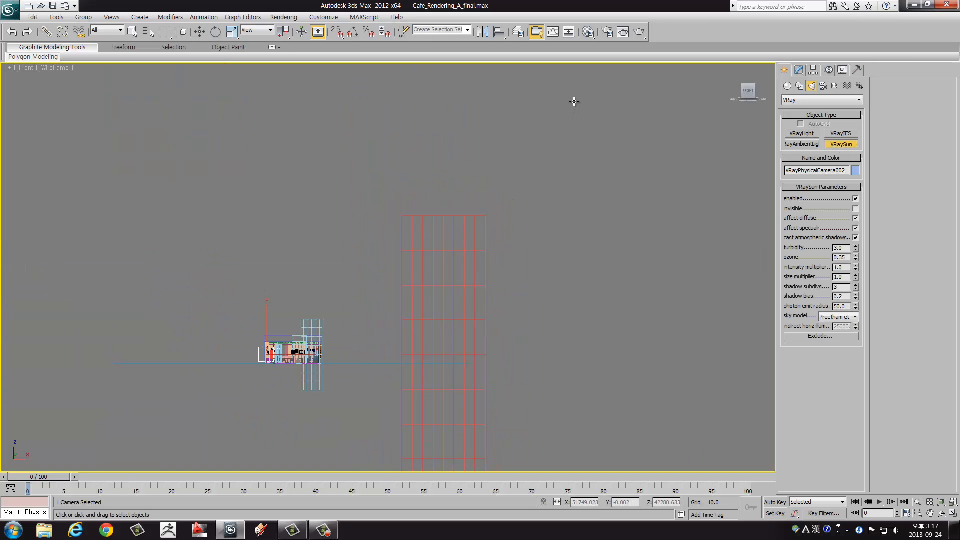
drag(574, 101, 310, 345)
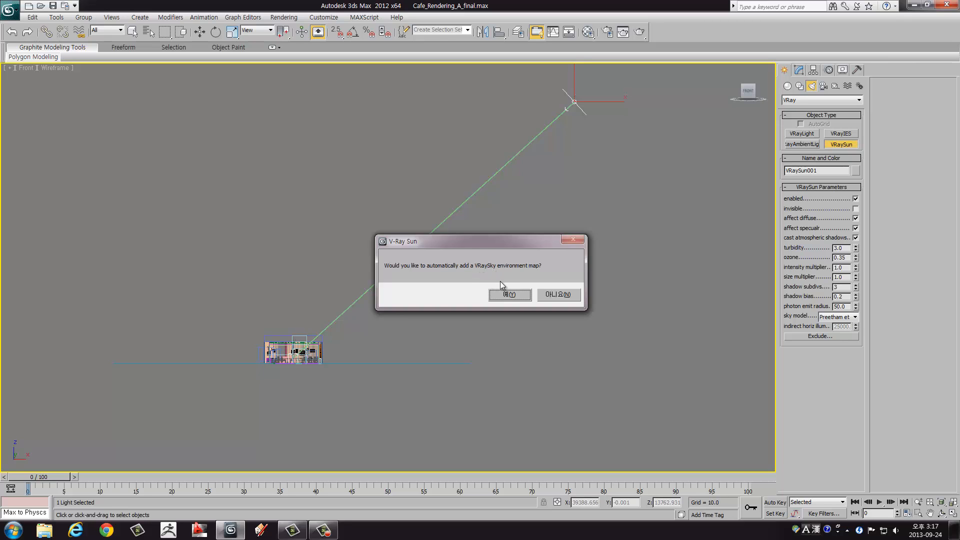
click(504, 294)
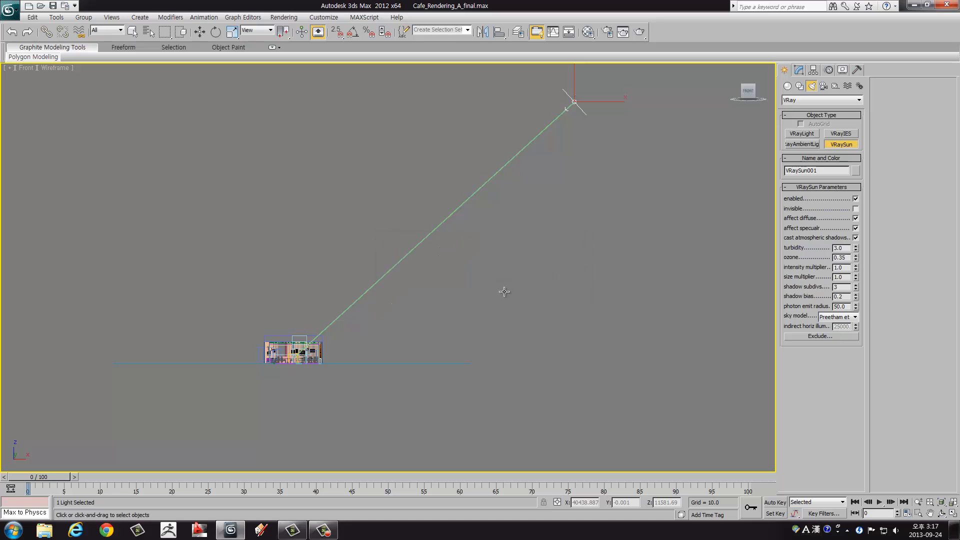
key(w)
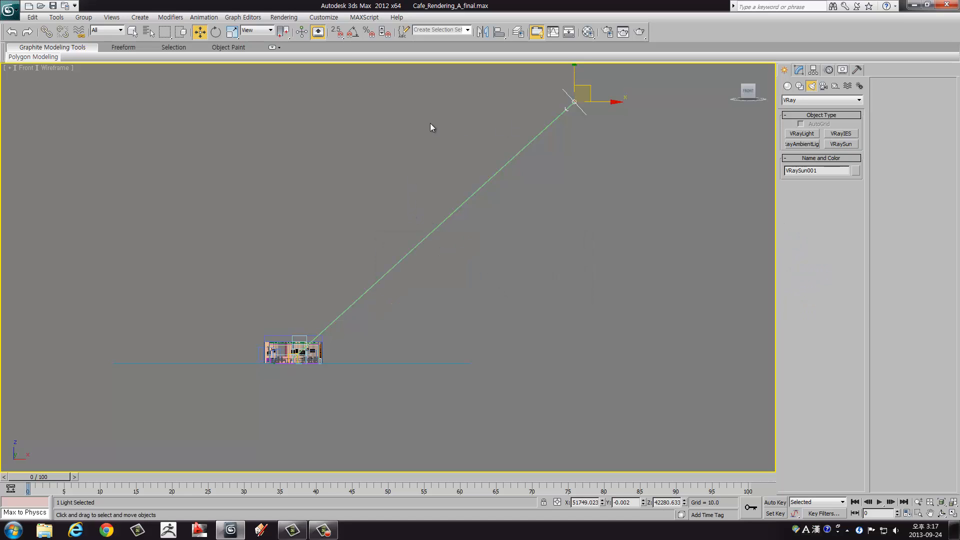
Step: Check the background environment map in the Environment and Effects settings and close them
click(283, 17)
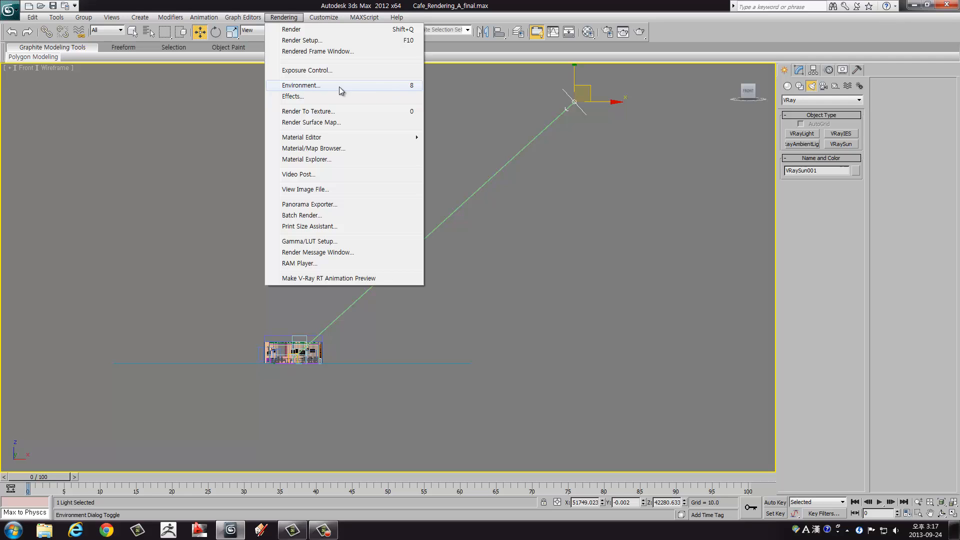
click(299, 88)
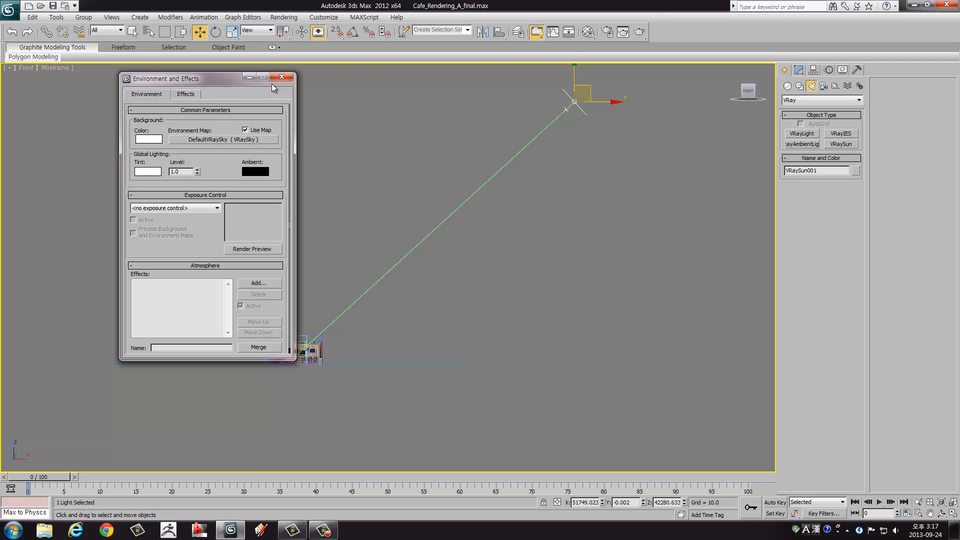
click(282, 77)
Step: Move the sun in the Top view to about X 17818, Y -42864, in front of the café, and bring its target onto the building
key(alt+w)
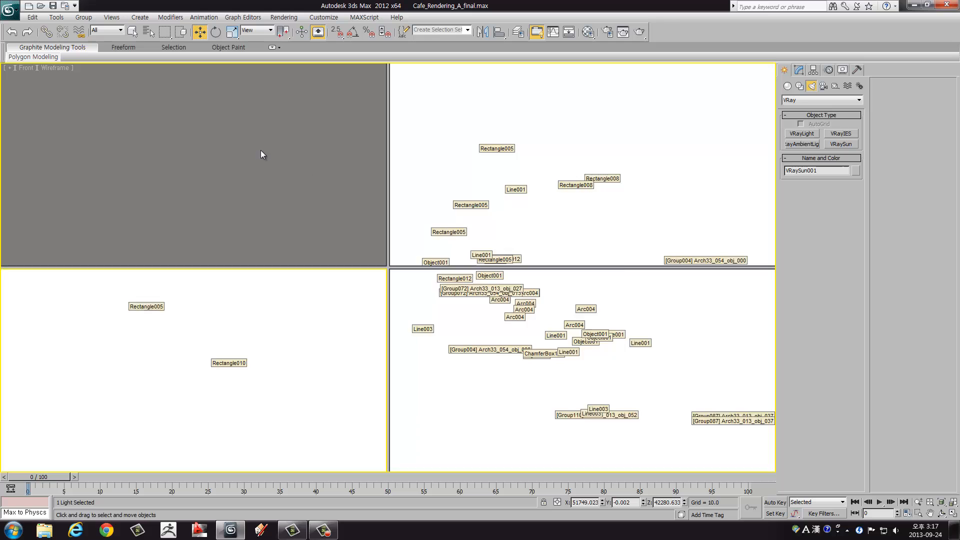
right_click(262, 150)
key(alt+w)
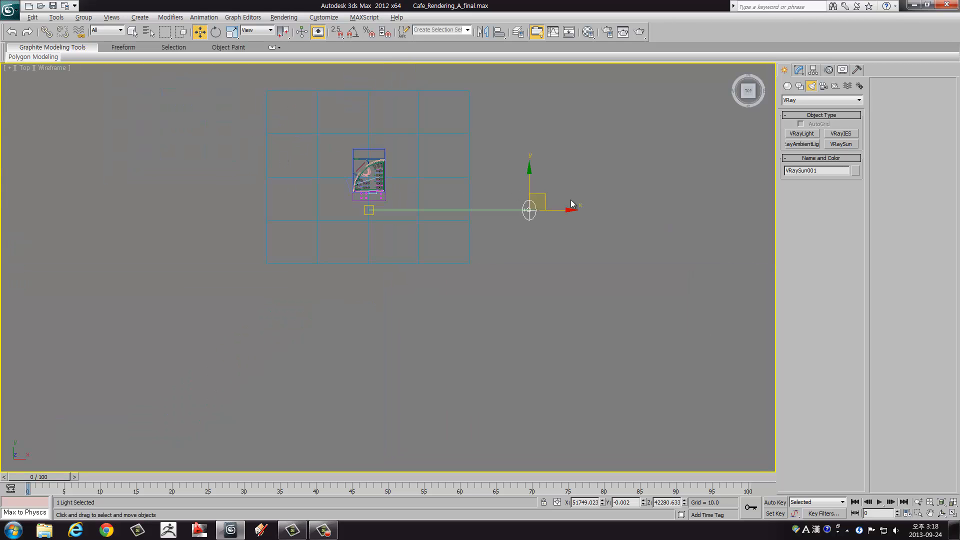
drag(543, 197, 423, 346)
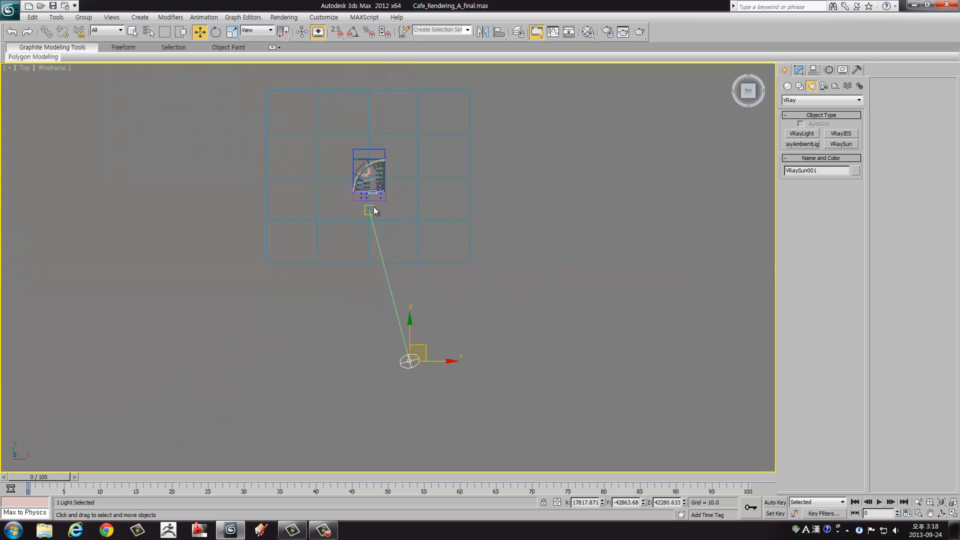
click(374, 207)
drag(385, 198, 385, 174)
click(409, 357)
Step: Switch off the VRaySun by disabling its enabled parameter
key(alt+w)
right_click(720, 341)
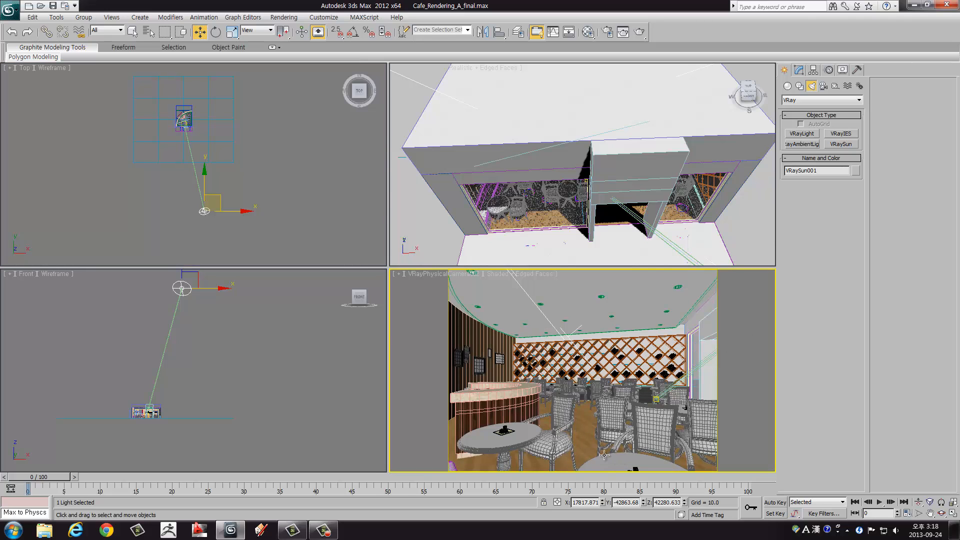
right_click(195, 295)
click(800, 70)
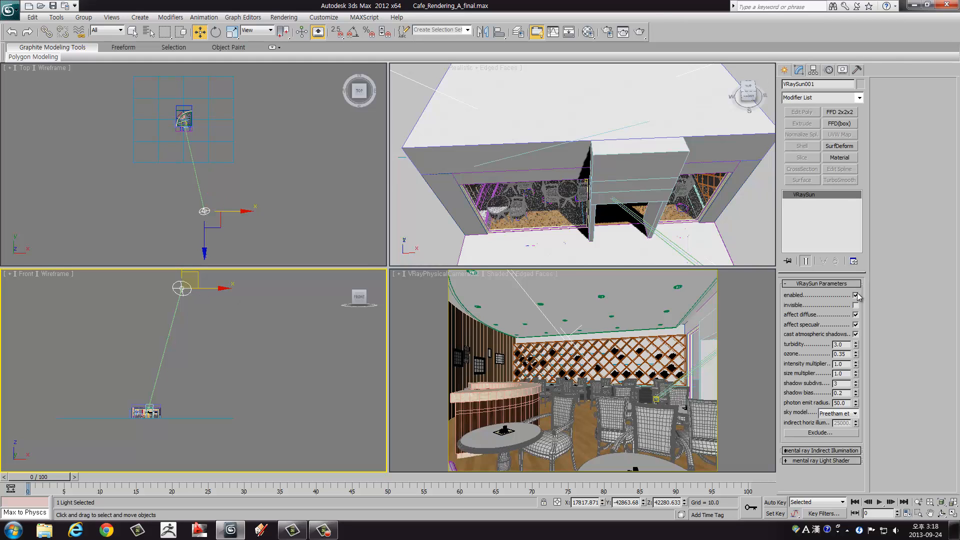
click(856, 295)
Step: Reposition the sun using the Front and Top views to about X 37856, Y -50811, Z 41435
middle_drag(204, 270, 247, 336)
drag(245, 313, 303, 372)
right_click(249, 206)
scroll(249, 206, down, 3)
middle_drag(244, 191, 243, 213)
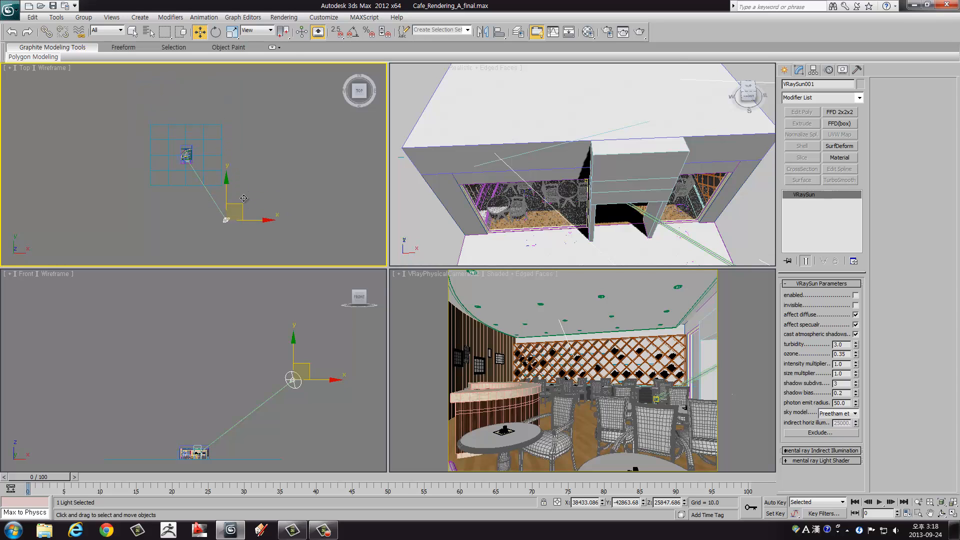
mouse_move(230, 209)
mouse_down()
mouse_move(242, 109)
mouse_move(131, 104)
mouse_move(170, 150)
mouse_move(197, 215)
mouse_move(235, 214)
mouse_up()
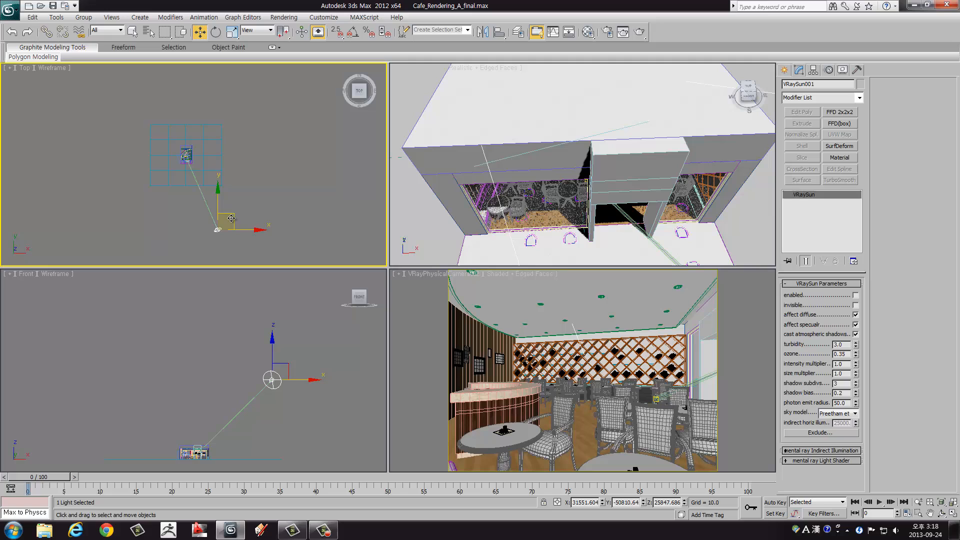
right_click(308, 386)
middle_drag(294, 358, 296, 337)
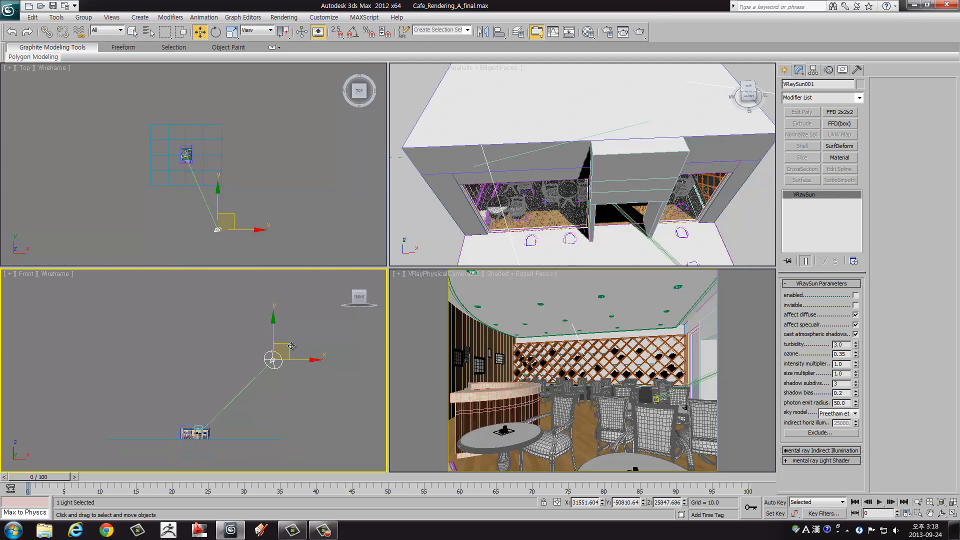
drag(291, 347, 310, 298)
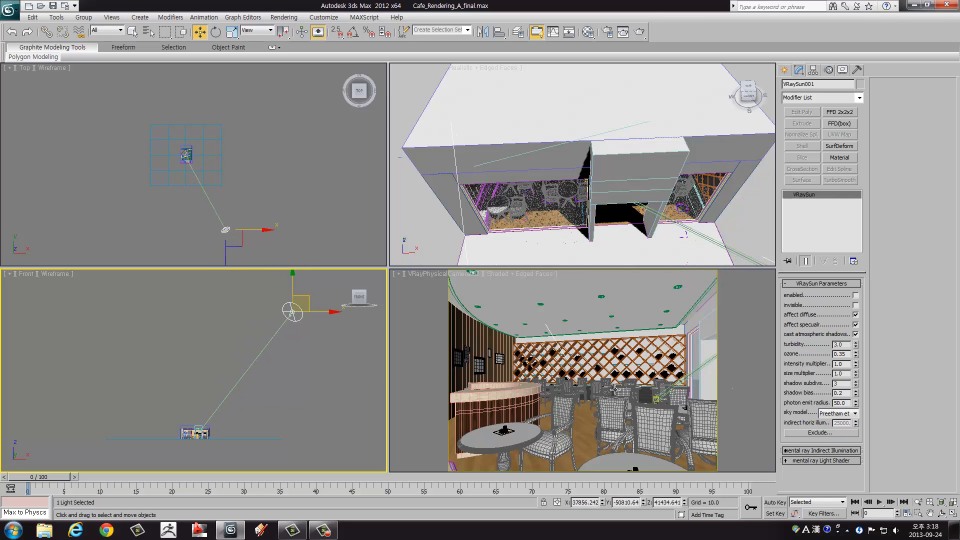
Step: Test-render the enlarged VRayPhysicalCamera002 view and close the V-Ray messages window
right_click(586, 363)
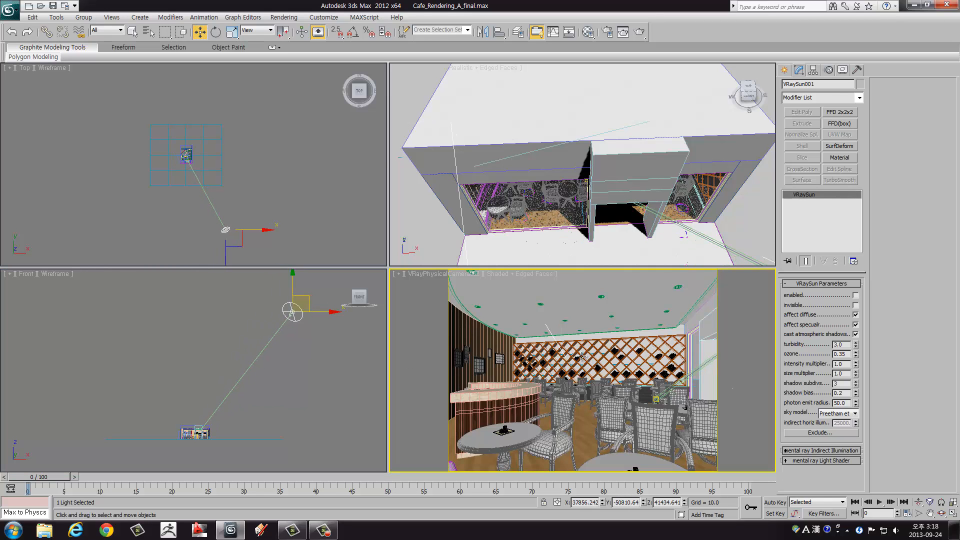
key(alt+w)
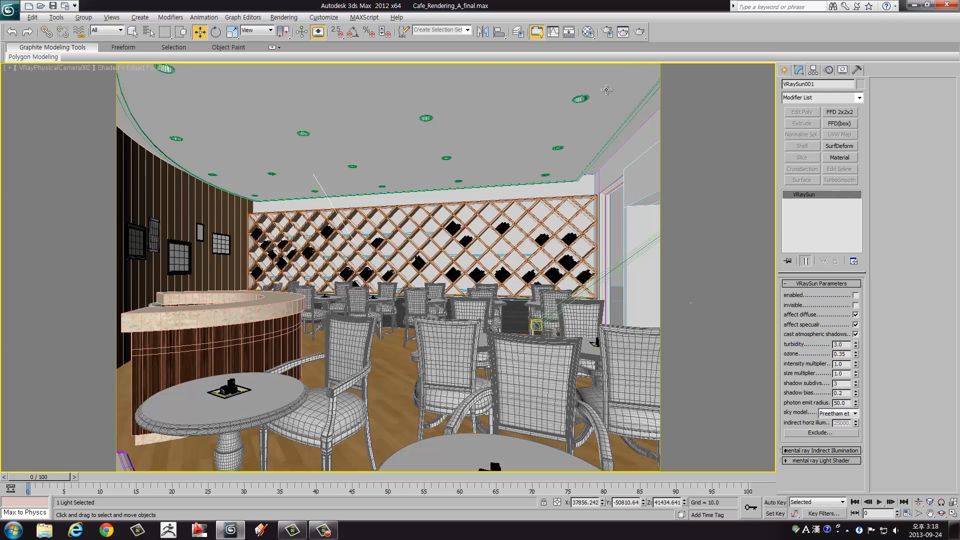
click(639, 32)
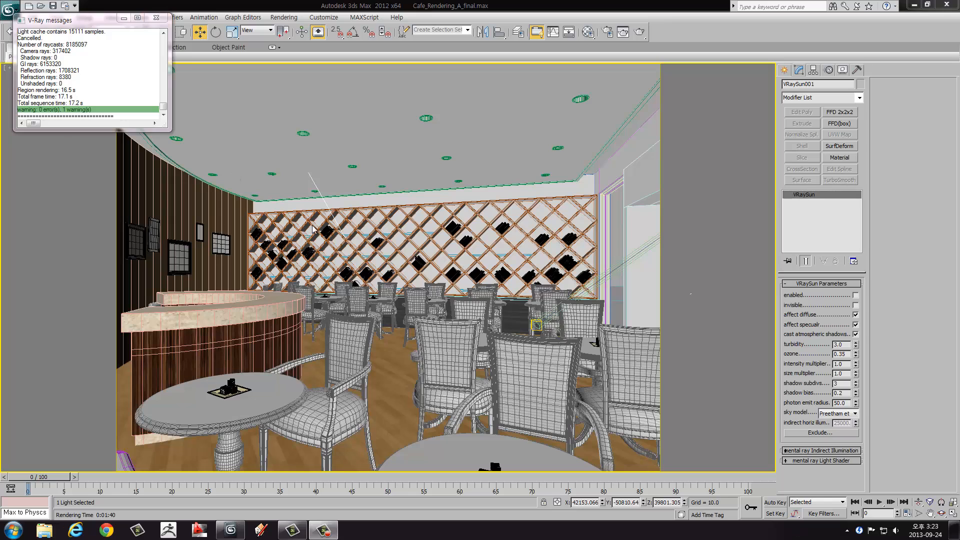
click(157, 17)
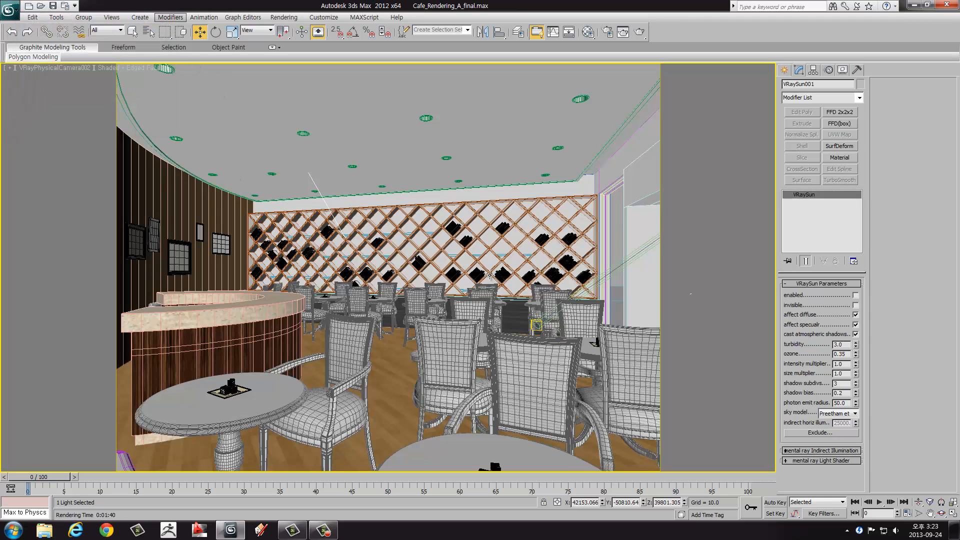
click(234, 331)
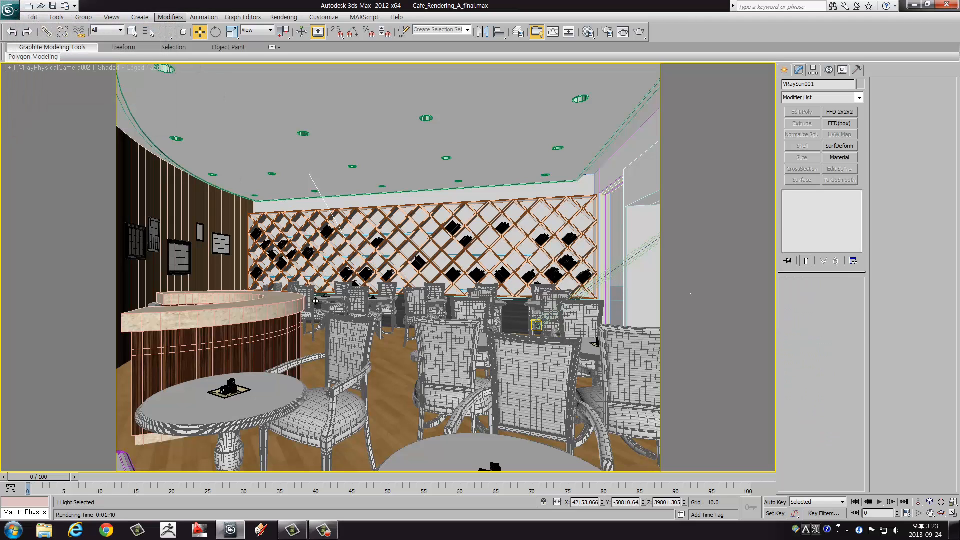
Step: Lower the VRaySun in the Front view to a Z position of about 11015
key(alt+w)
click(301, 321)
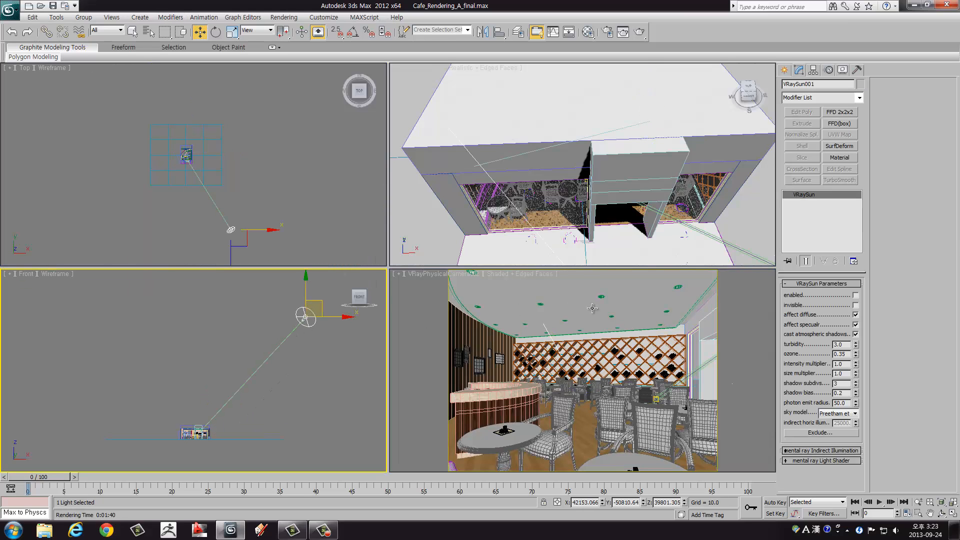
drag(306, 294, 322, 380)
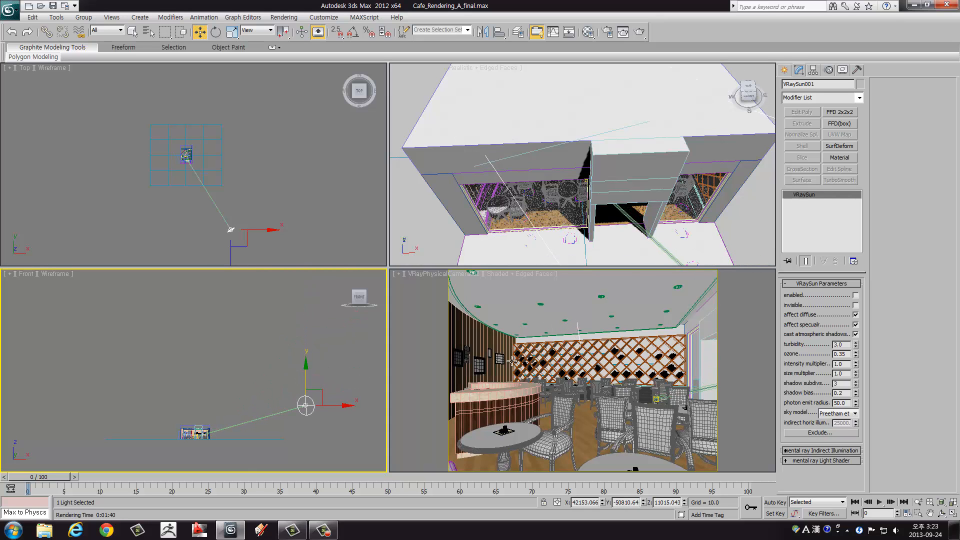
Step: Test-render the enlarged VRayPhysicalCamera002 view with the lowered sun, inspect the image and close the V-Ray frame buffer
right_click(512, 361)
key(alt+w)
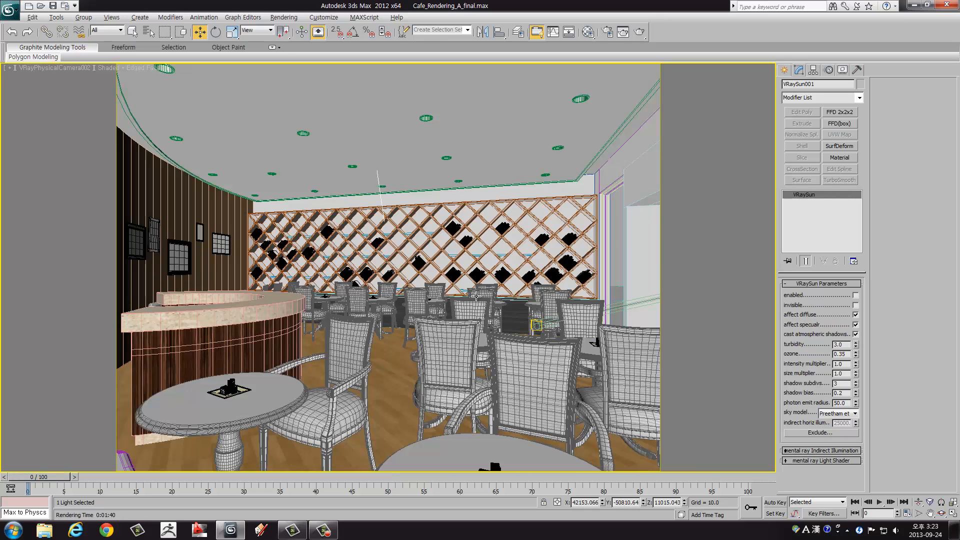
click(640, 31)
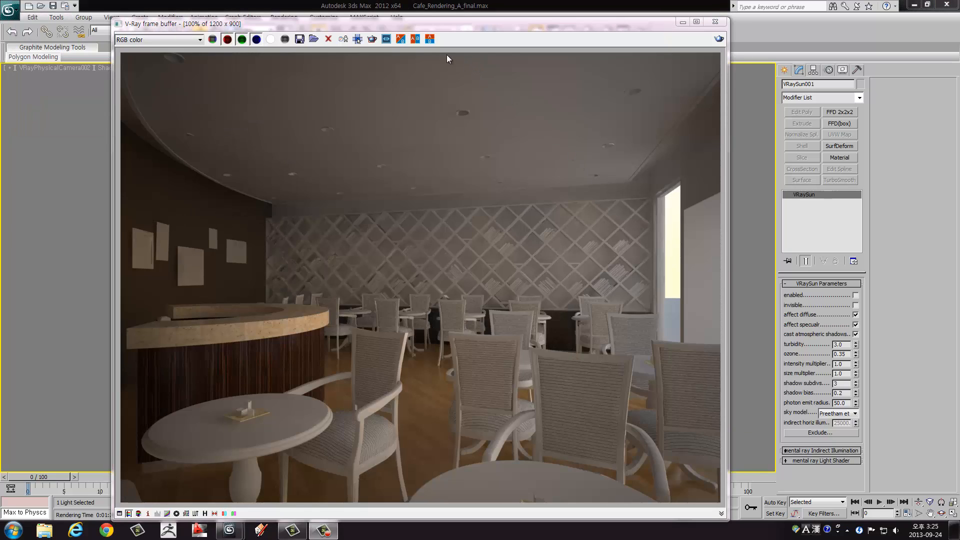
drag(416, 25, 449, 20)
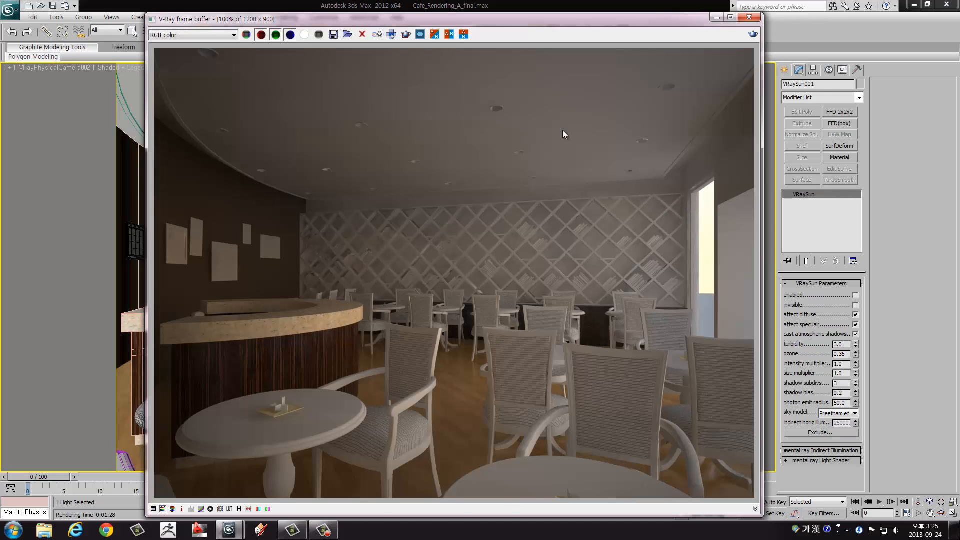
drag(540, 23, 505, 20)
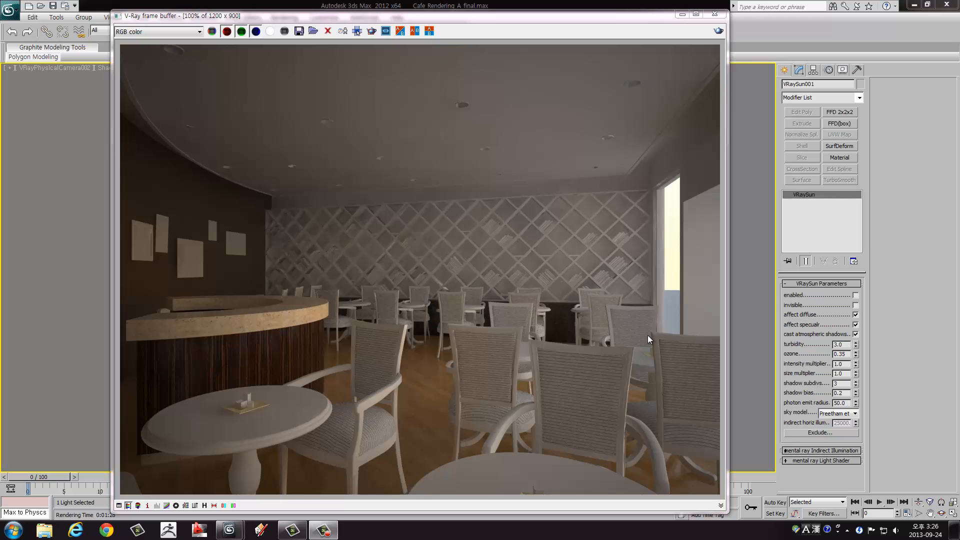
click(714, 15)
key(F10)
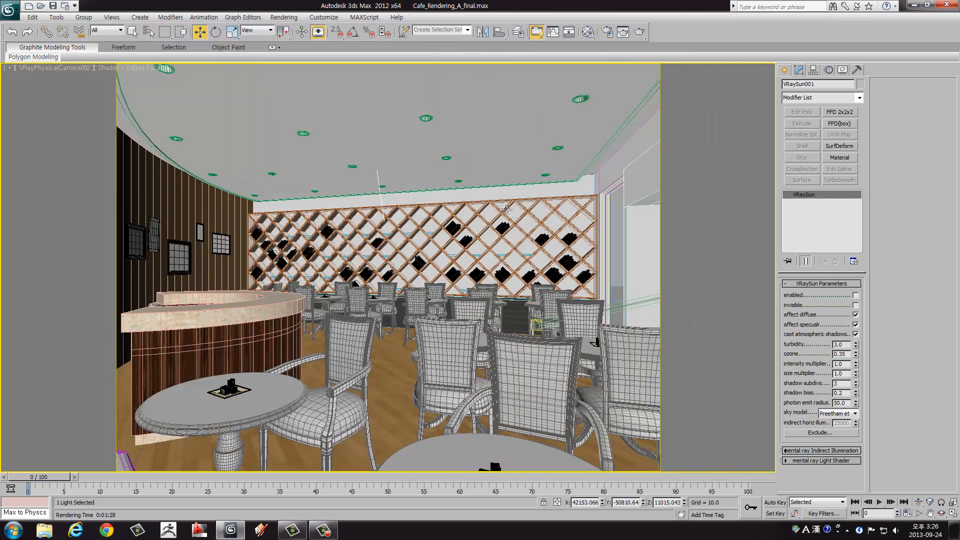
Step: Examine the café's storefront window and entrance openings in the Top view and the enlarged Front view
key(alt+w)
right_click(212, 166)
scroll(188, 145, up, 5)
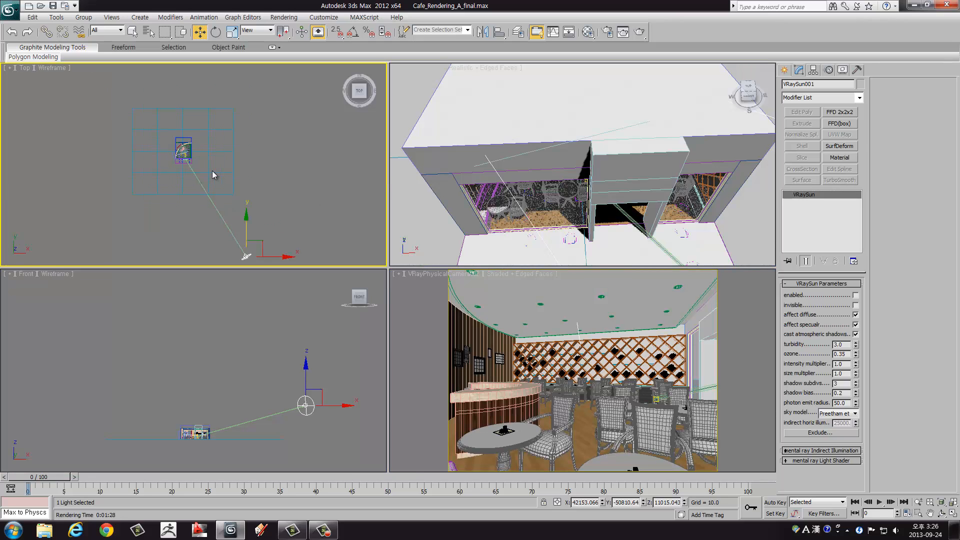
scroll(187, 146, up, 5)
middle_drag(190, 175, 279, 254)
scroll(222, 172, up, 3)
middle_drag(226, 214, 221, 127)
right_click(241, 384)
scroll(241, 384, up, 2)
middle_drag(206, 430, 211, 341)
scroll(212, 342, up, 2)
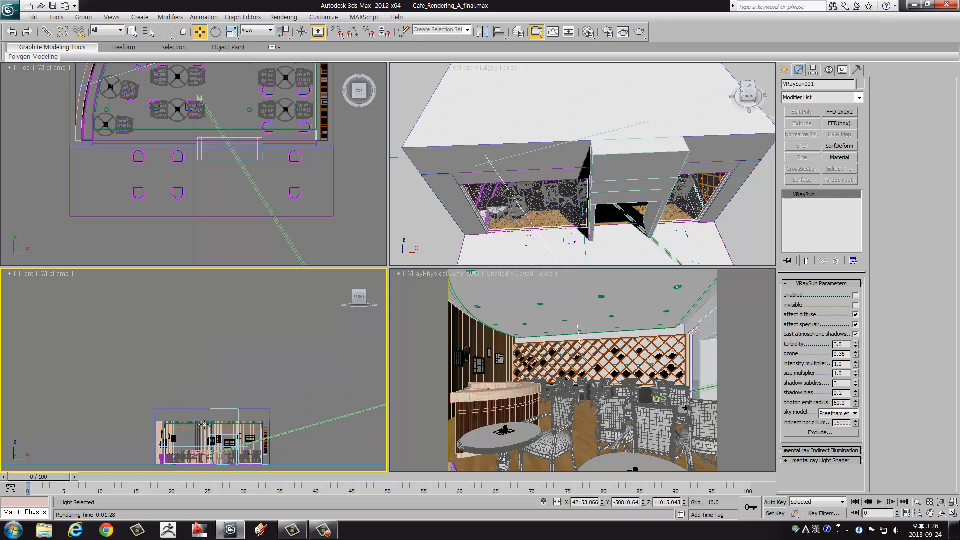
middle_drag(209, 442, 219, 364)
scroll(219, 364, up, 1)
scroll(218, 364, up, 3)
middle_drag(302, 388, 221, 409)
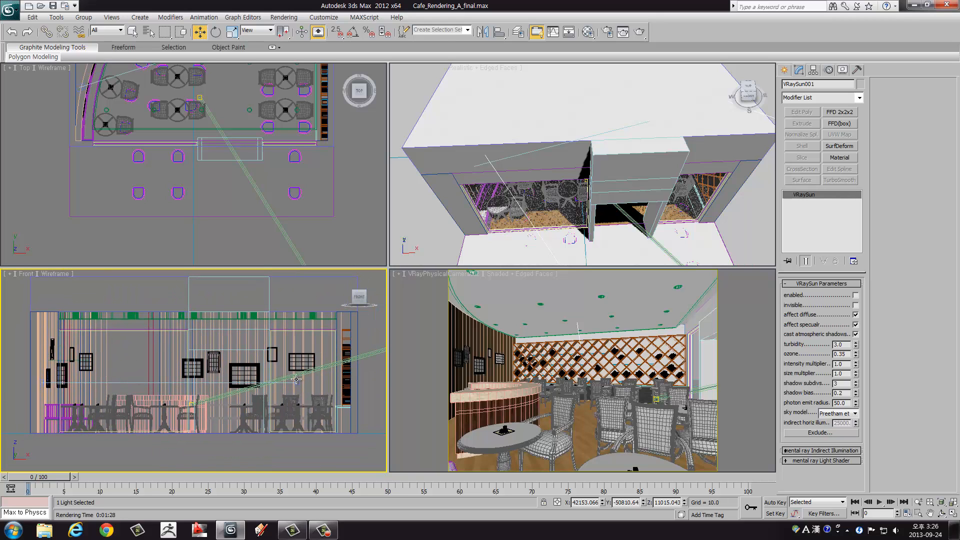
key(alt+w)
middle_drag(240, 205, 318, 200)
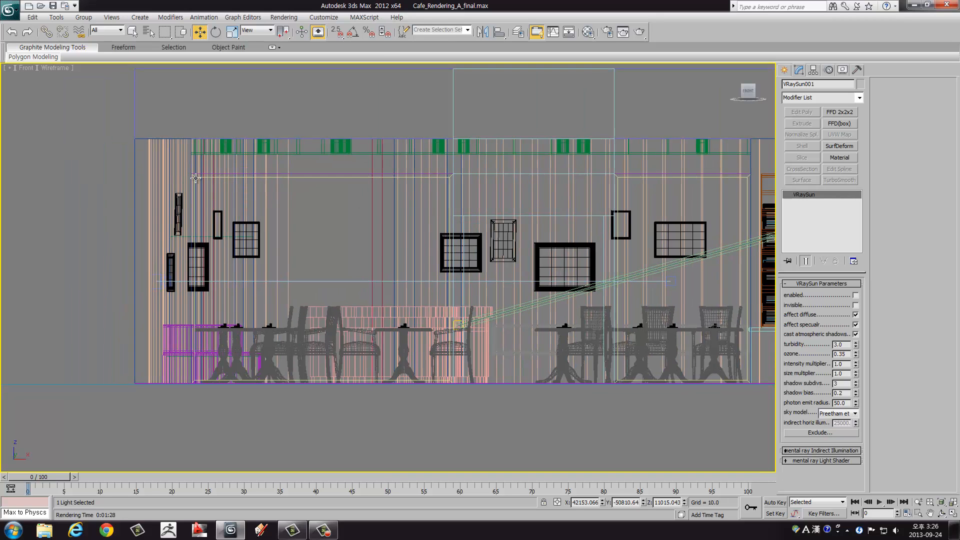
middle_drag(467, 217, 337, 214)
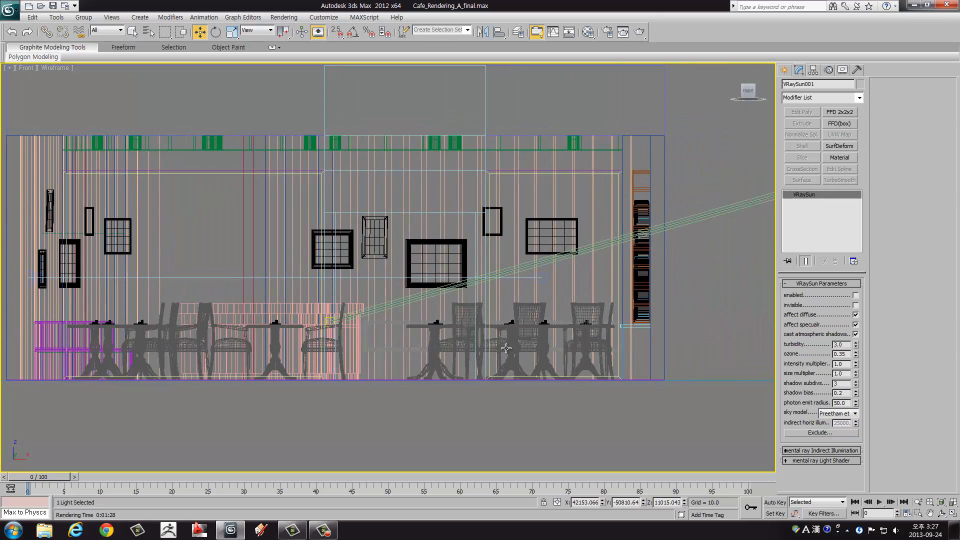
middle_drag(506, 348, 454, 330)
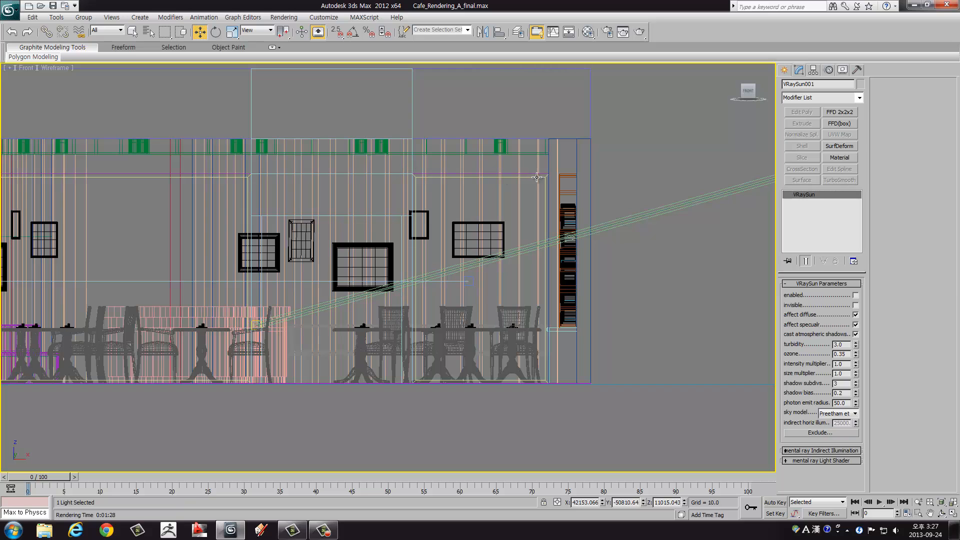
middle_drag(641, 303, 766, 302)
Step: Draw a VRayLight plane over the left storefront window in the Front view, with half-length about 1815 and half-width about 1459
click(789, 75)
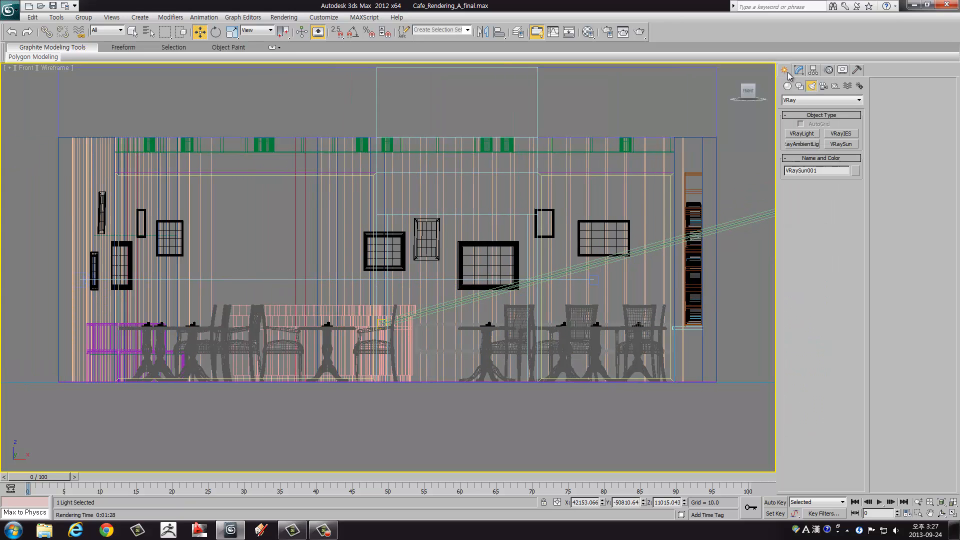
click(803, 134)
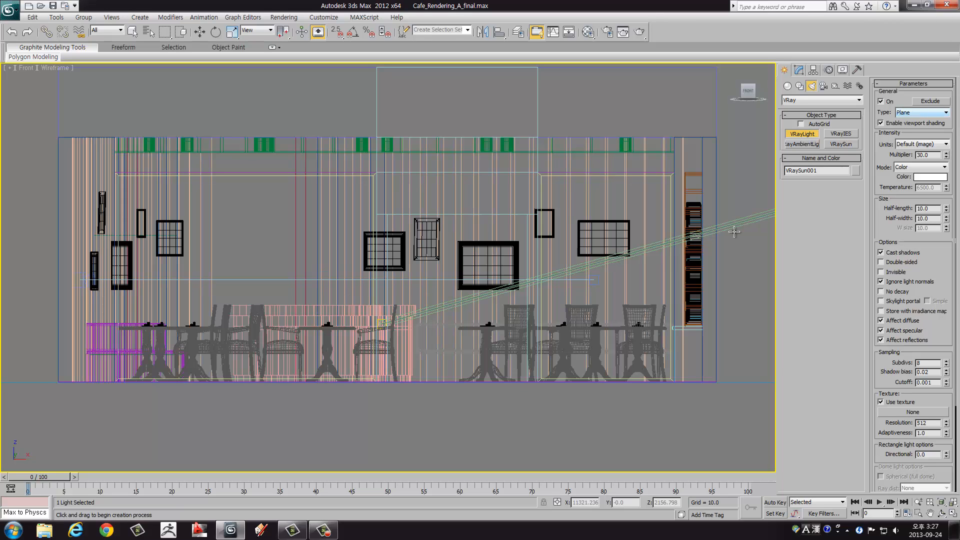
scroll(117, 175, up, 3)
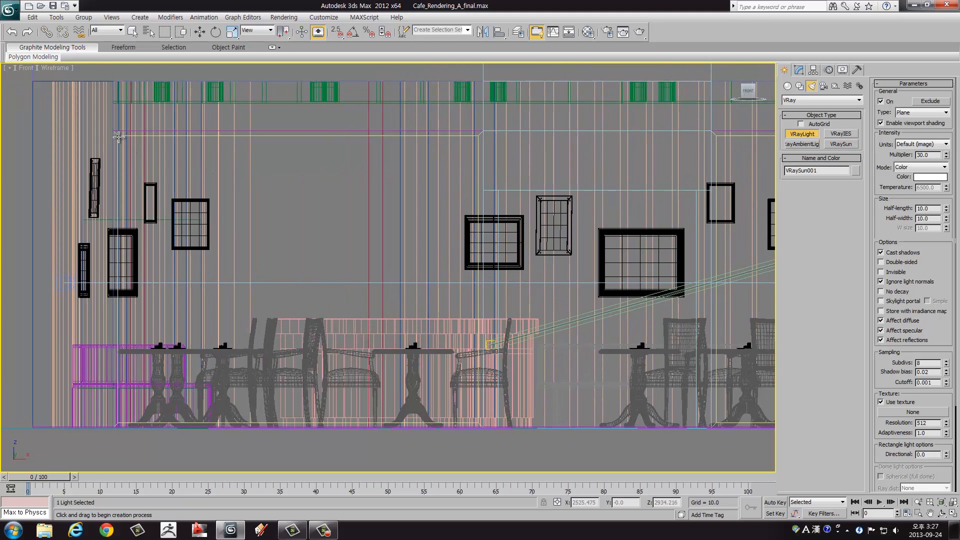
drag(119, 135, 479, 425)
Step: Draw VRayLight planes over the entrance, about 1002 by 1194 in half-size, and the right window, about 916 by 1447
middle_drag(570, 290, 406, 273)
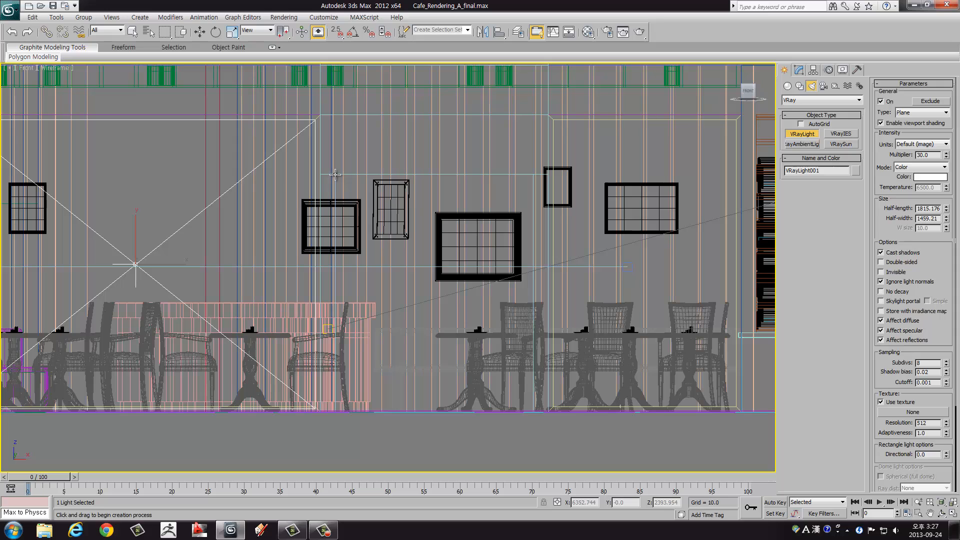
drag(335, 174, 534, 412)
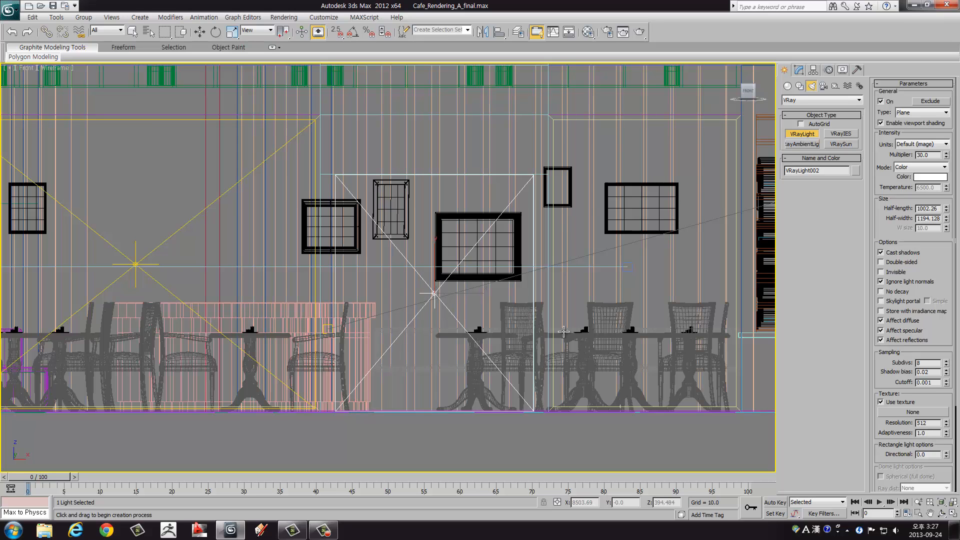
middle_drag(601, 295, 302, 293)
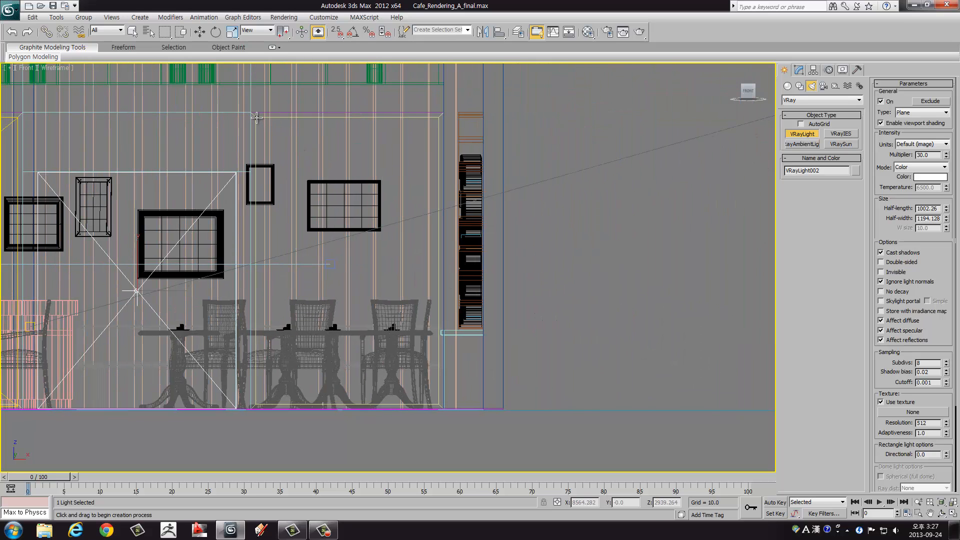
drag(256, 117, 439, 407)
middle_drag(299, 225, 574, 227)
Step: Select the three plane lights and move them along Y in the Top view to the front edge of the entrance box
key(alt+w)
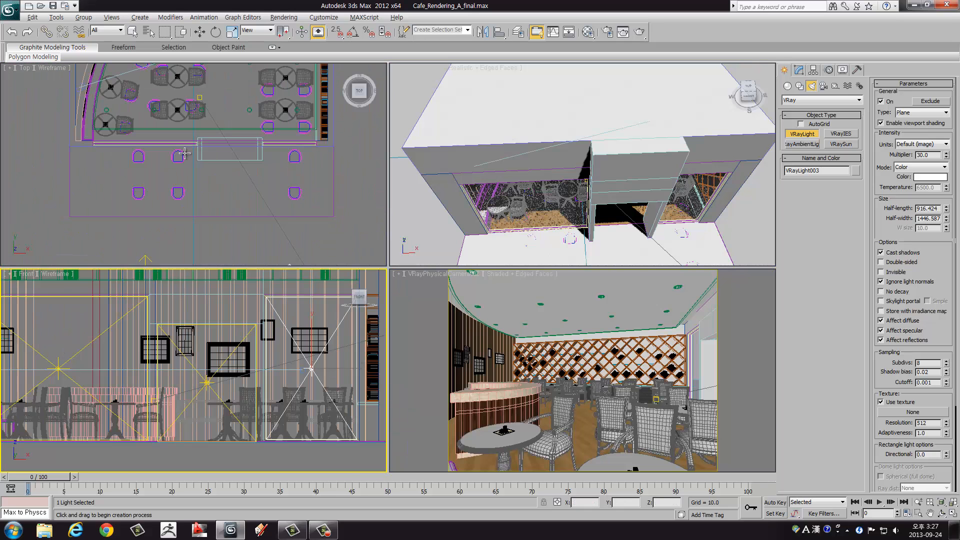
right_click(186, 153)
scroll(188, 153, up, 2)
middle_drag(211, 189, 237, 126)
scroll(220, 153, down, 3)
key(w)
key(alt+w)
ctrl+click(450, 342)
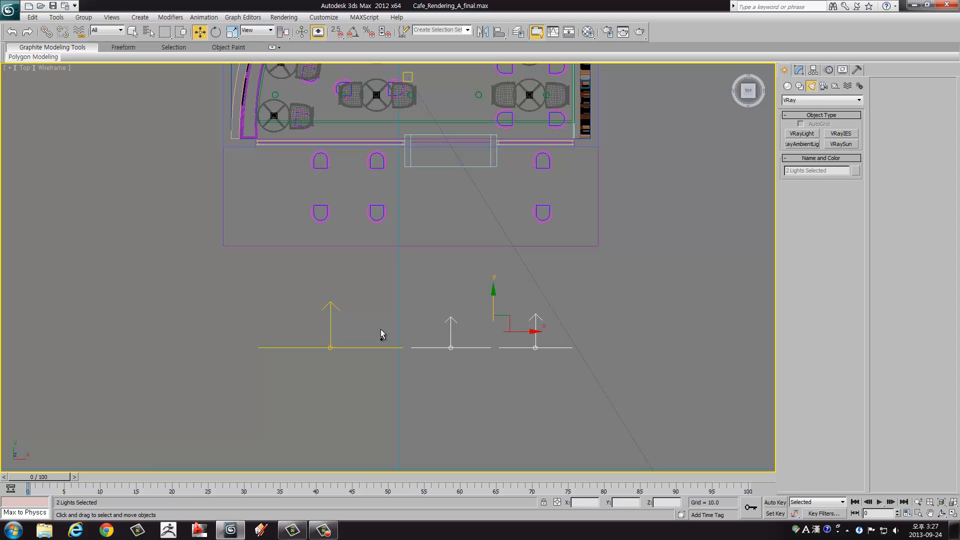
ctrl+click(331, 325)
middle_drag(397, 282, 389, 341)
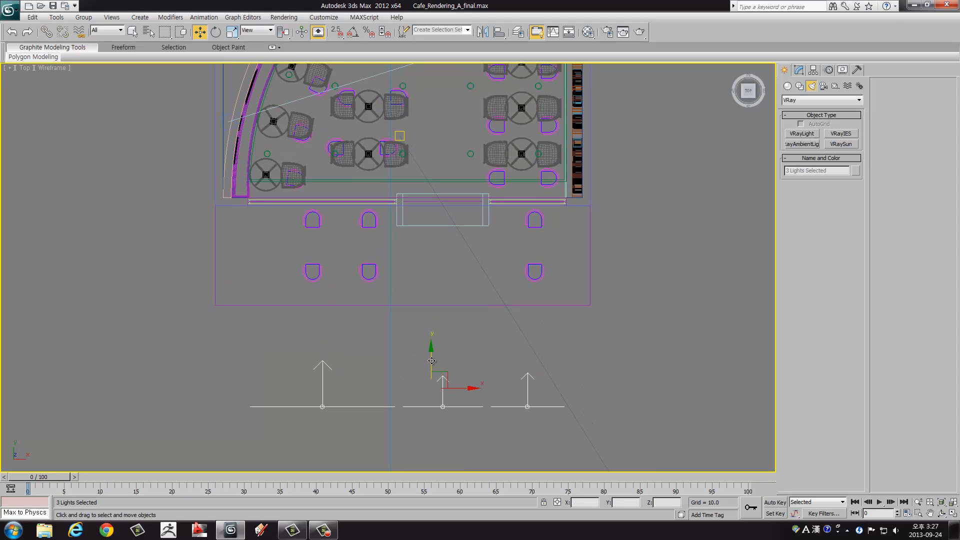
drag(432, 362, 423, 193)
scroll(423, 193, up, 6)
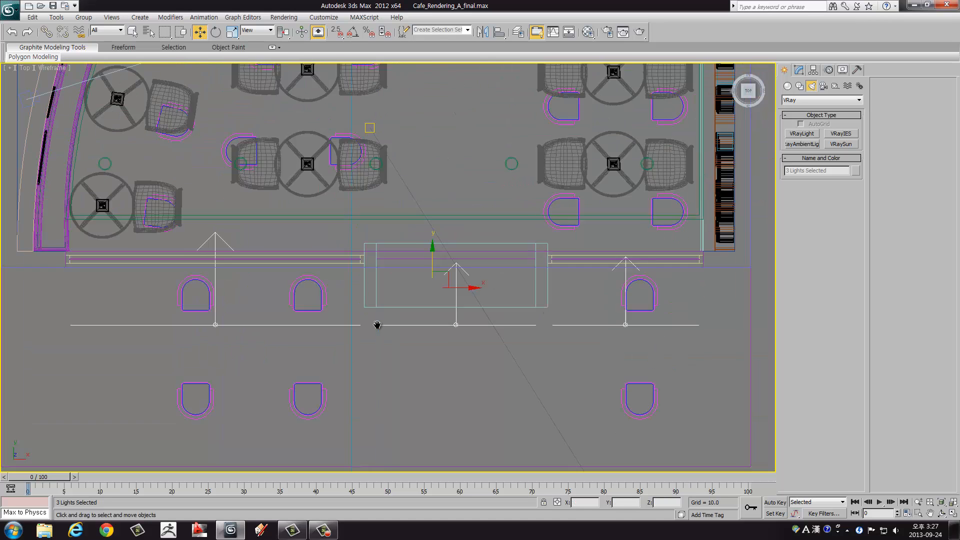
drag(461, 305, 470, 270)
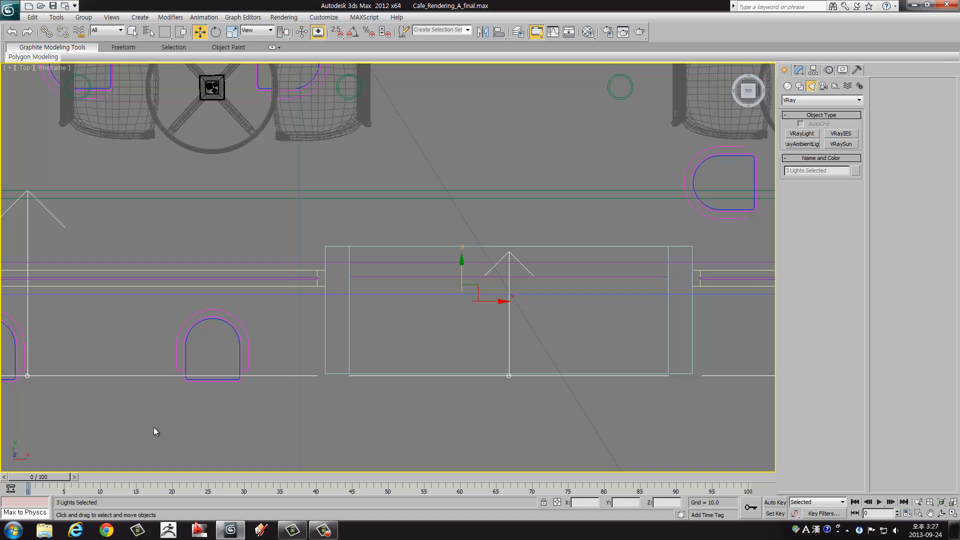
Step: Select only the two window lights and move them along Y up against the storefront window frames
click(265, 377)
middle_drag(442, 374, 242, 376)
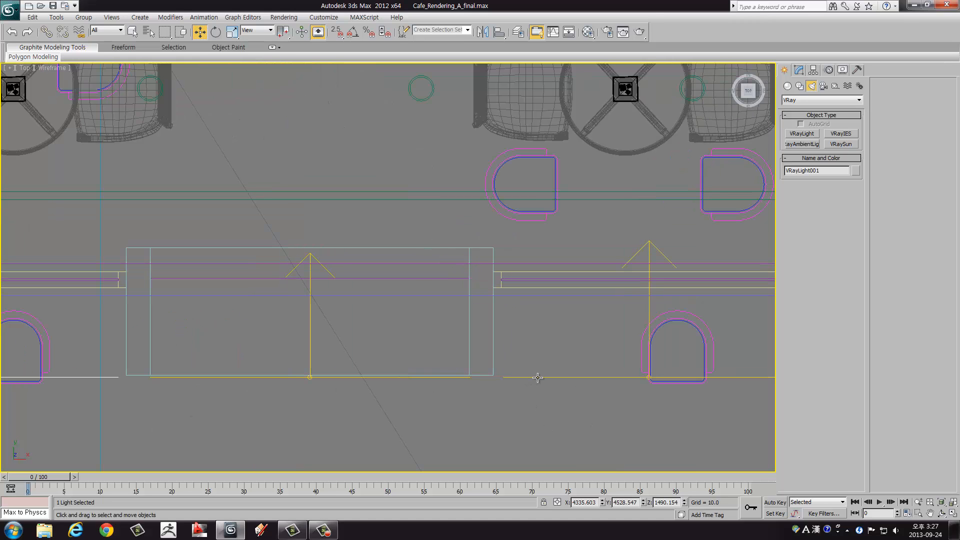
ctrl+click(464, 278)
middle_drag(146, 327, 240, 326)
scroll(506, 337, down, 3)
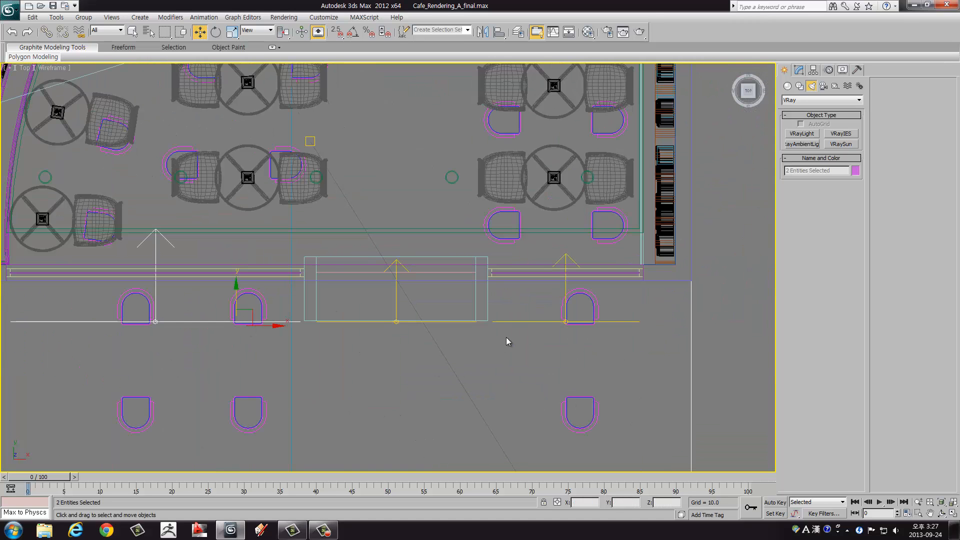
click(509, 308)
ctrl+click(189, 323)
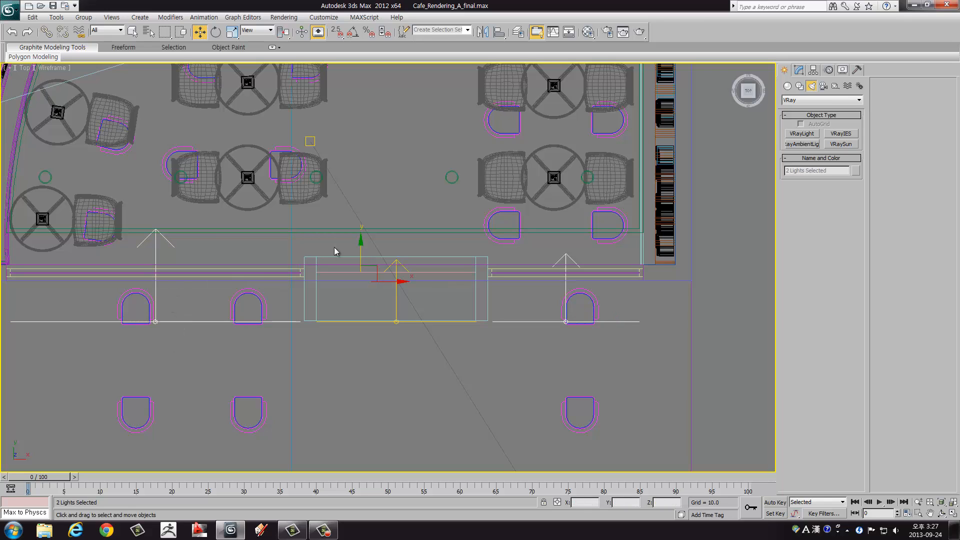
drag(361, 248, 376, 205)
Step: Examine from several angles in the enlarged Perspective view how the plane lights sit in the storefront windows and entrance
key(alt+w)
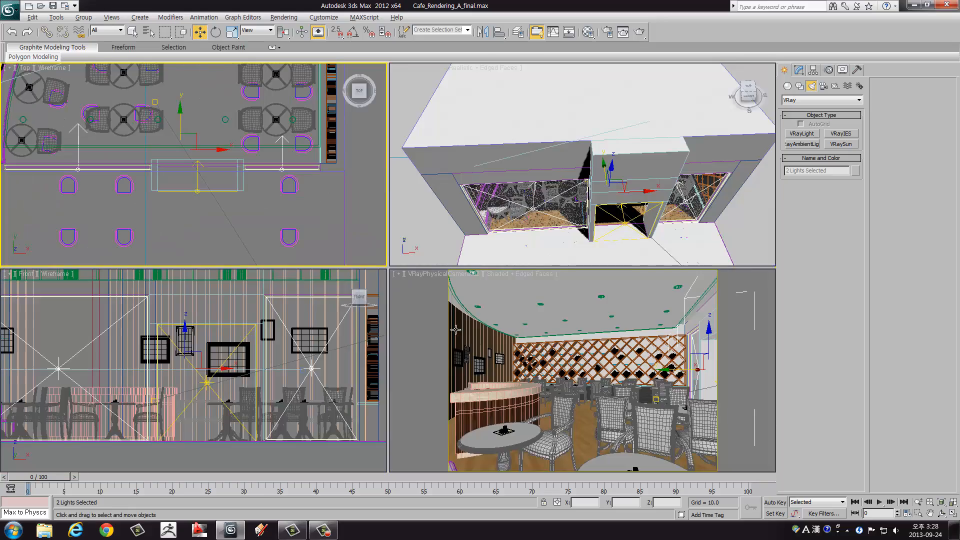
right_click(521, 247)
key(alt+w)
alt+middle_drag(521, 247, 249, 226)
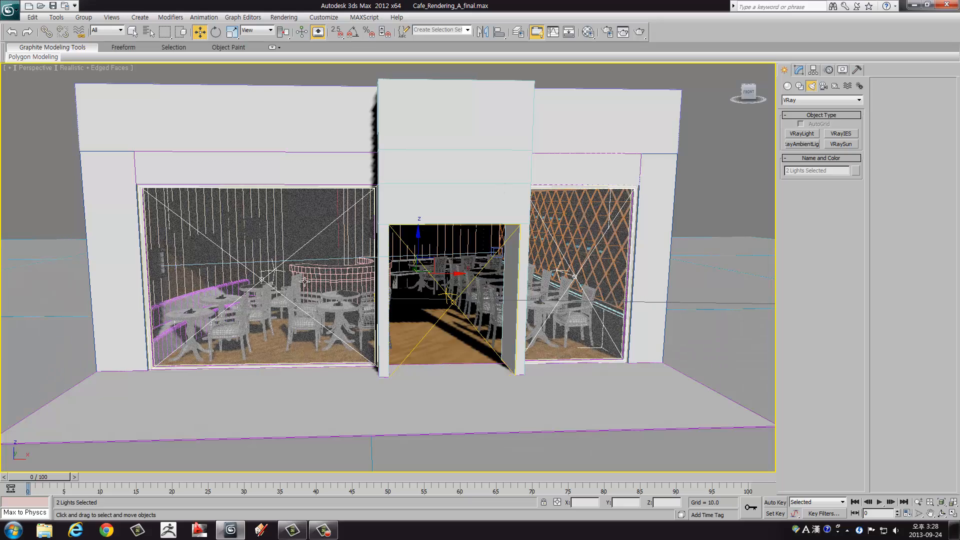
alt+middle_drag(304, 281, 451, 312)
click(451, 311)
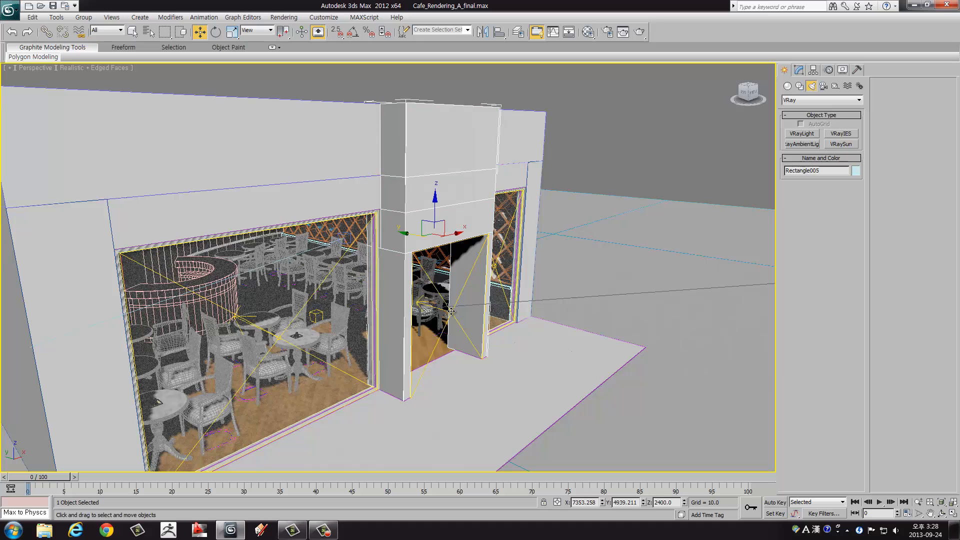
click(451, 311)
scroll(451, 311, down, 6)
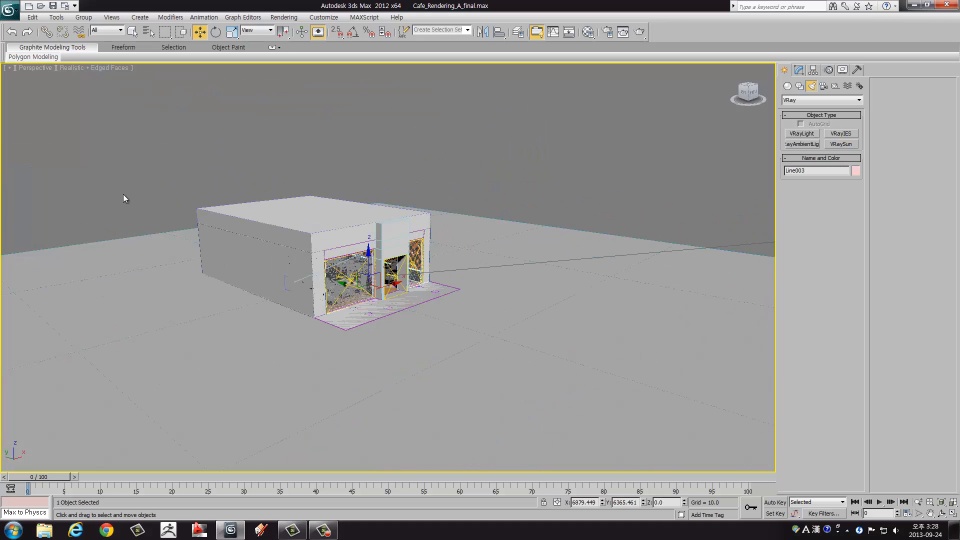
scroll(395, 285, up, 5)
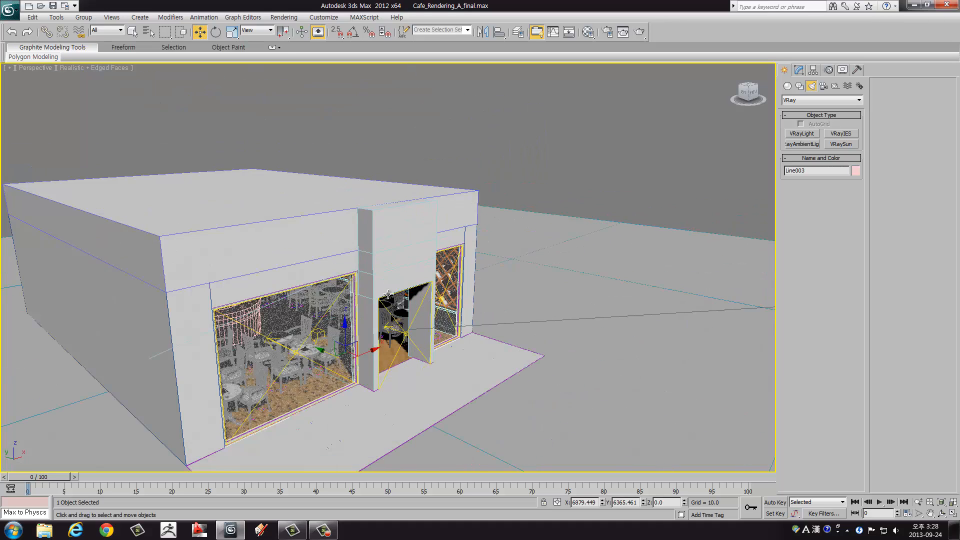
alt+middle_drag(399, 285, 521, 145)
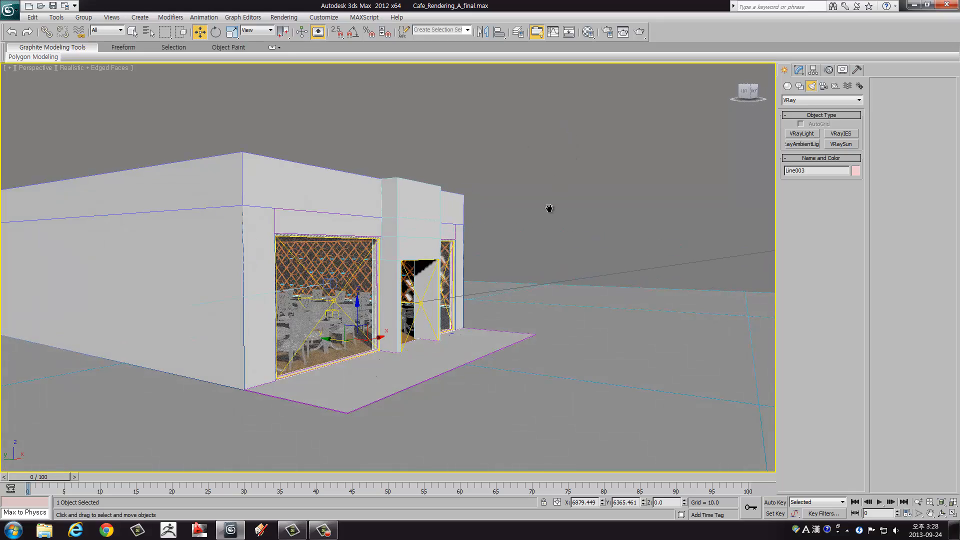
middle_drag(549, 208, 544, 208)
scroll(544, 208, up, 3)
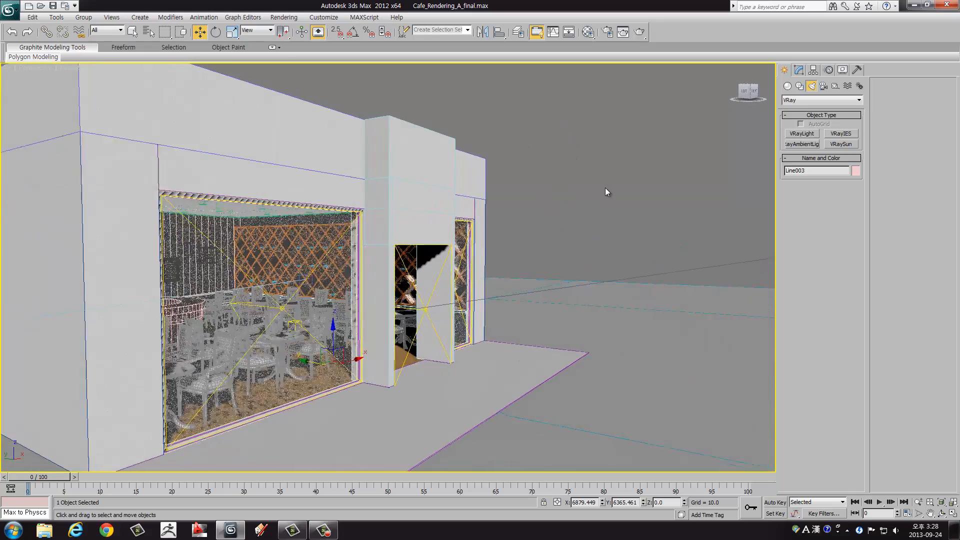
alt+middle_drag(605, 187, 569, 214)
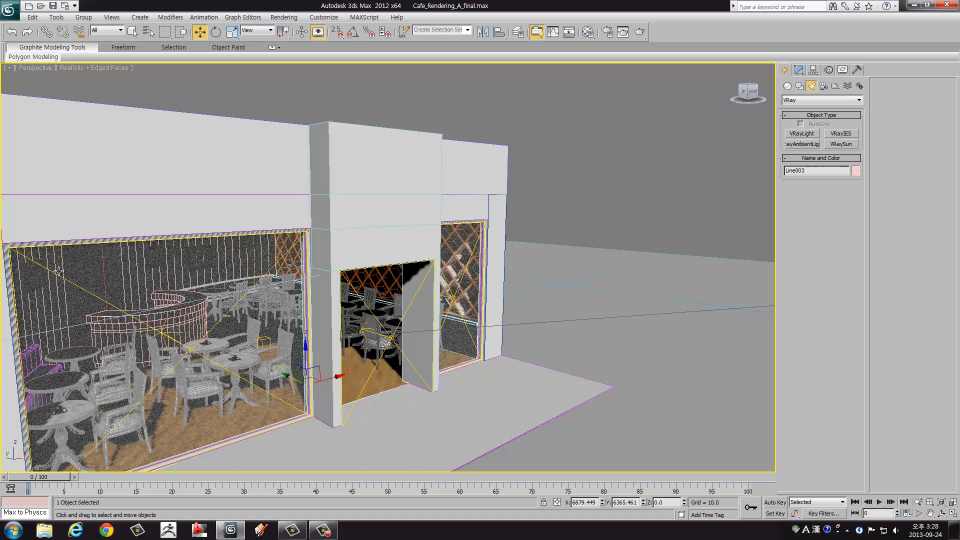
Step: Restrict the selection filter to Lights so that only light objects can be picked at the storefront
scroll(433, 246, down, 10)
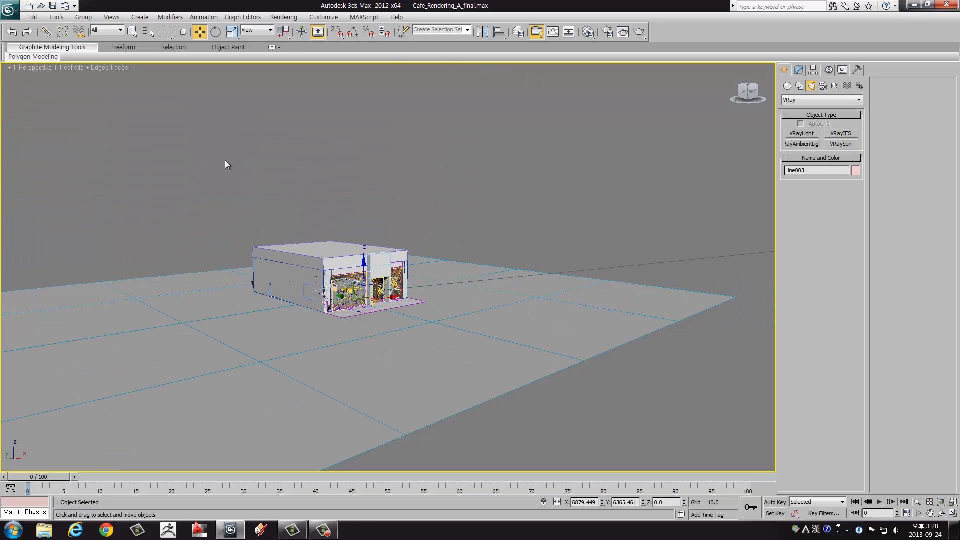
scroll(340, 295, up, 10)
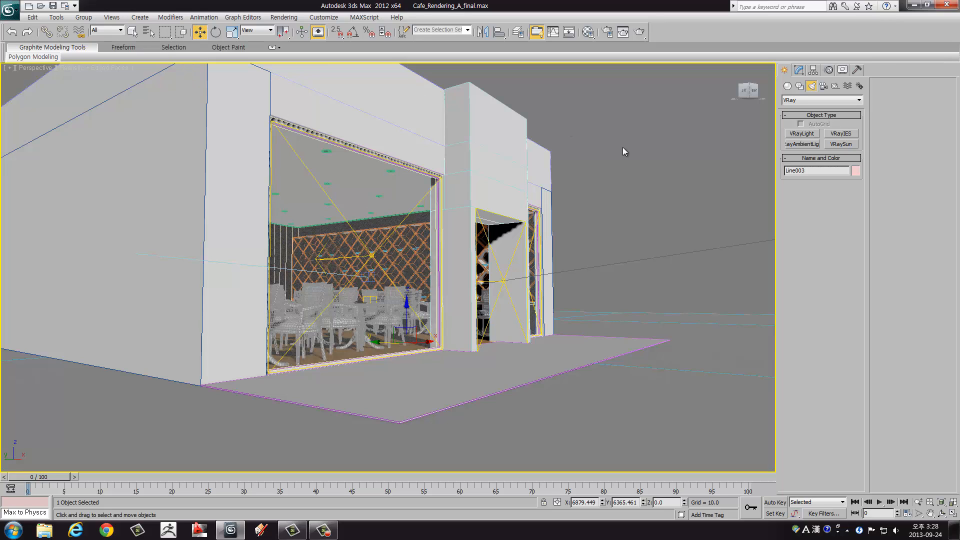
click(106, 30)
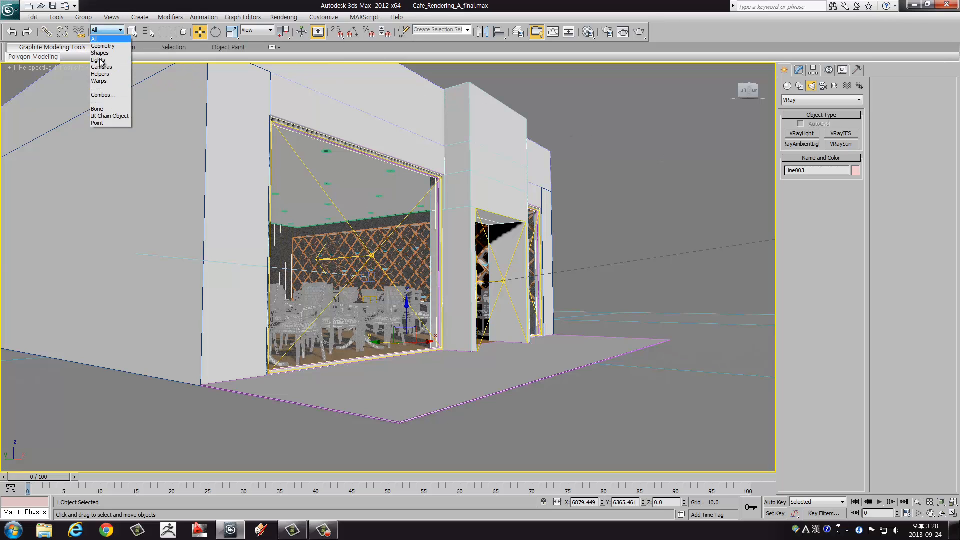
click(102, 60)
Step: Select the plane light in the large left storefront window and turn on its Skylight portal option
click(374, 254)
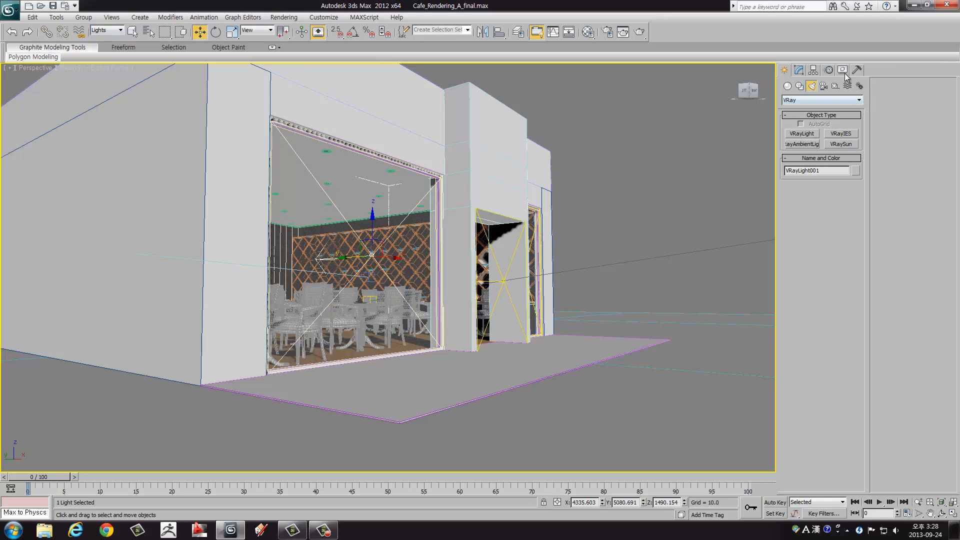
click(799, 72)
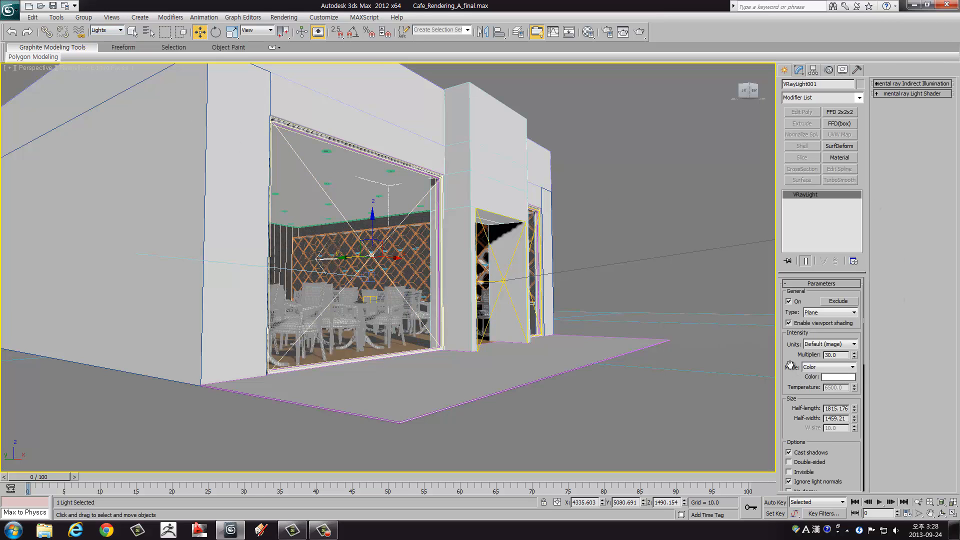
drag(791, 365, 798, 318)
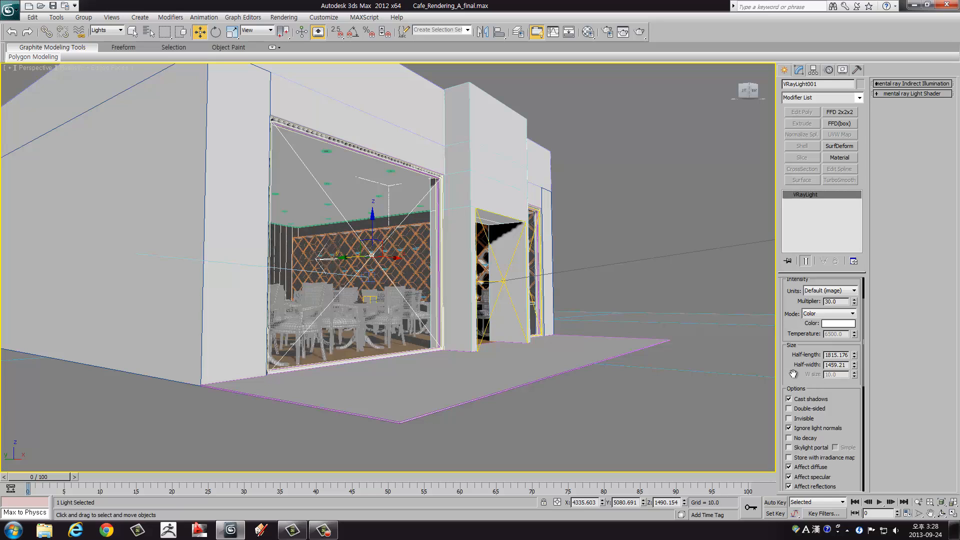
drag(794, 374, 799, 313)
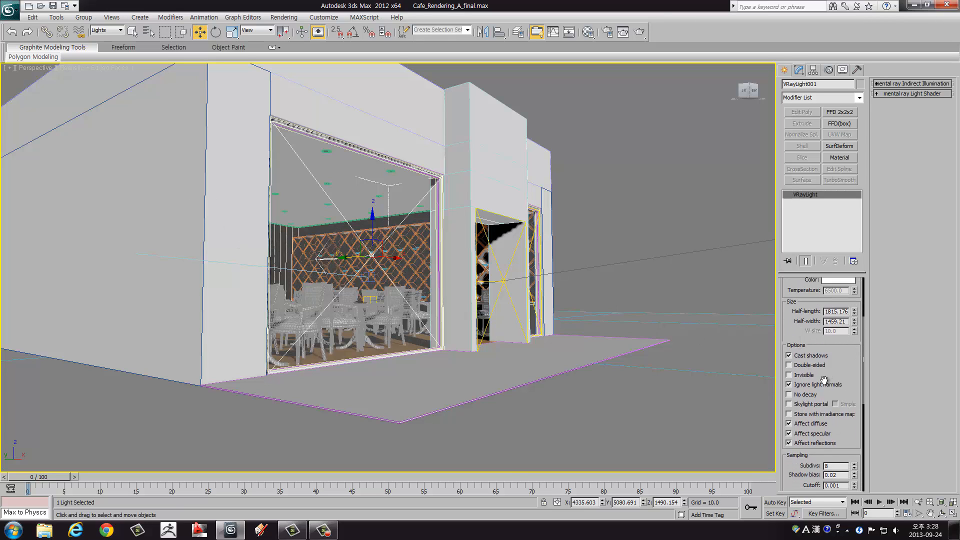
click(801, 408)
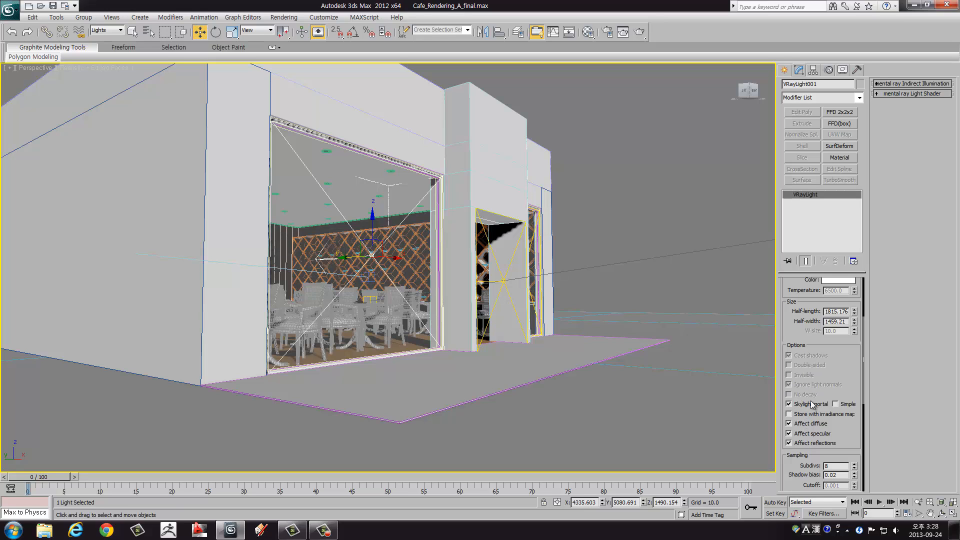
drag(807, 326, 802, 402)
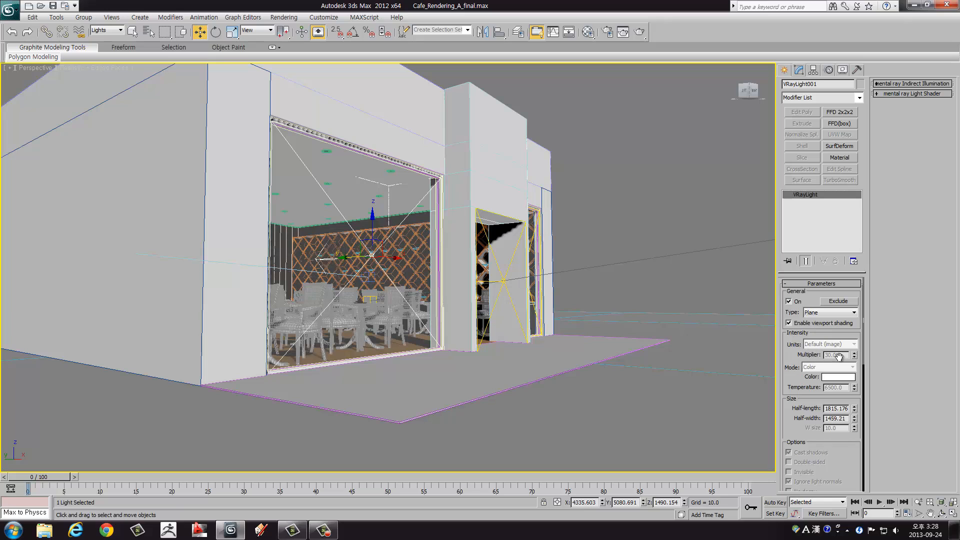
drag(813, 356, 806, 334)
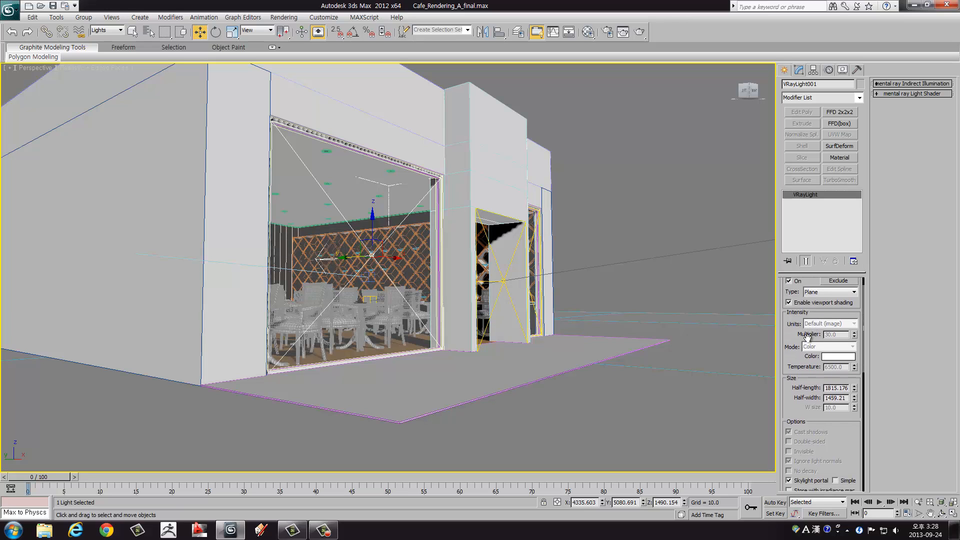
drag(792, 386, 791, 309)
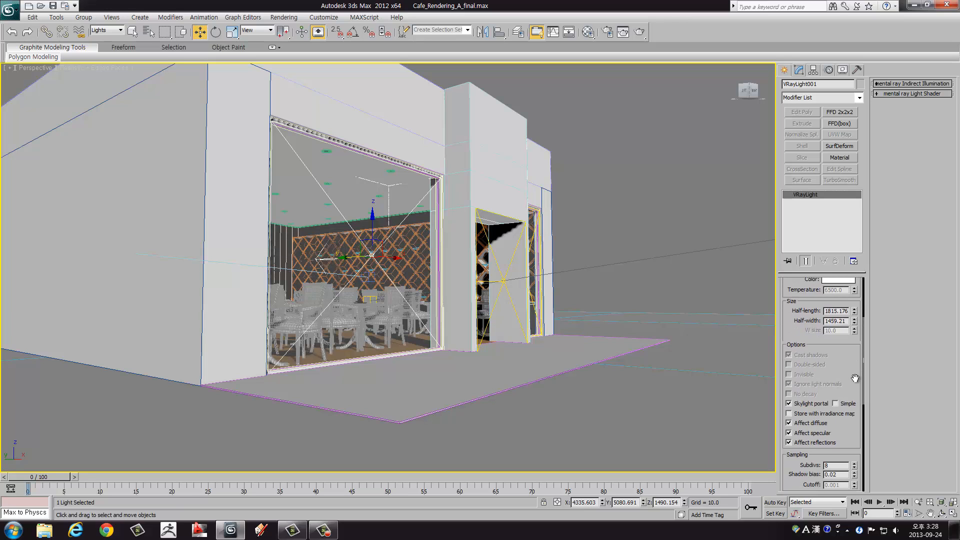
drag(855, 378, 848, 332)
Step: Select the plane light over the café entrance and enable Skylight portal for it
middle_drag(424, 283, 407, 311)
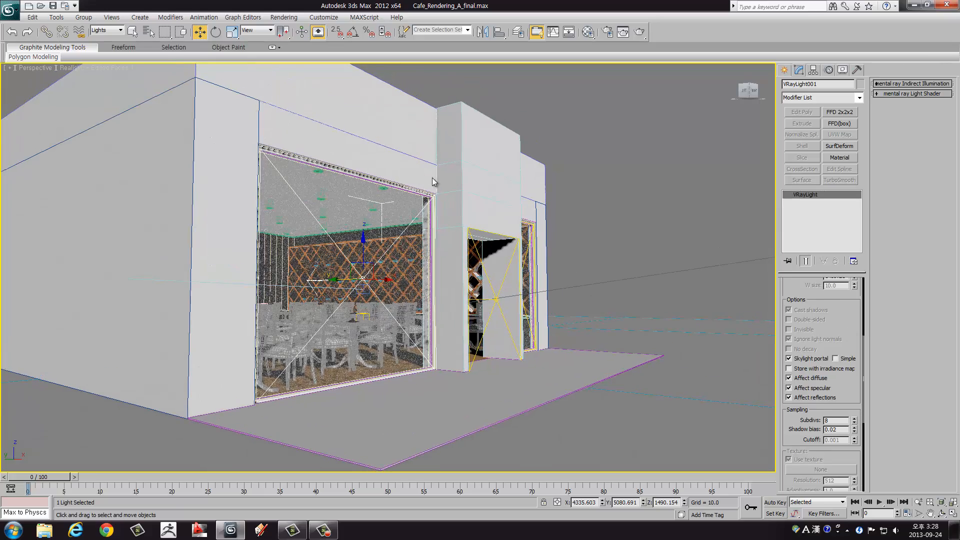
alt+middle_drag(461, 237, 395, 292)
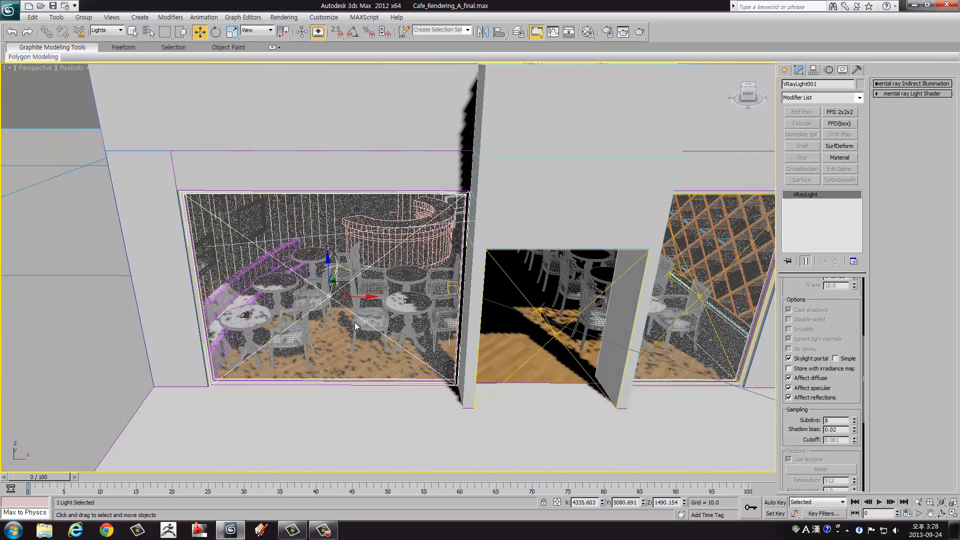
click(545, 323)
middle_drag(668, 375, 609, 312)
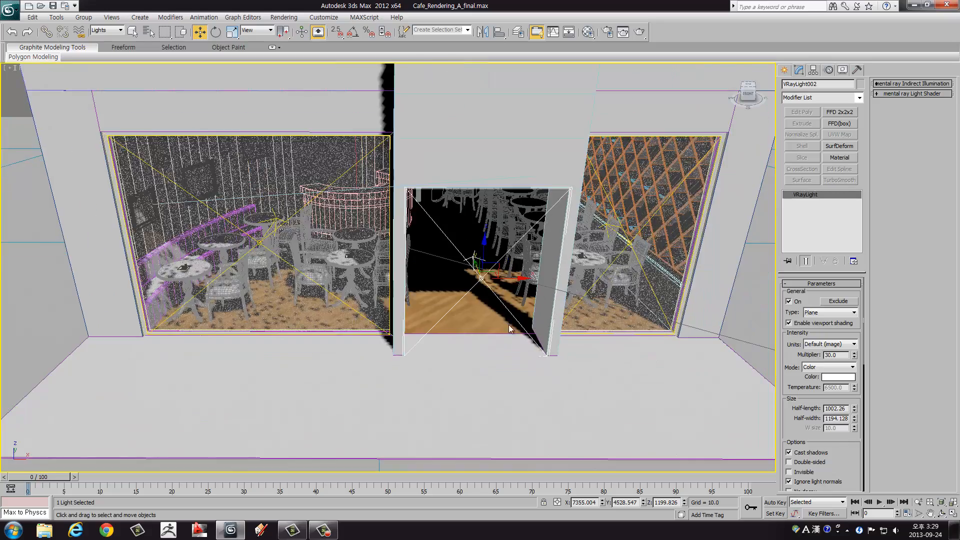
alt+middle_drag(511, 340, 561, 310)
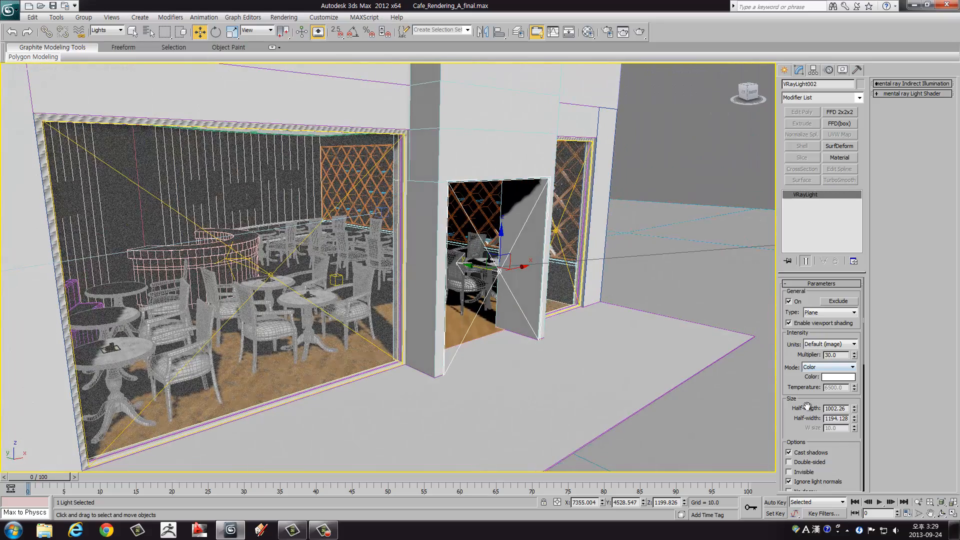
drag(796, 421, 803, 305)
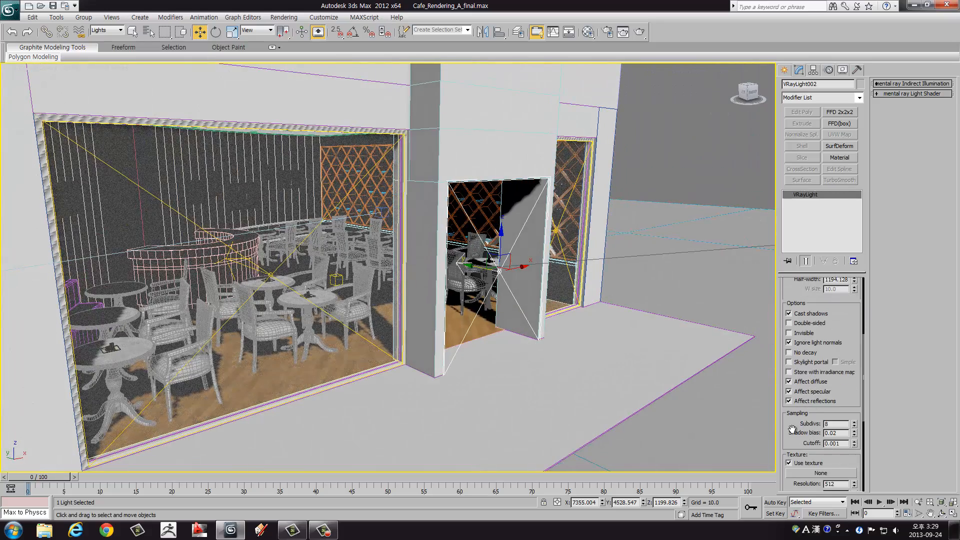
drag(792, 431, 793, 361)
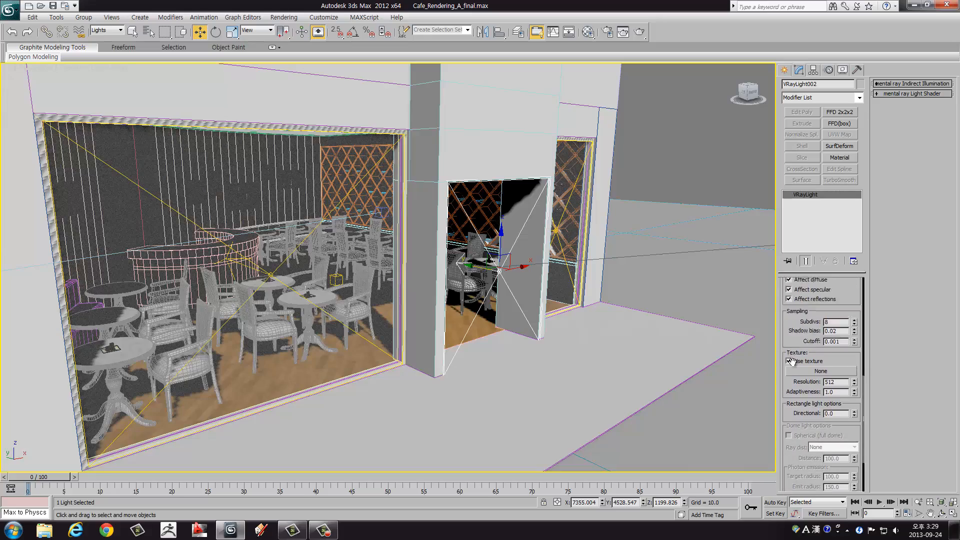
scroll(792, 362, up, 3)
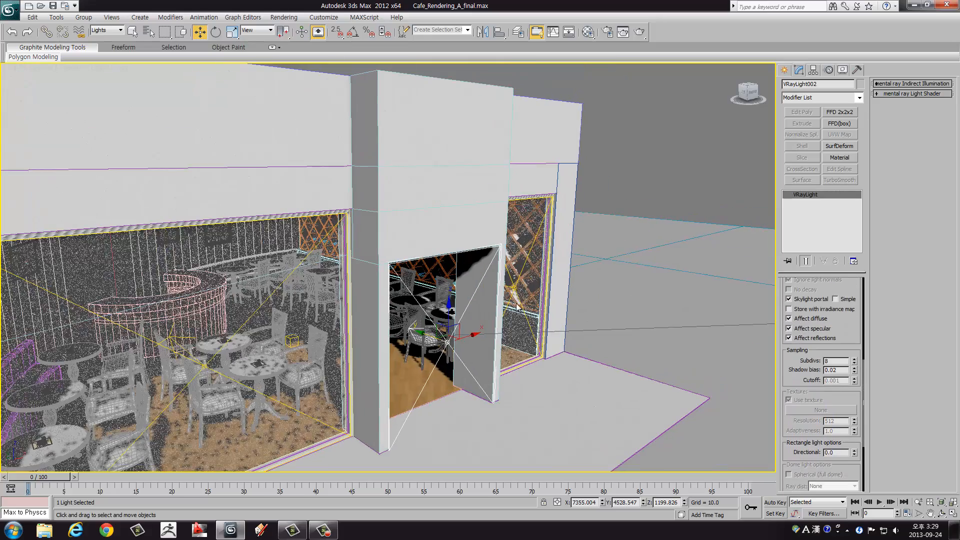
Step: Make the narrow right window's plane light a Skylight portal as well, and clear the selection
scroll(797, 411, down, 3)
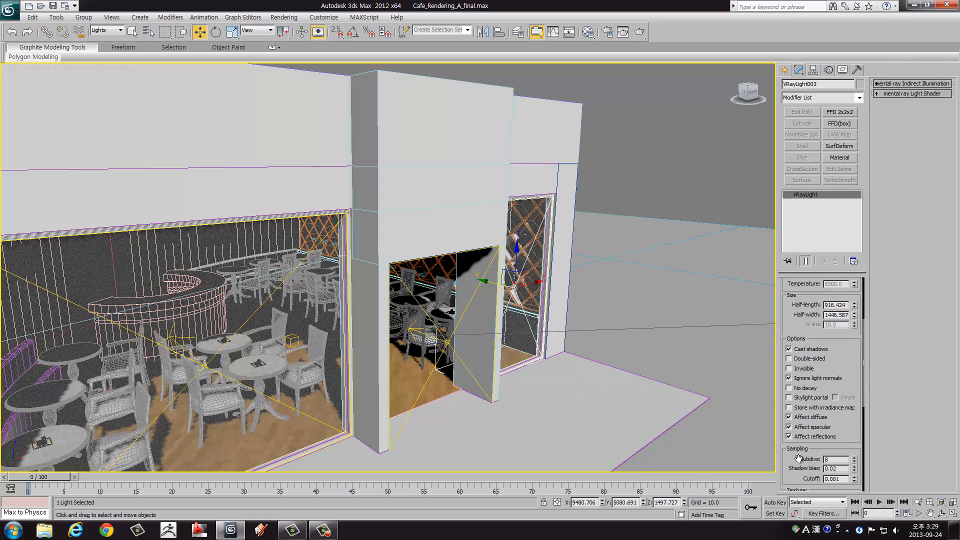
click(800, 402)
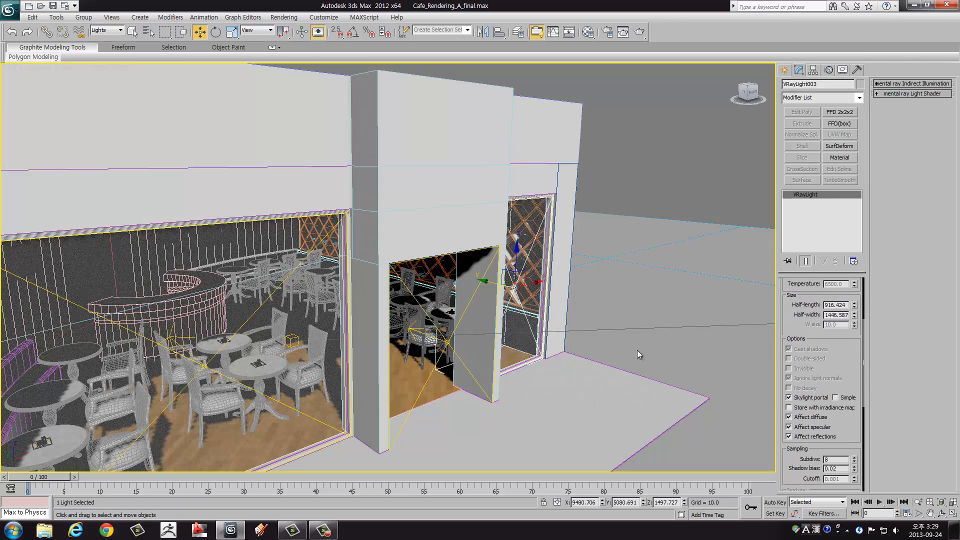
scroll(640, 328, up, 2)
scroll(563, 343, up, 2)
click(642, 193)
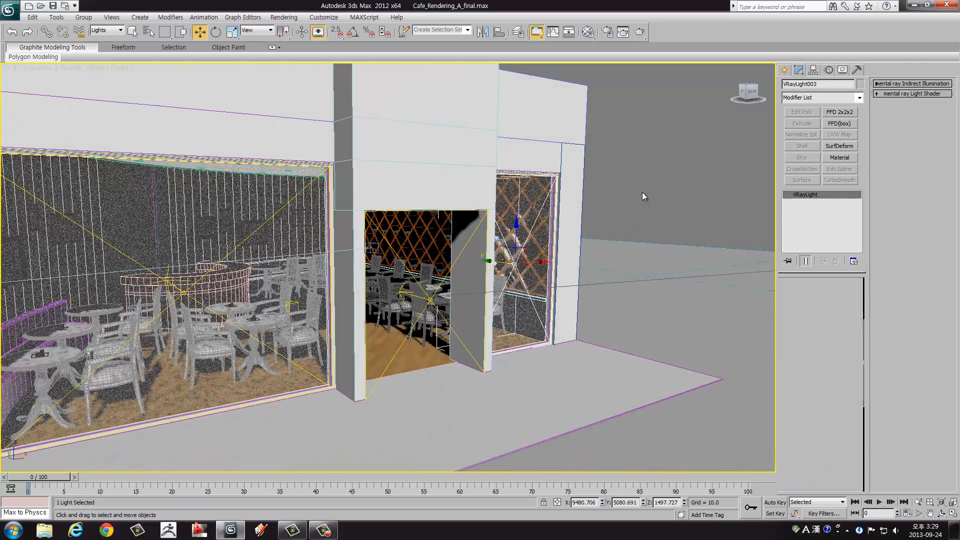
alt+middle_drag(578, 264, 528, 326)
scroll(528, 325, down, 2)
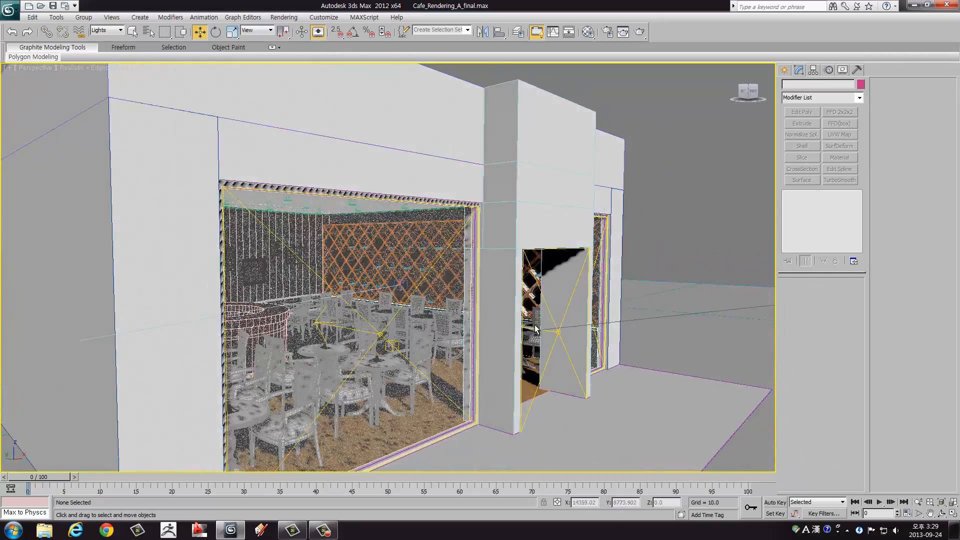
Step: Enlarge the VRayPhysicalCamera002 view to the full viewport area and run a production test render of it
key(alt+w)
click(600, 353)
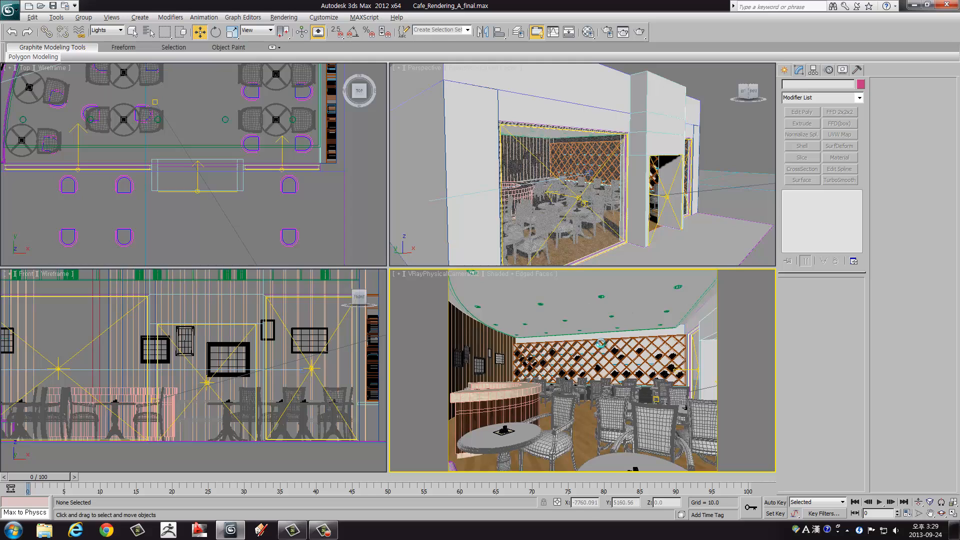
key(alt+w)
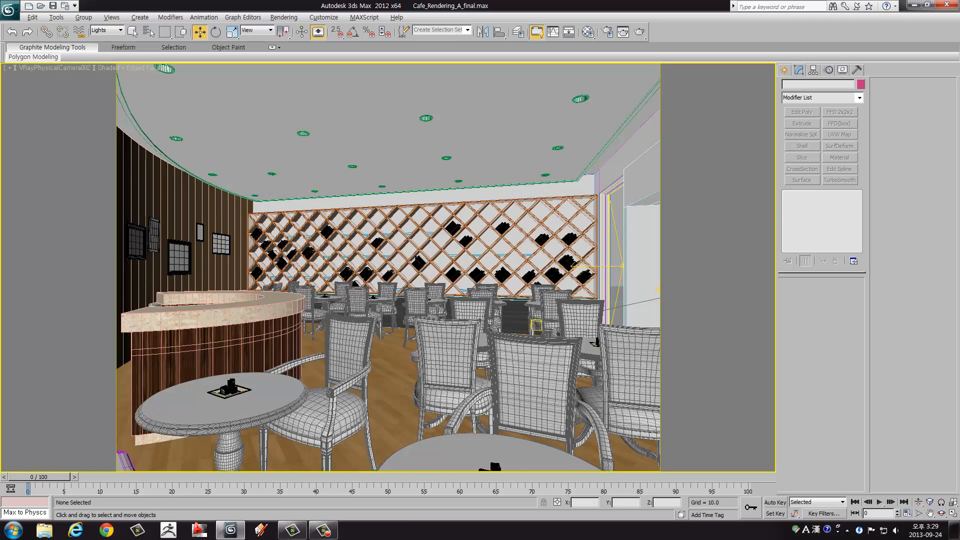
click(639, 33)
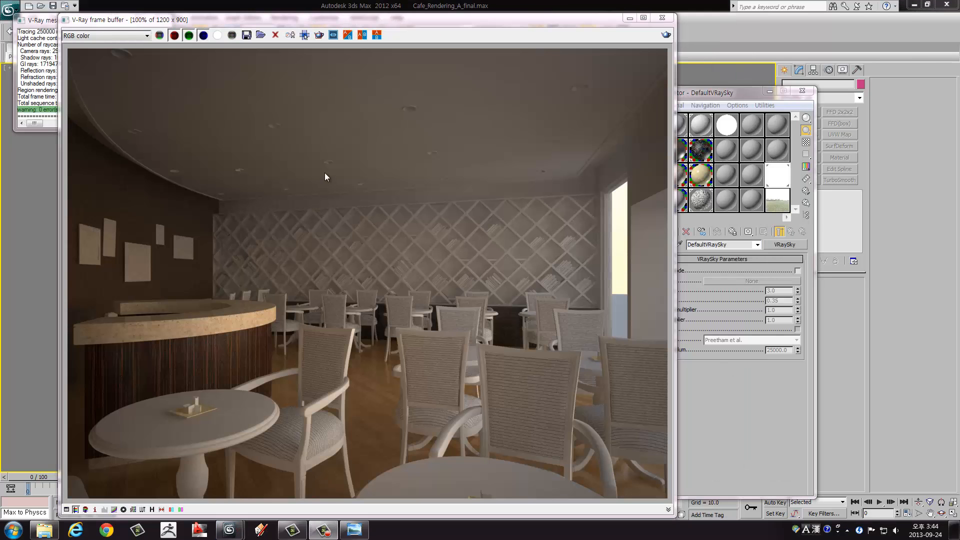
Step: Open the saved Vraysky002 image in the photo viewer and compare its brightness side by side with the new render
drag(365, 23, 455, 22)
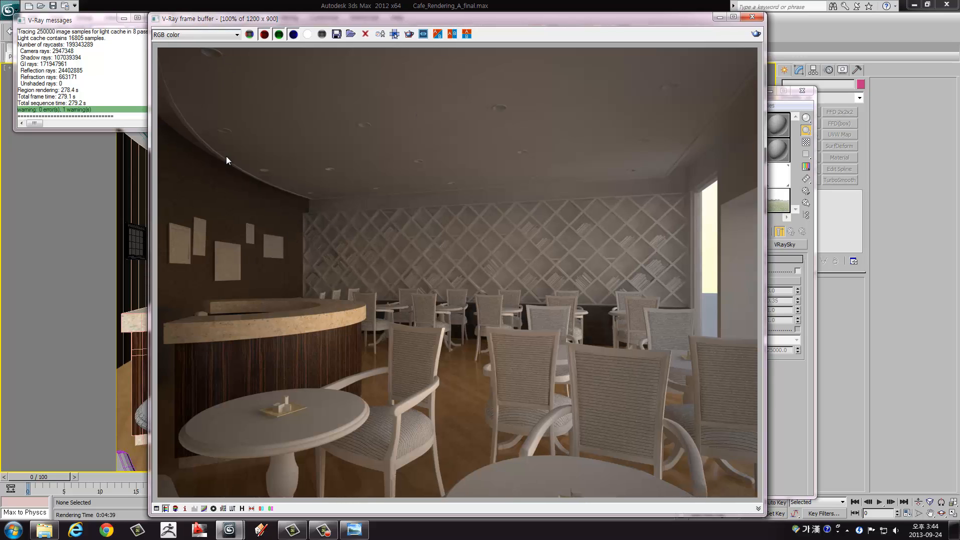
click(359, 533)
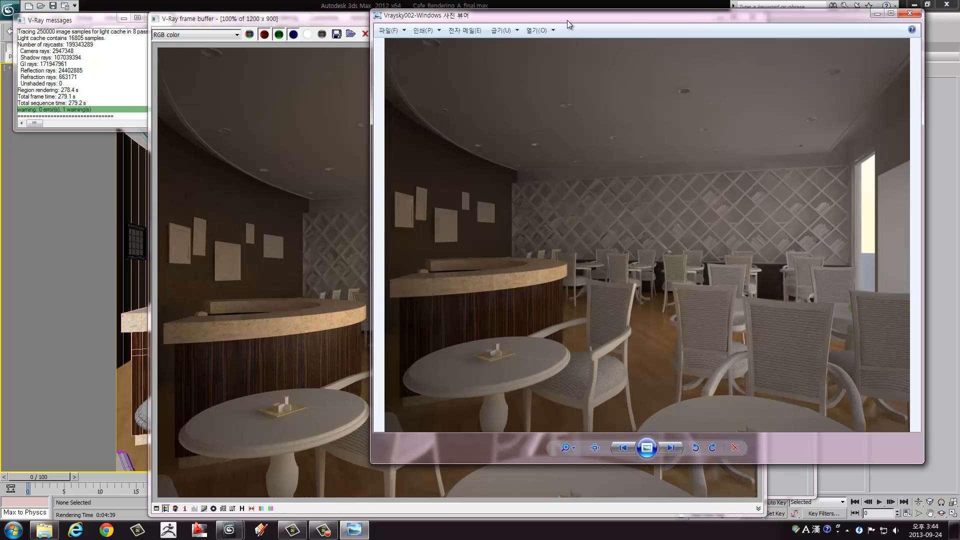
drag(567, 20, 576, 41)
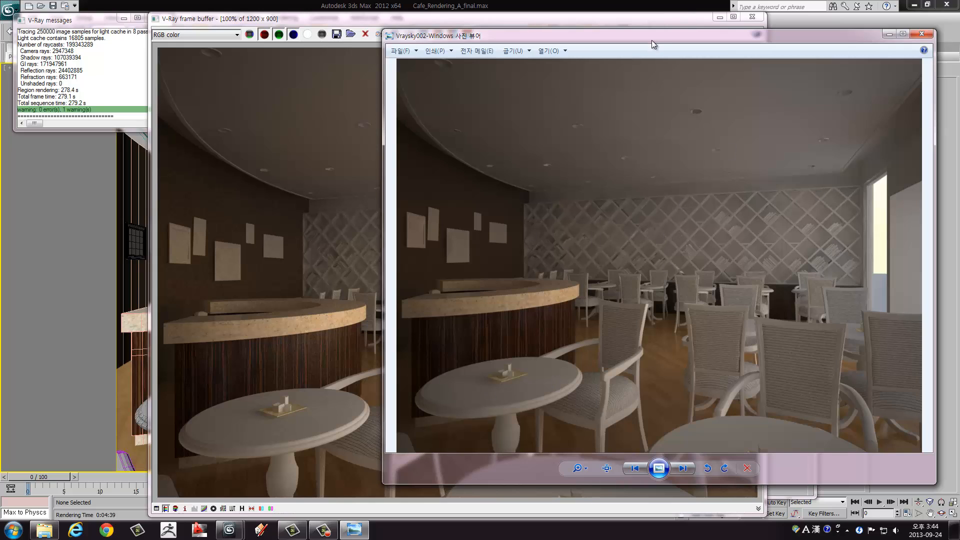
drag(652, 40, 597, 50)
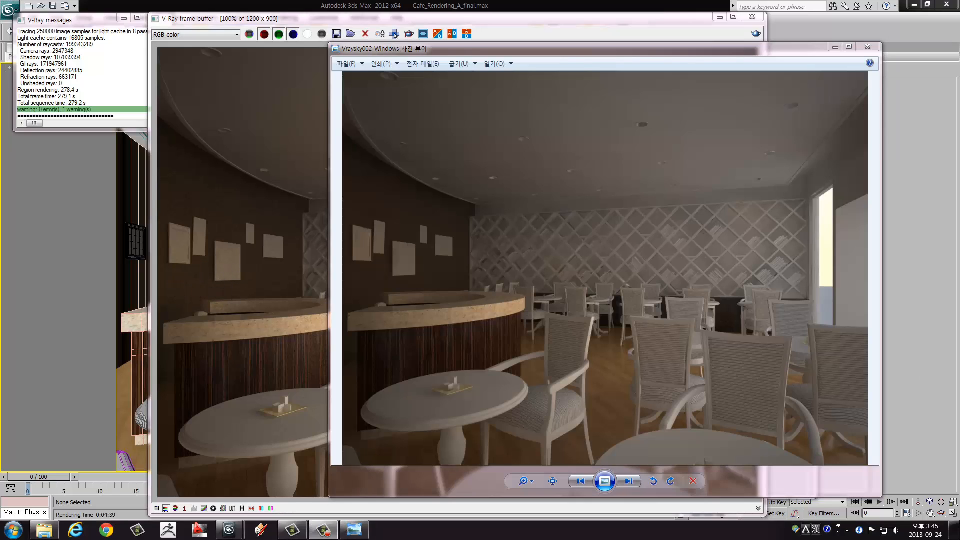
drag(439, 52, 552, 38)
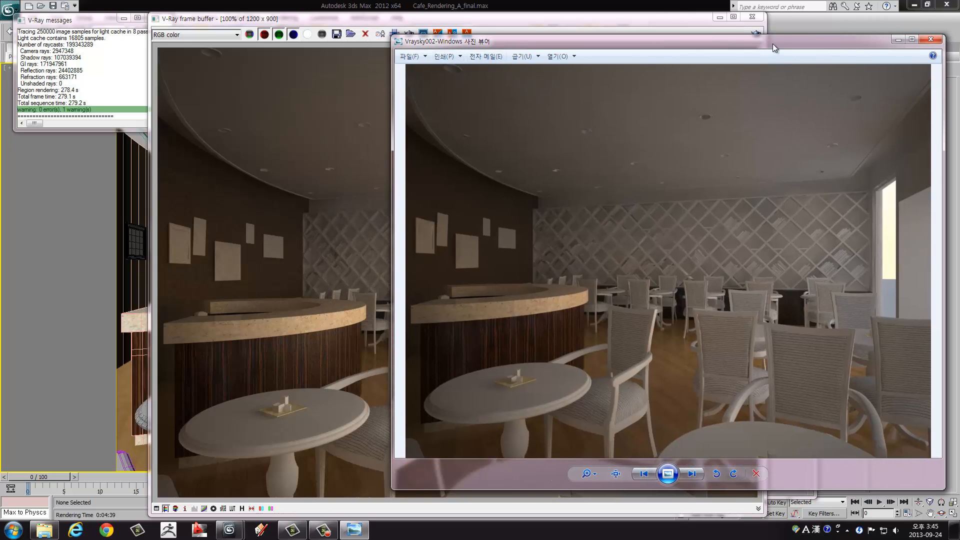
drag(773, 44, 473, 36)
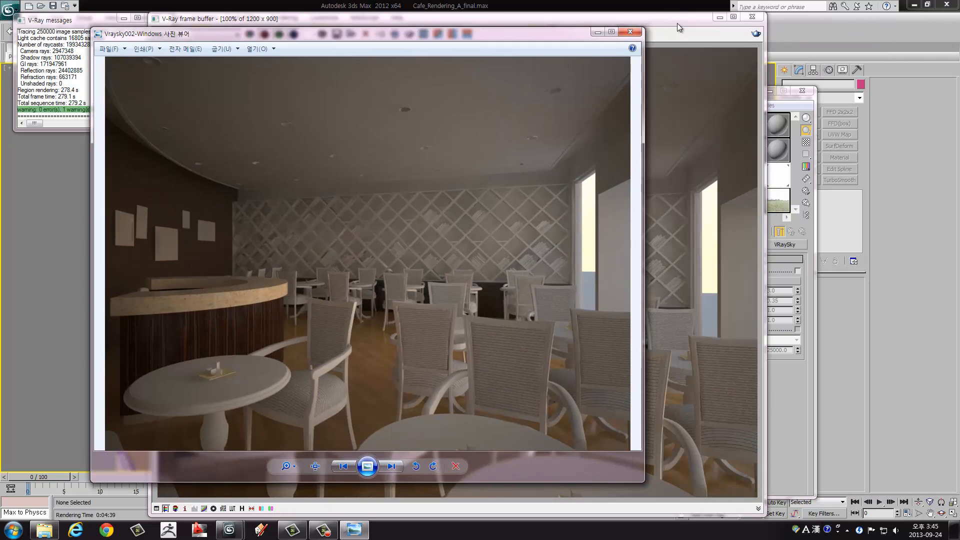
Step: Minimize the Vraysky002 image, frame buffer and Material Editor, and close the Environment and Effects and V-Ray messages windows
click(597, 33)
click(720, 17)
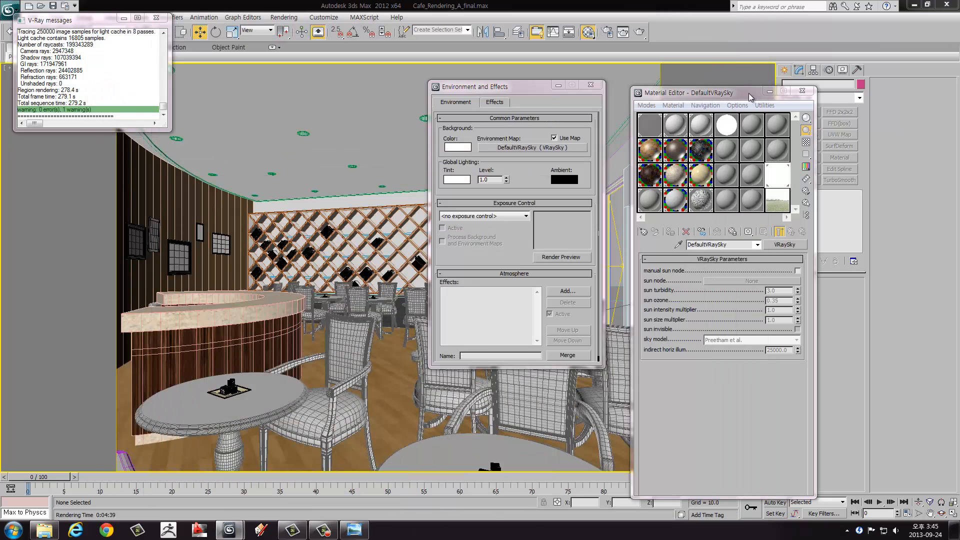
click(770, 92)
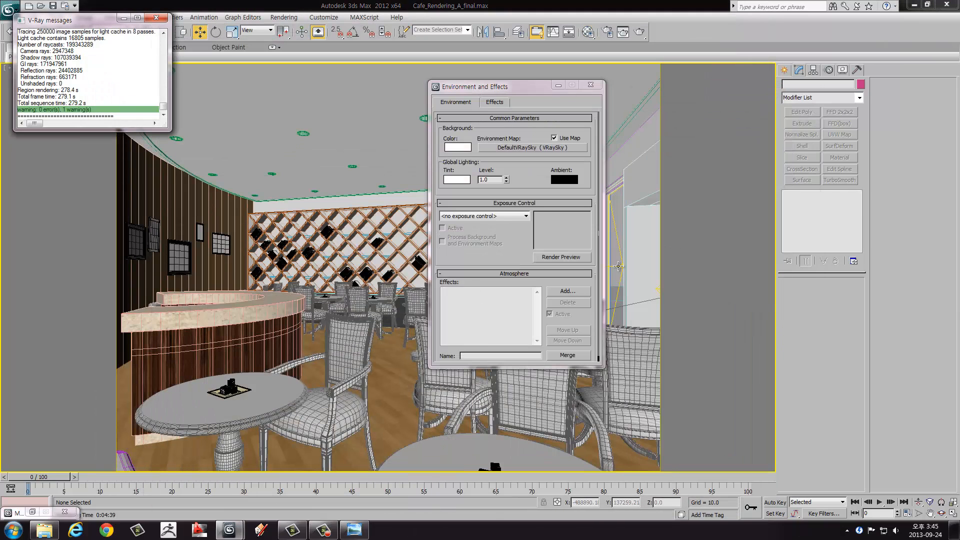
click(590, 85)
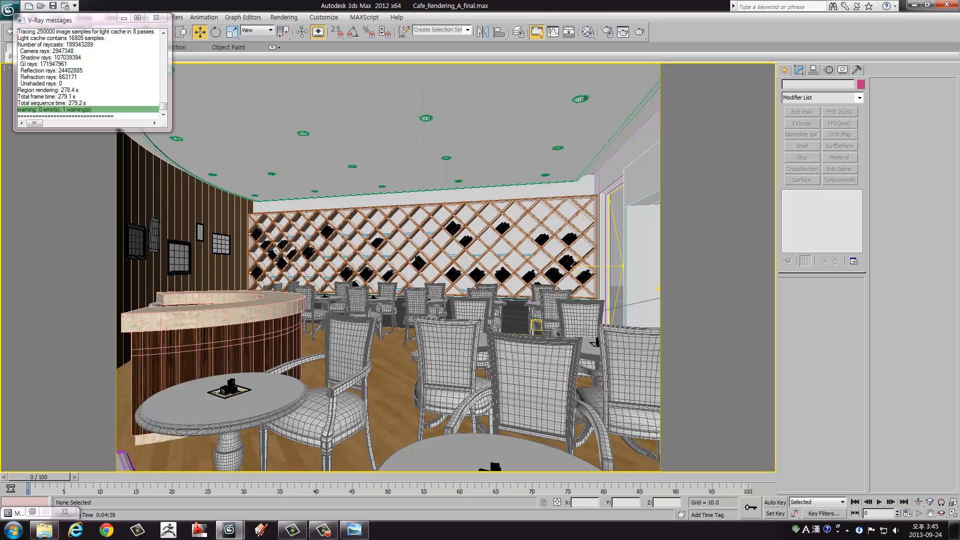
click(156, 18)
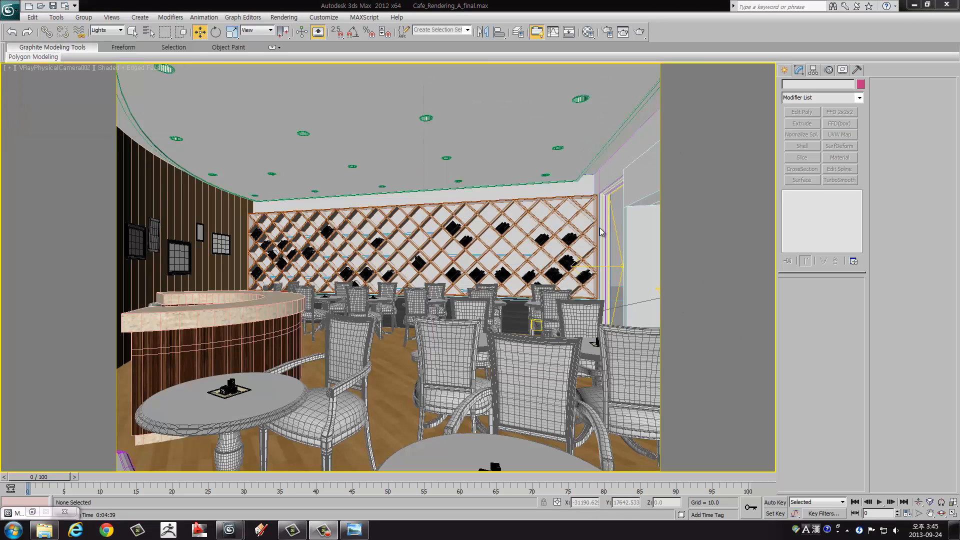
Step: Set the sampling Subdivs of the plane light at the narrow right window to 23
click(586, 265)
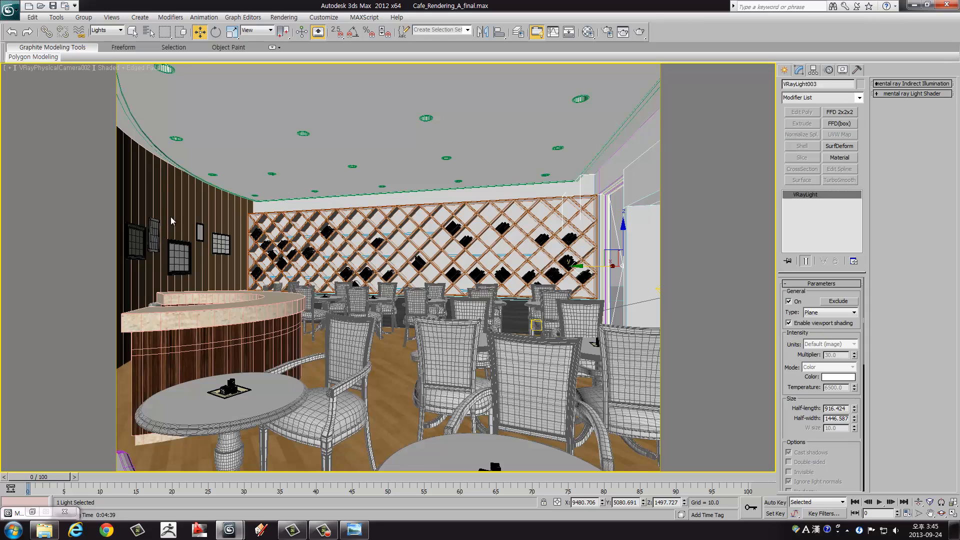
drag(789, 408, 792, 223)
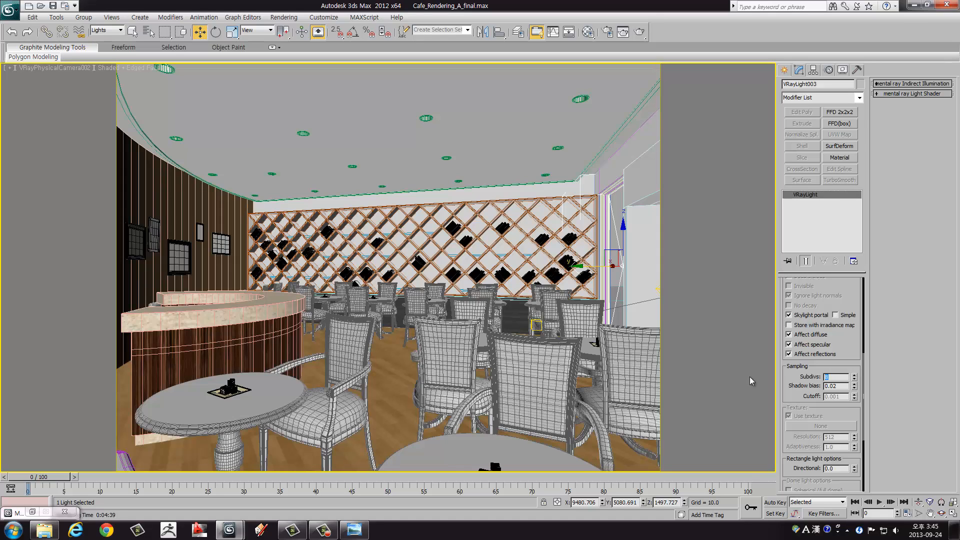
text(24)
key(BackSpace)
text(3)
key(Return)
Step: Select the entrance plane light, return to the four-viewport layout, and set its sampling Subdivs to 24
click(660, 290)
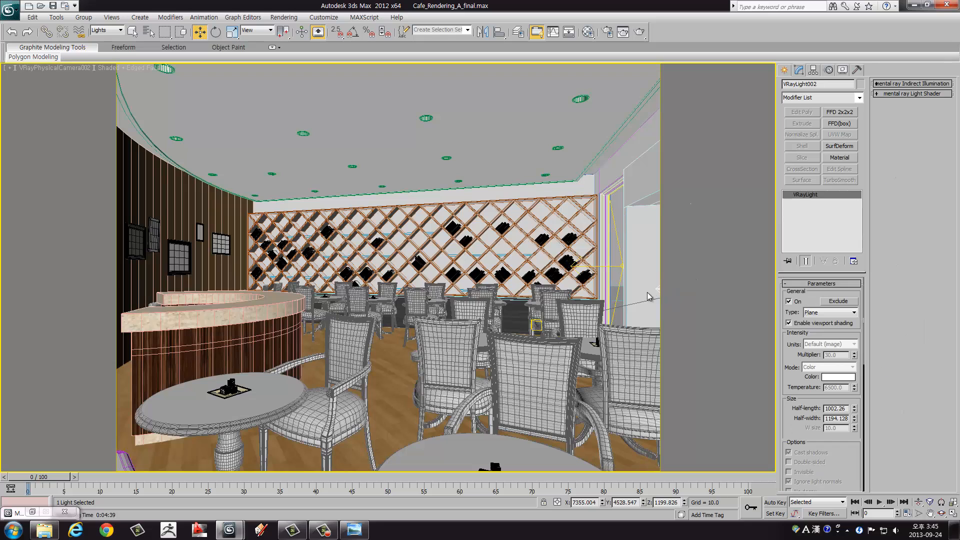
key(alt+w)
right_click(236, 176)
middle_drag(236, 176, 325, 205)
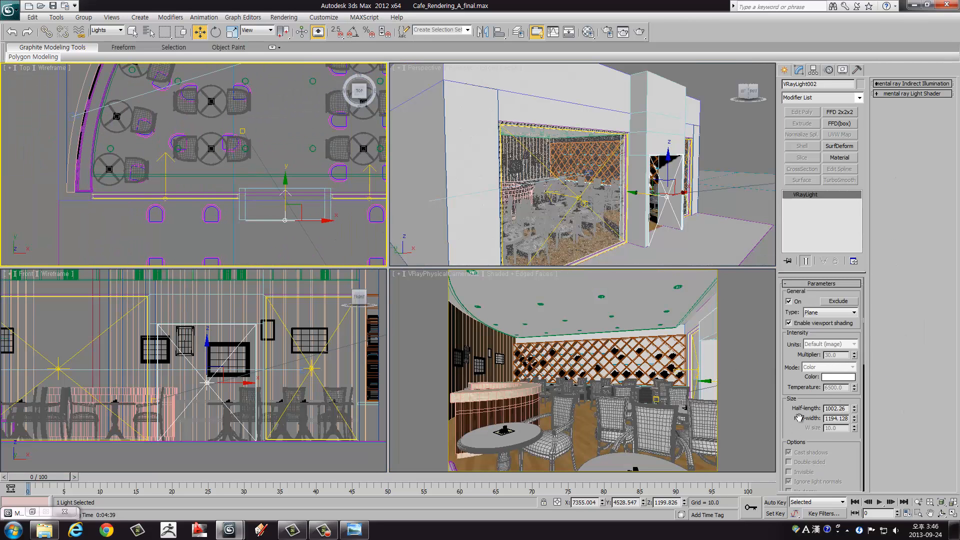
scroll(801, 420, down, 4)
scroll(830, 428, down, 3)
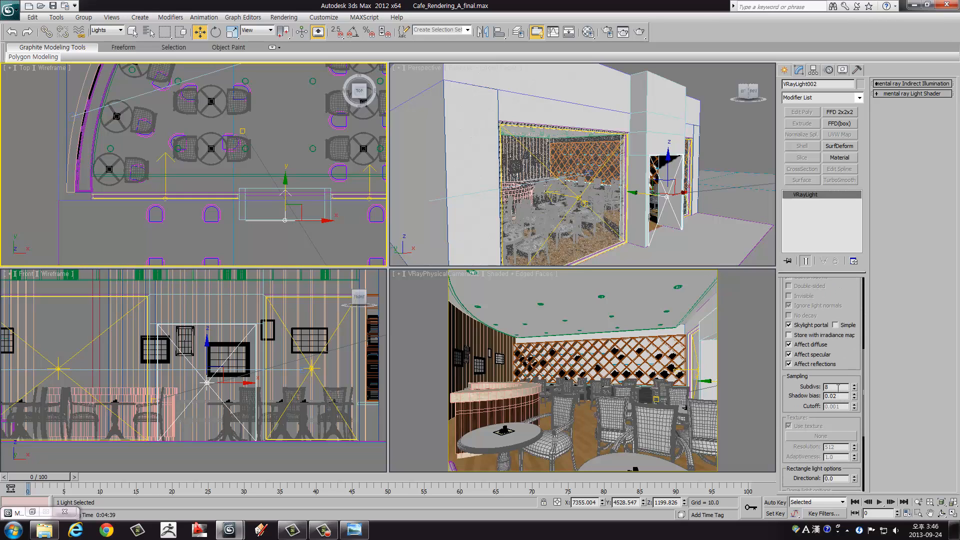
text(24)
Step: Set the sampling Subdivs of the large storefront window's plane light to 24, and enlarge the camera view to the full viewport area
click(166, 165)
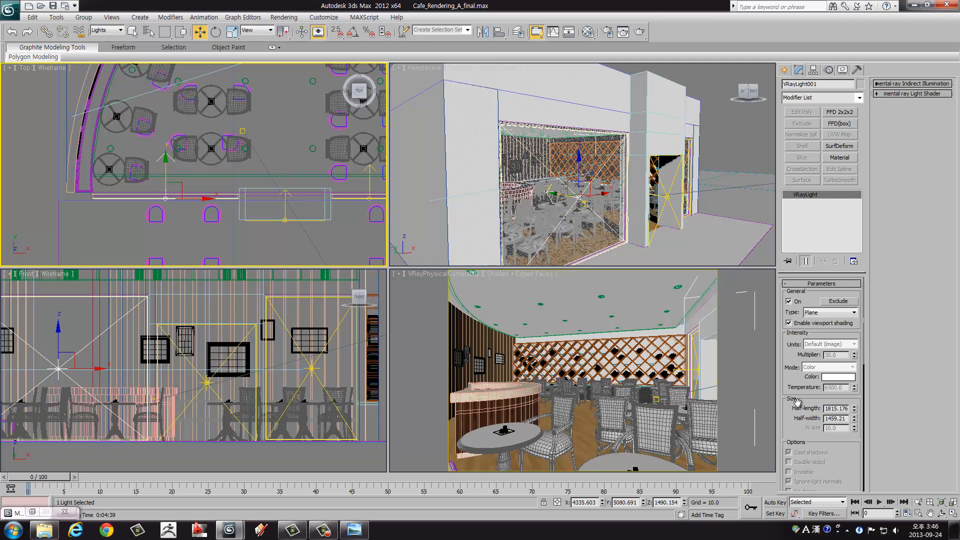
scroll(840, 425, down, 3)
text(2)
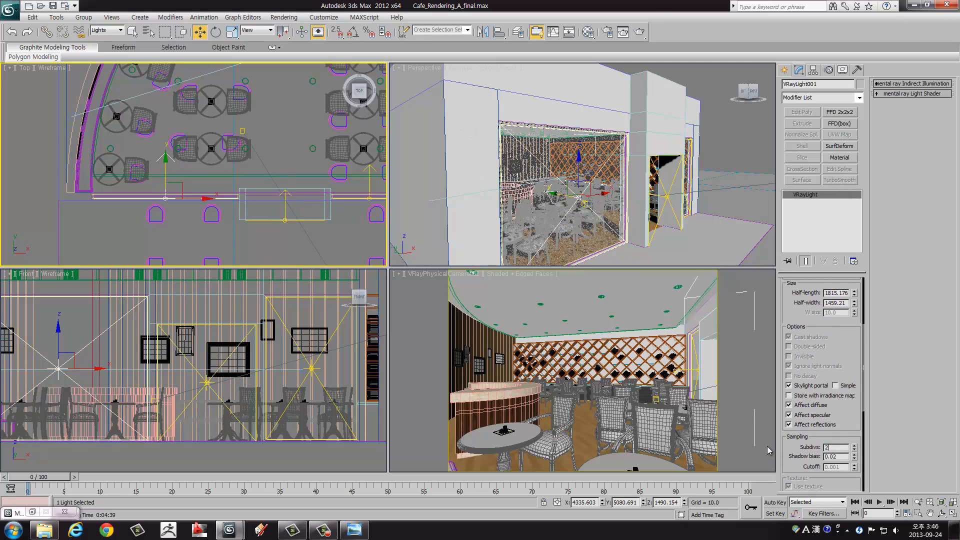
text(4)
key(Return)
right_click(769, 450)
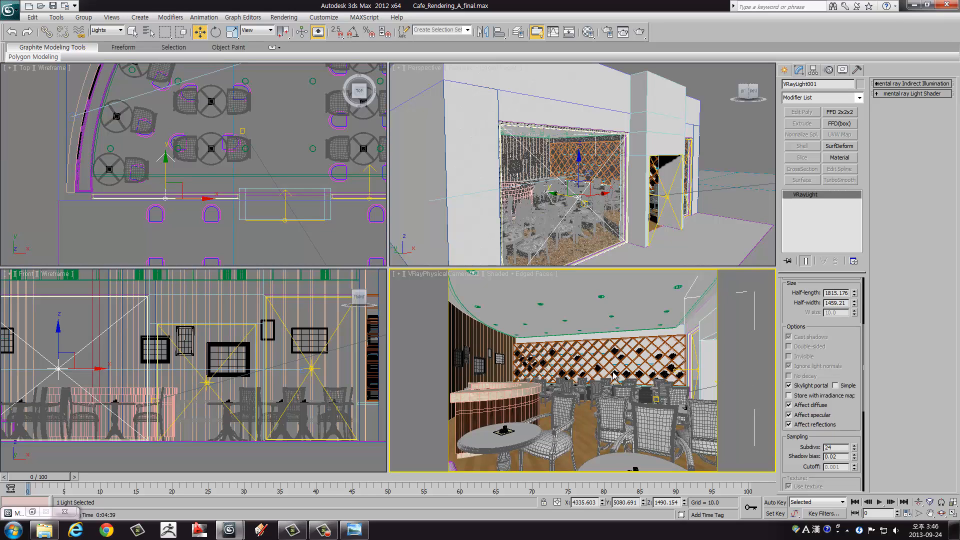
key(alt+w)
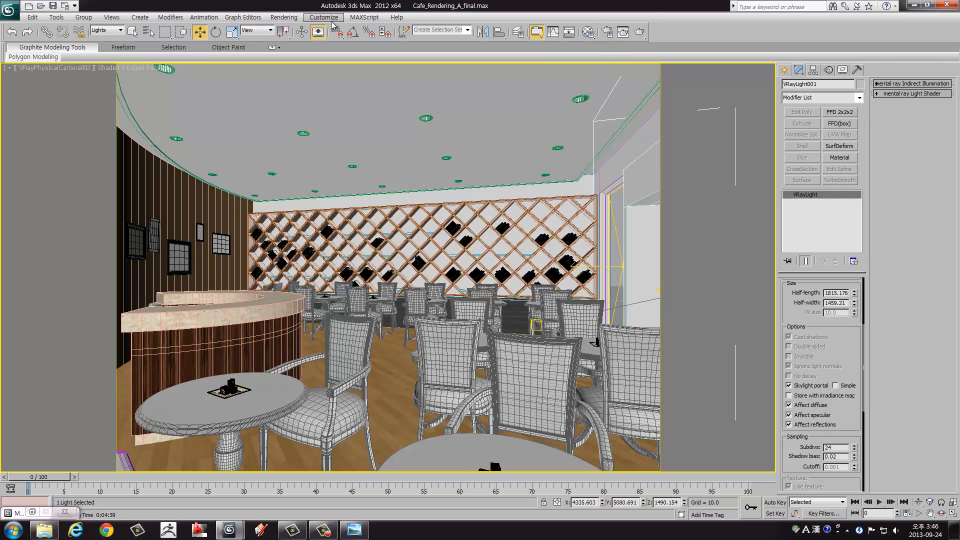
Step: Open Render Setup, close the Material Editor, and bring up the V-Ray frame buffer with the last render
click(284, 18)
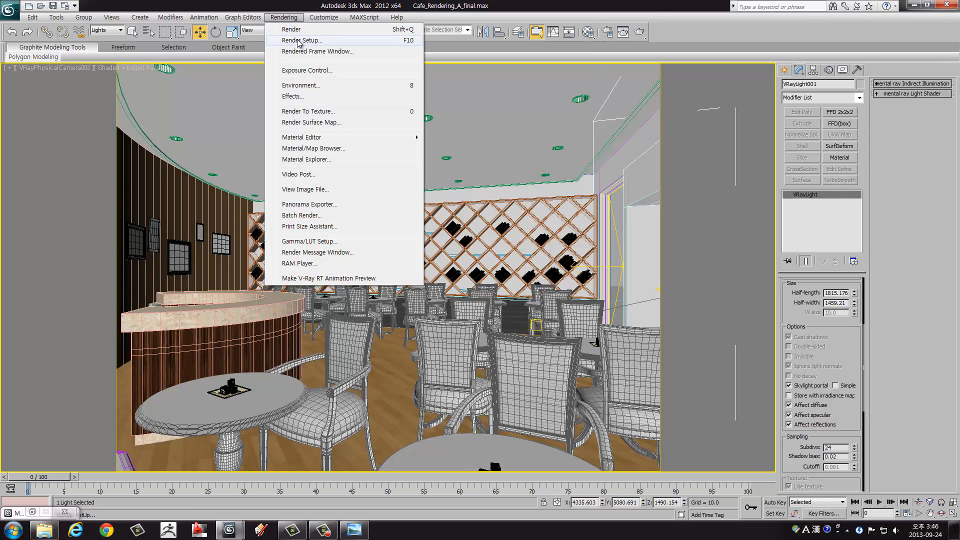
click(300, 41)
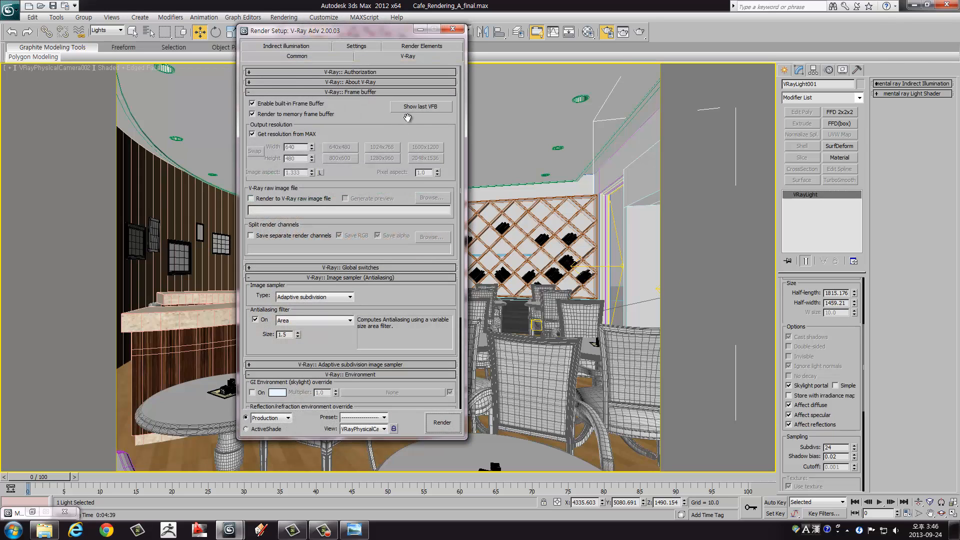
click(420, 110)
double_click(19, 514)
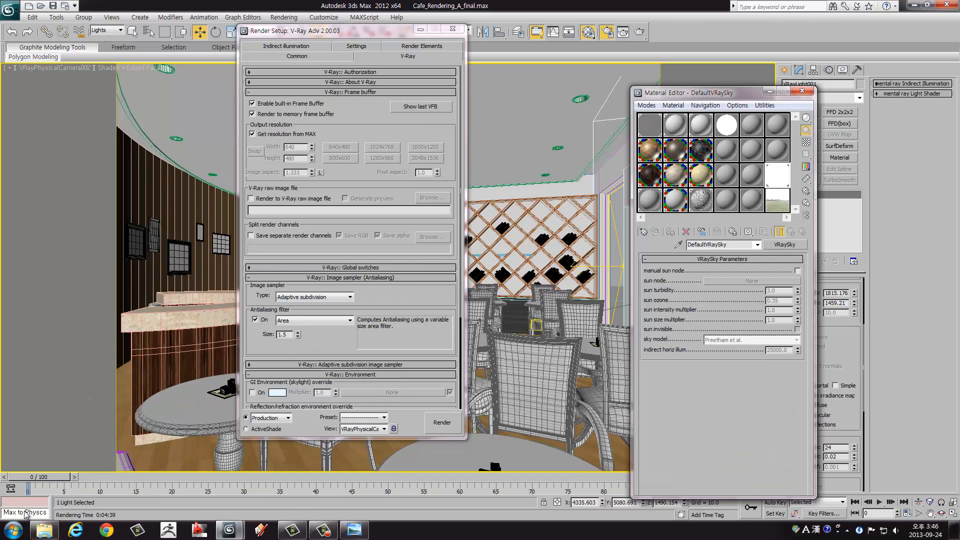
click(803, 91)
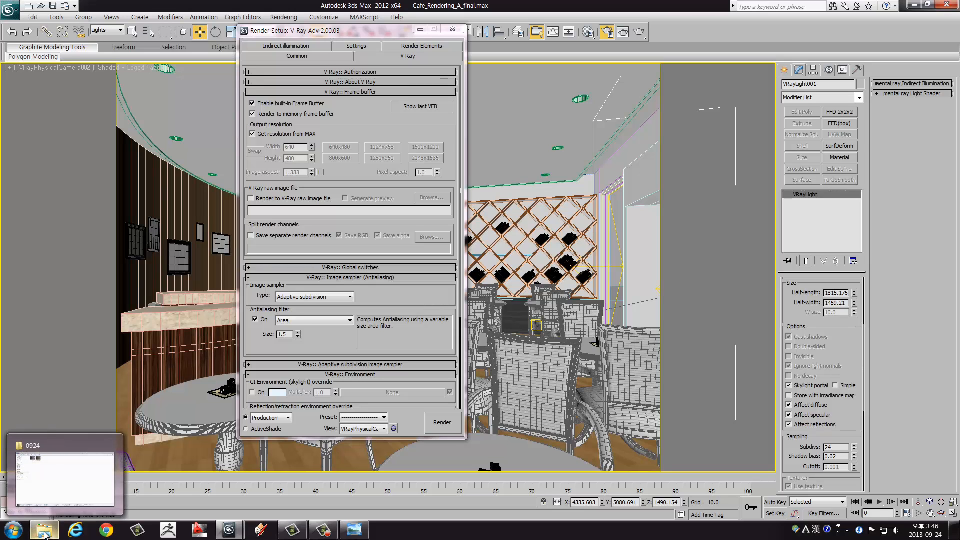
mouse_move(244, 536)
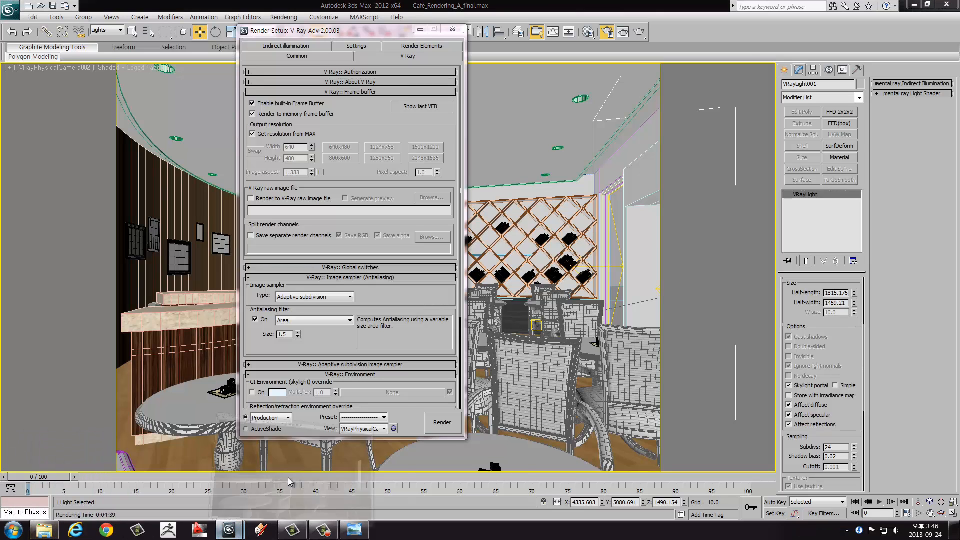
click(273, 475)
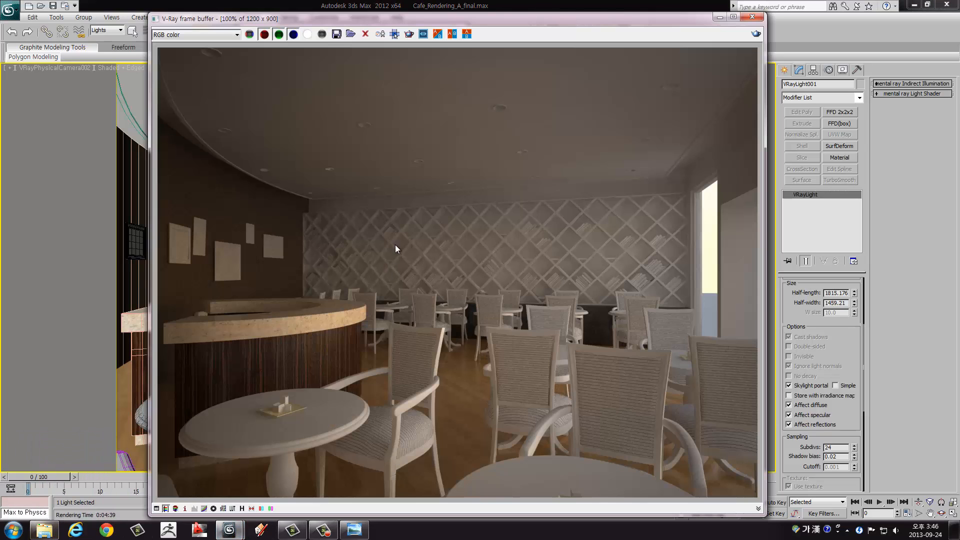
Step: Save the frame buffer image as a JPEG named Vraysky003 in the 0924 folder, accepting the default JPEG settings
click(336, 34)
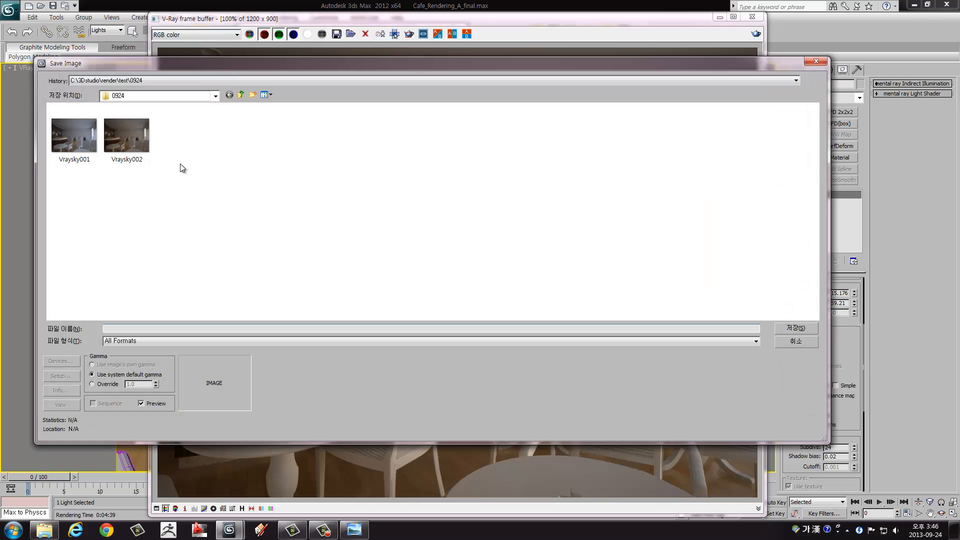
click(143, 161)
click(137, 328)
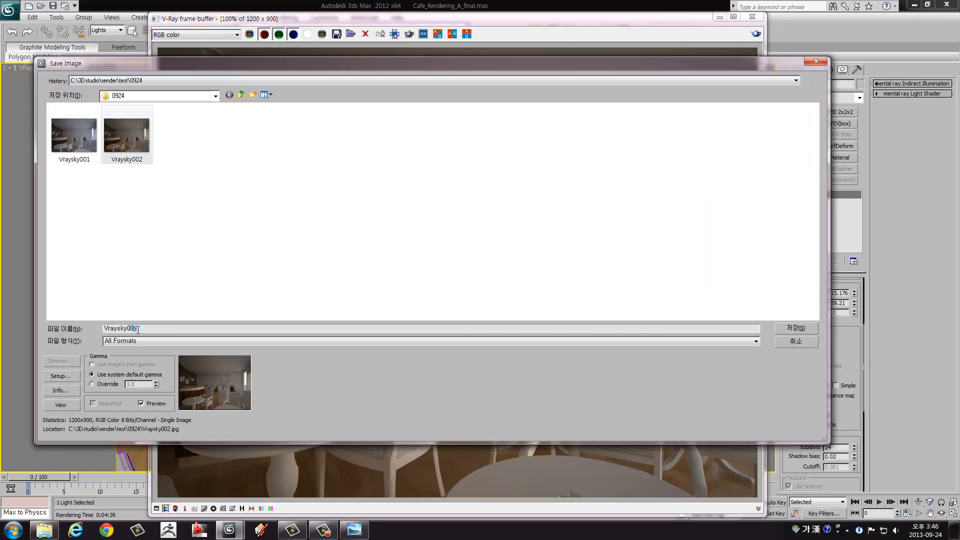
text(3)
click(134, 341)
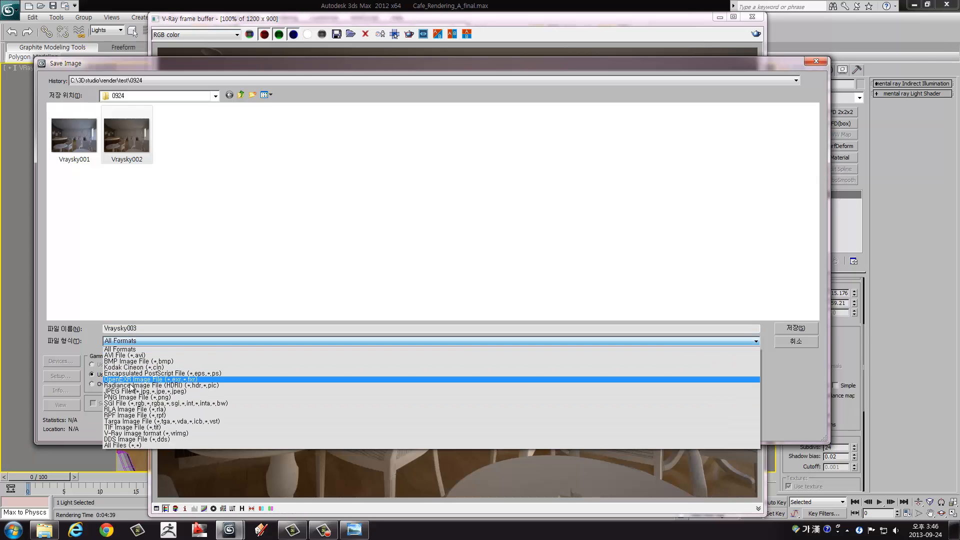
click(133, 391)
click(785, 330)
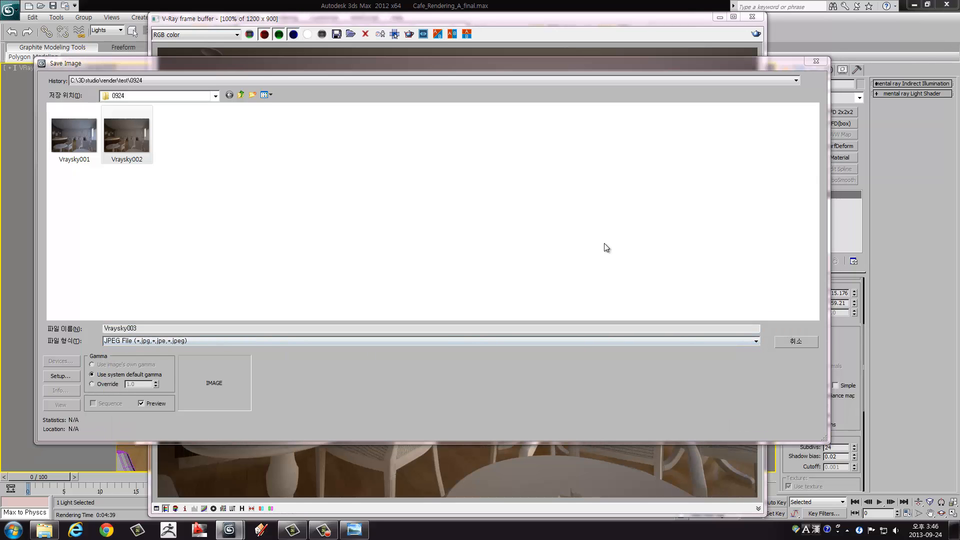
click(403, 309)
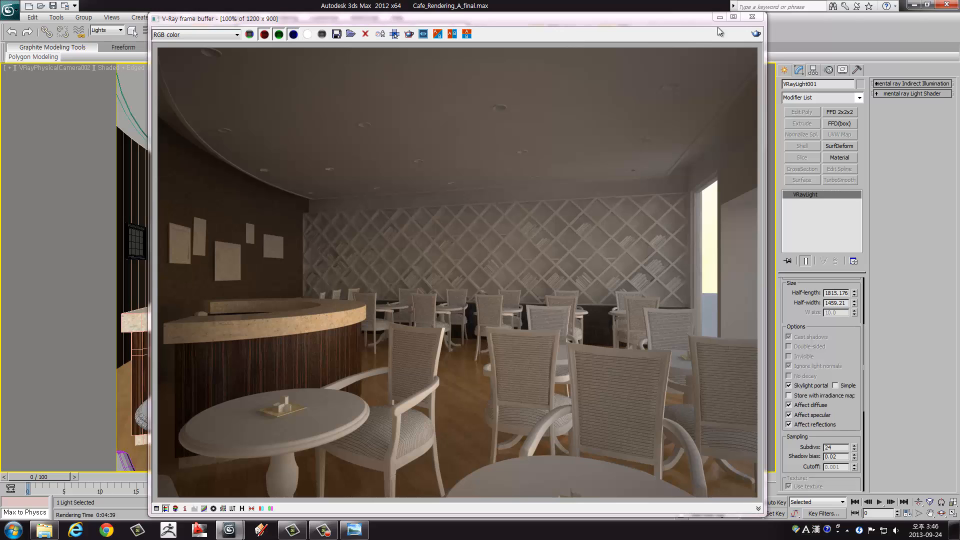
Step: Close the frame buffer and Render Setup, and run a new production render of the camera view
click(757, 18)
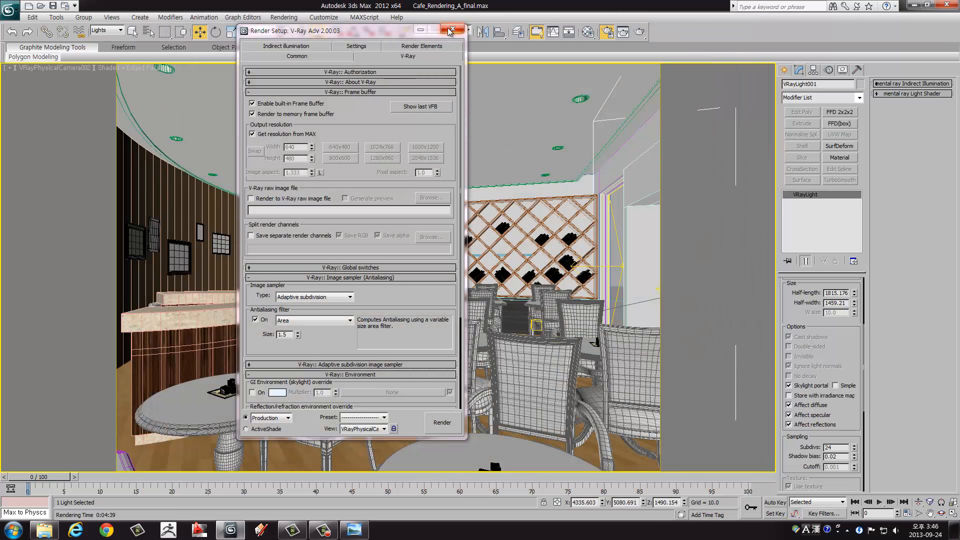
click(452, 30)
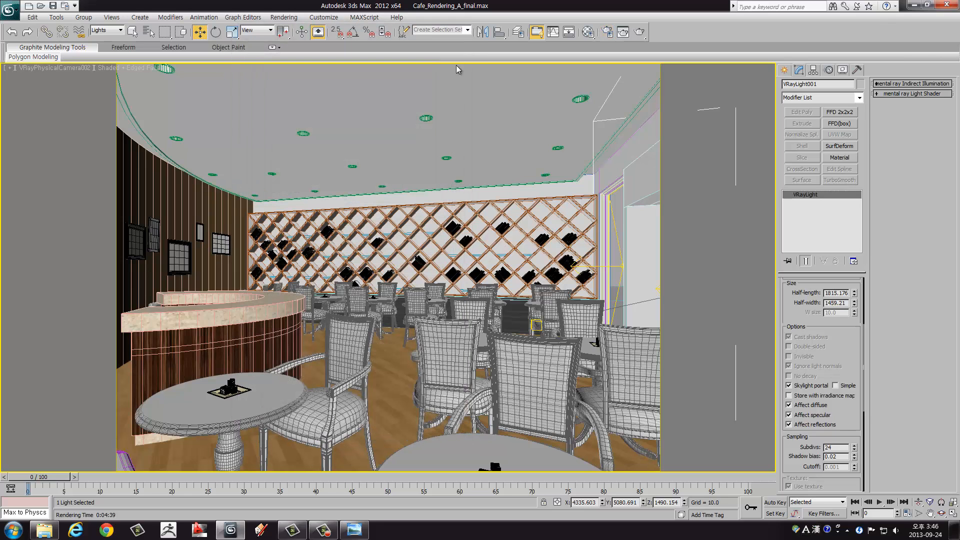
click(639, 32)
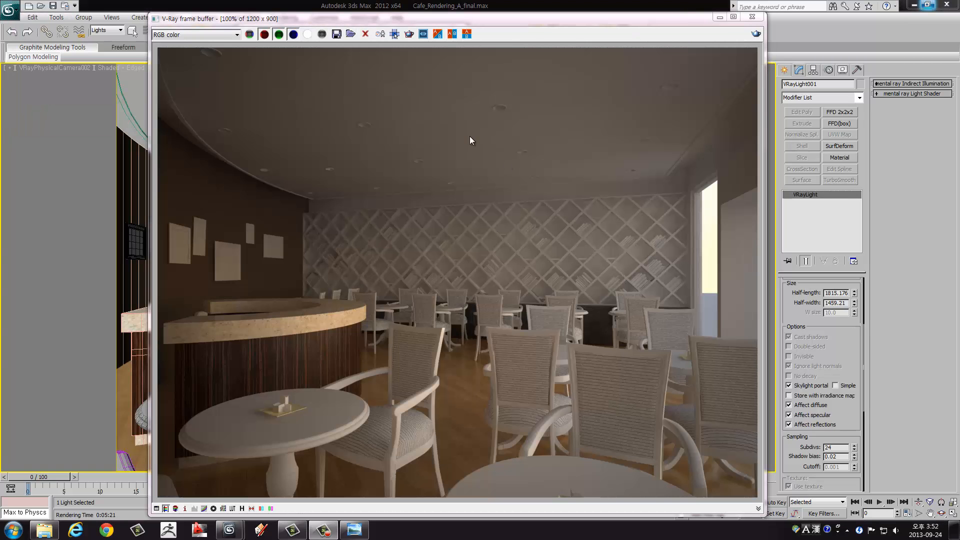
Step: Examine the finished render's noise up close around the picture frames and lattice wall, and compare it at full image view
drag(413, 19, 360, 16)
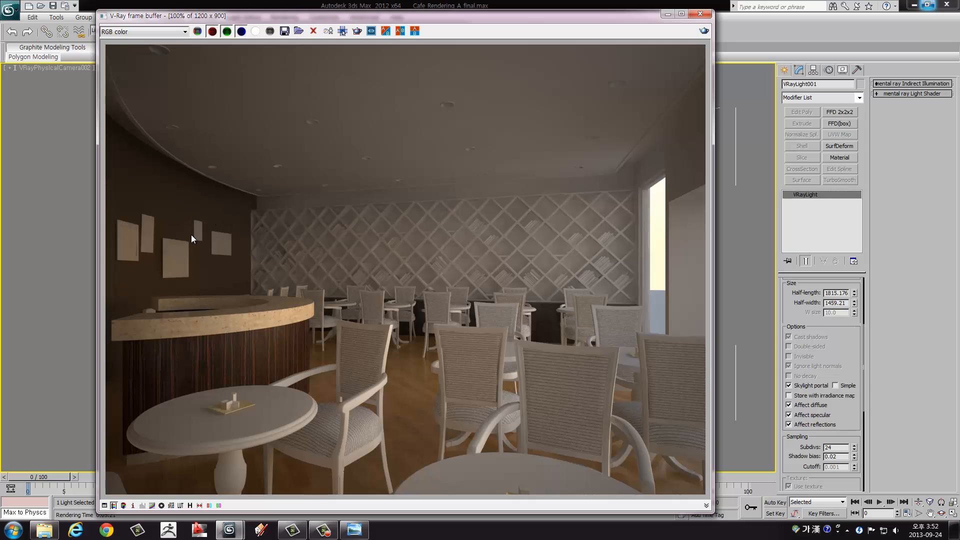
scroll(191, 235, up, 2)
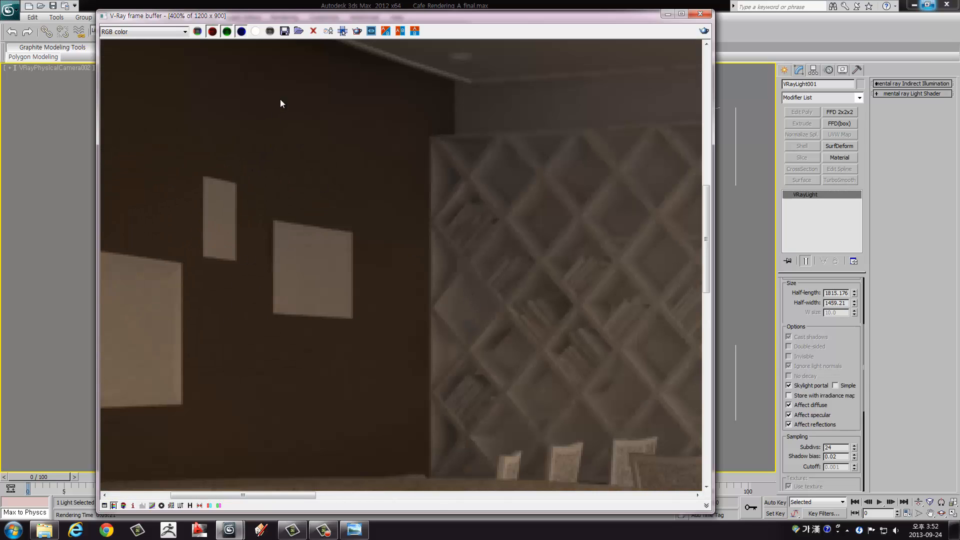
scroll(281, 104, down, 3)
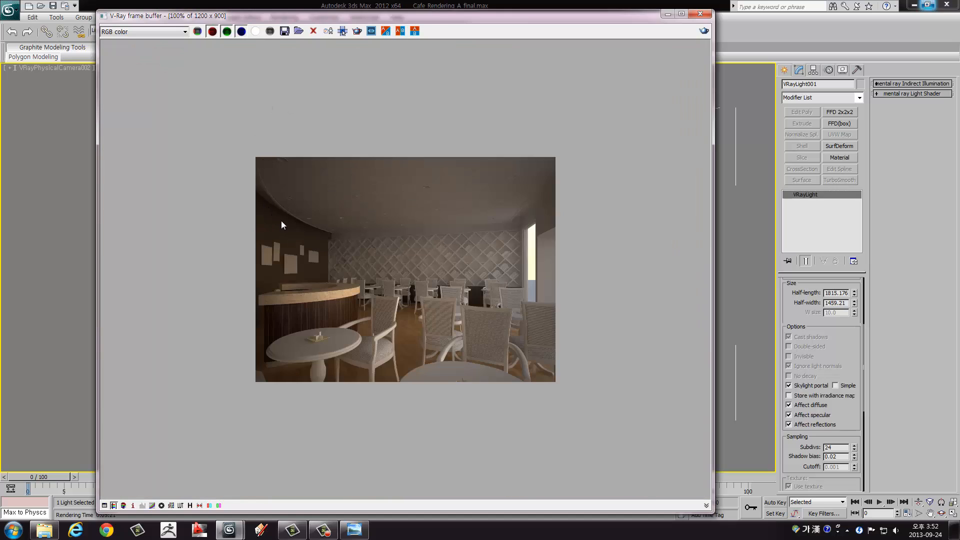
scroll(281, 221, up, 1)
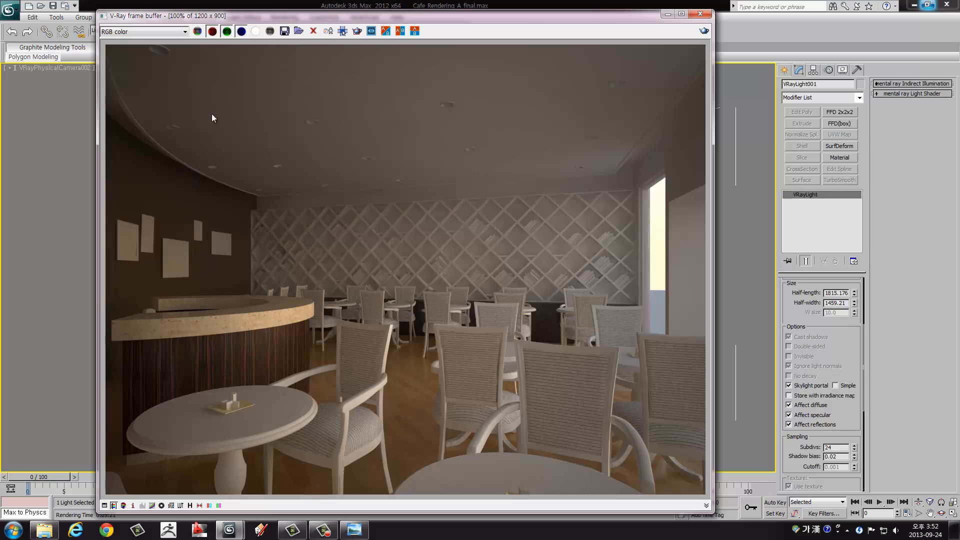
drag(256, 18, 260, 15)
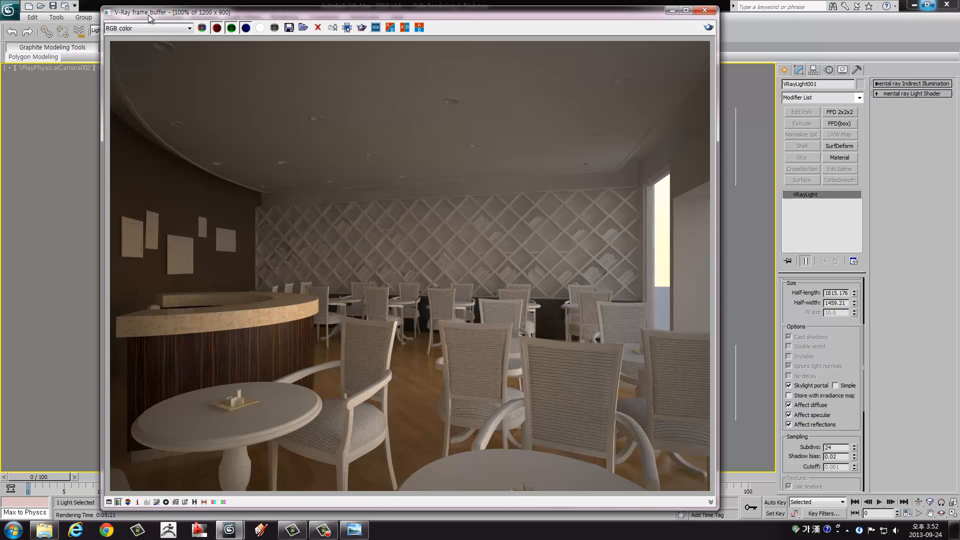
drag(150, 16, 142, 17)
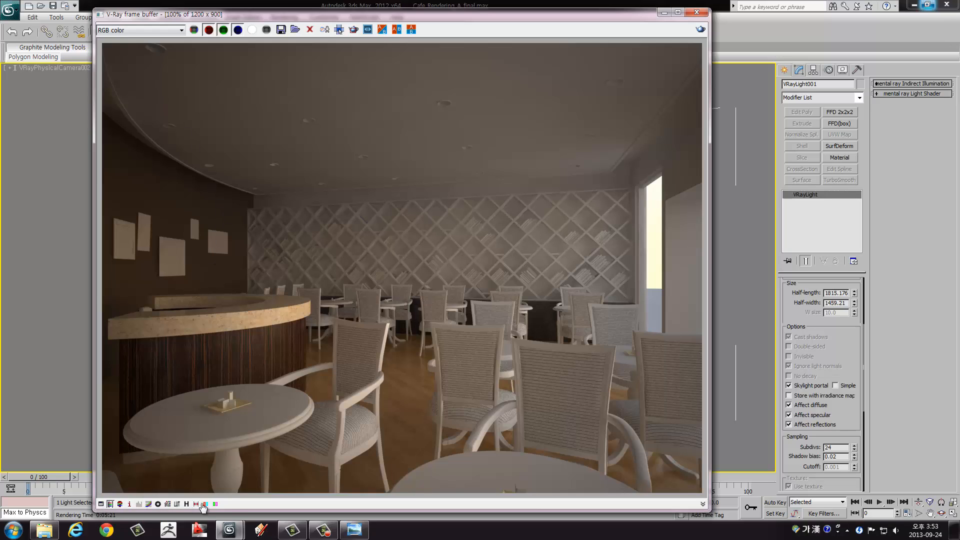
Step: Show the frame buffer's Color corrections window, enable the colour level correction, and place the window beside the render
click(101, 507)
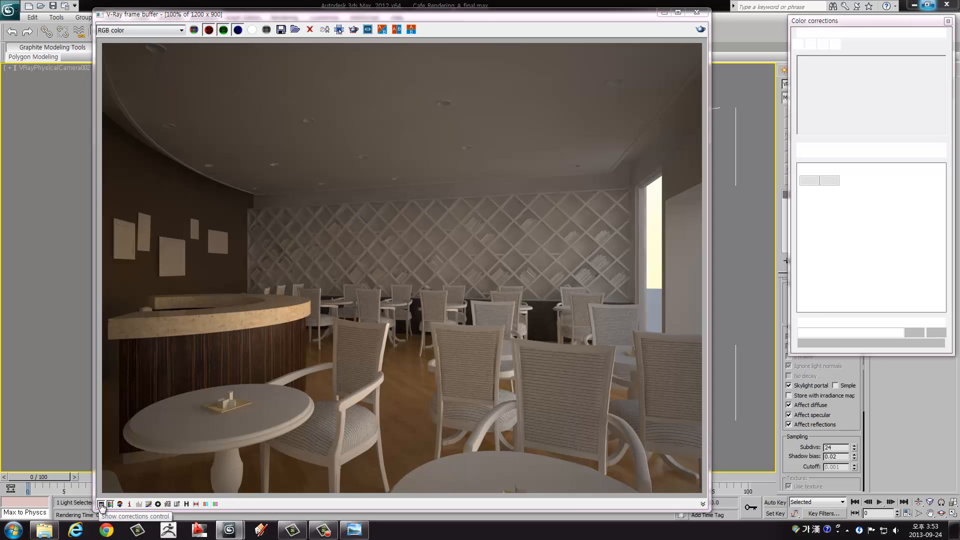
drag(853, 27, 651, 48)
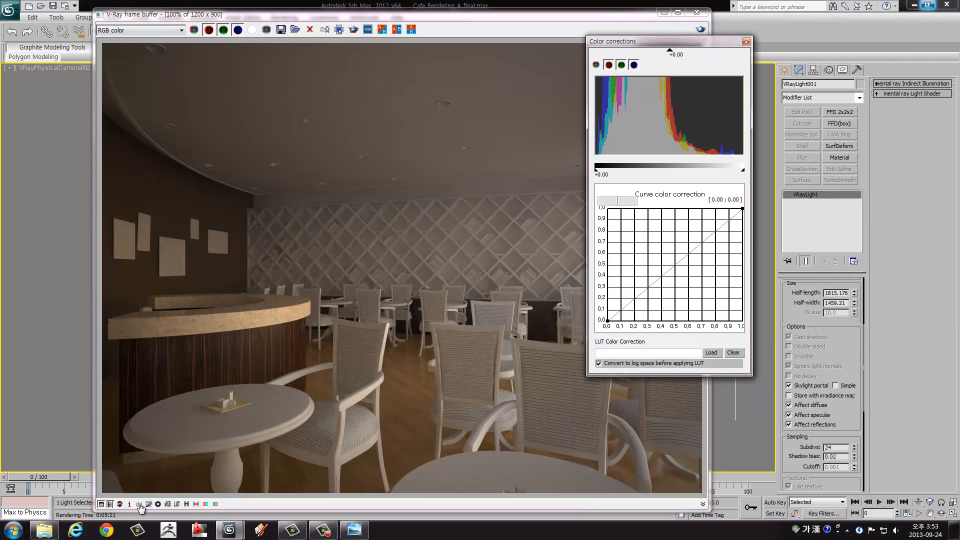
click(140, 508)
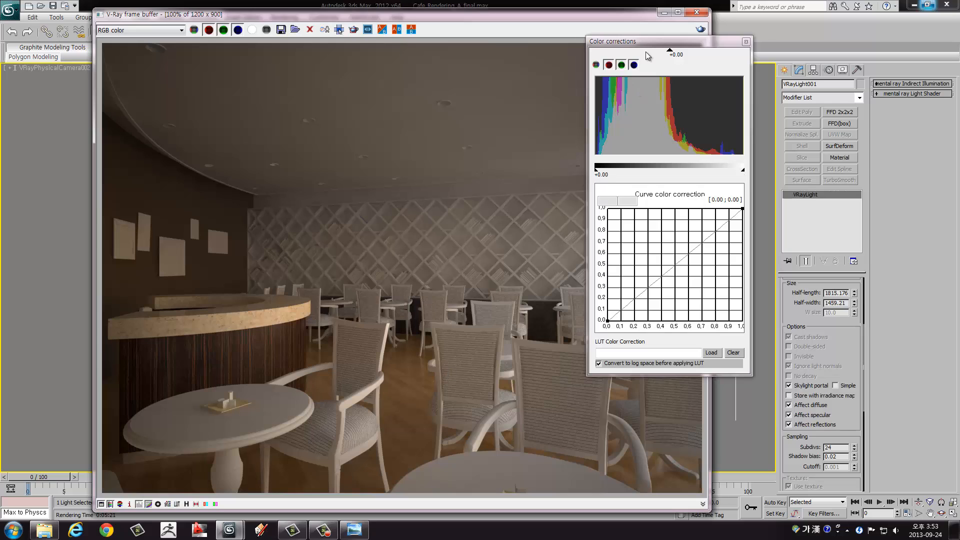
drag(652, 44, 777, 50)
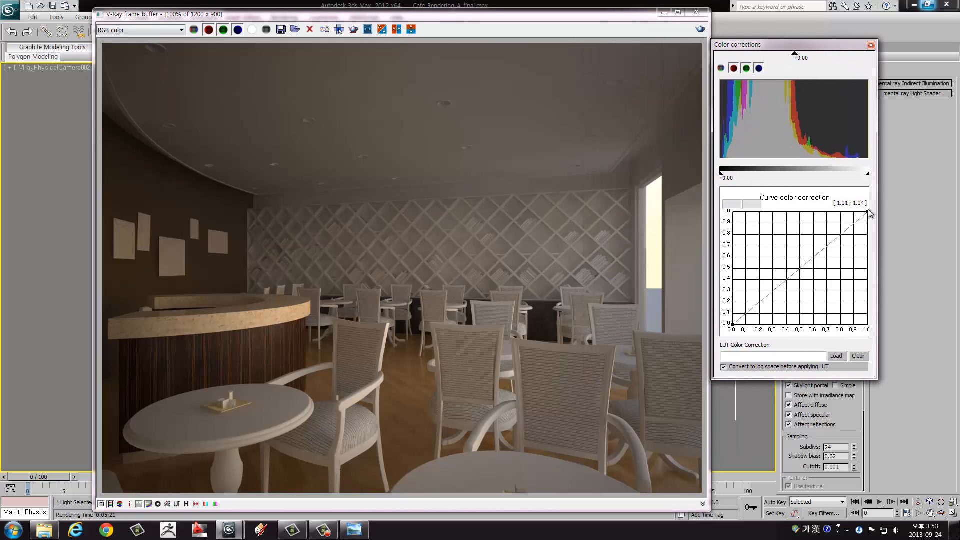
Step: Brighten the render with the correction curve, pulling the black point's handle to about 0.2, 0.43 and the white point's handle to about 0.63, 0.88
click(733, 324)
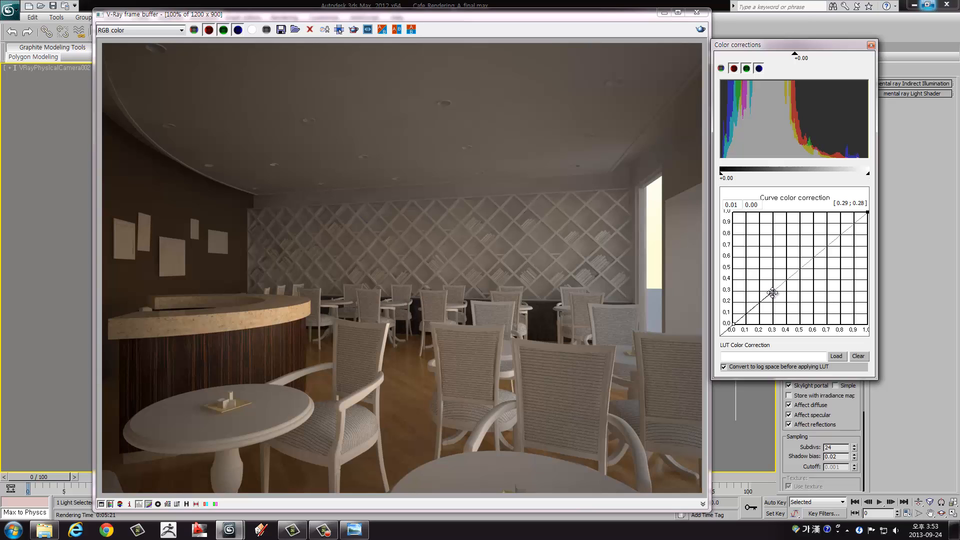
drag(773, 293, 759, 277)
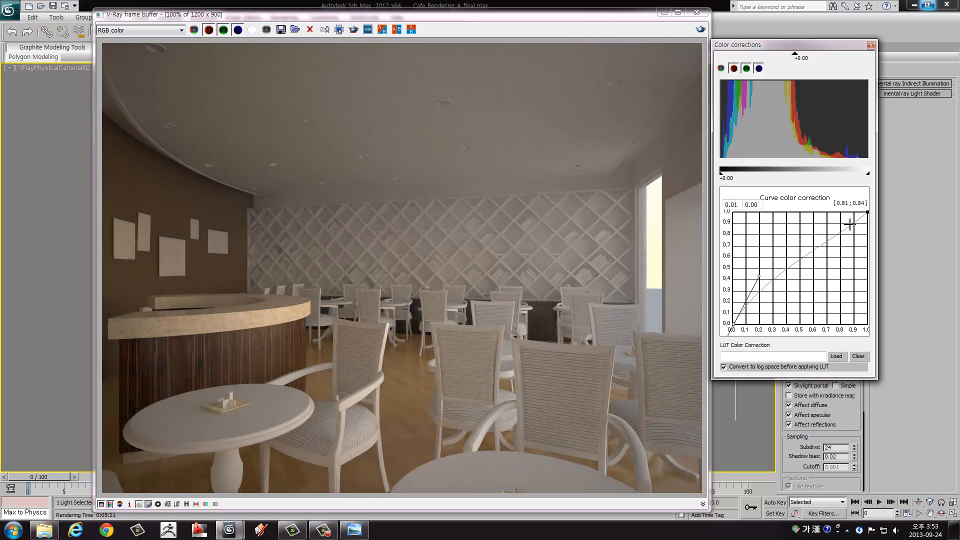
click(868, 213)
drag(830, 244, 817, 228)
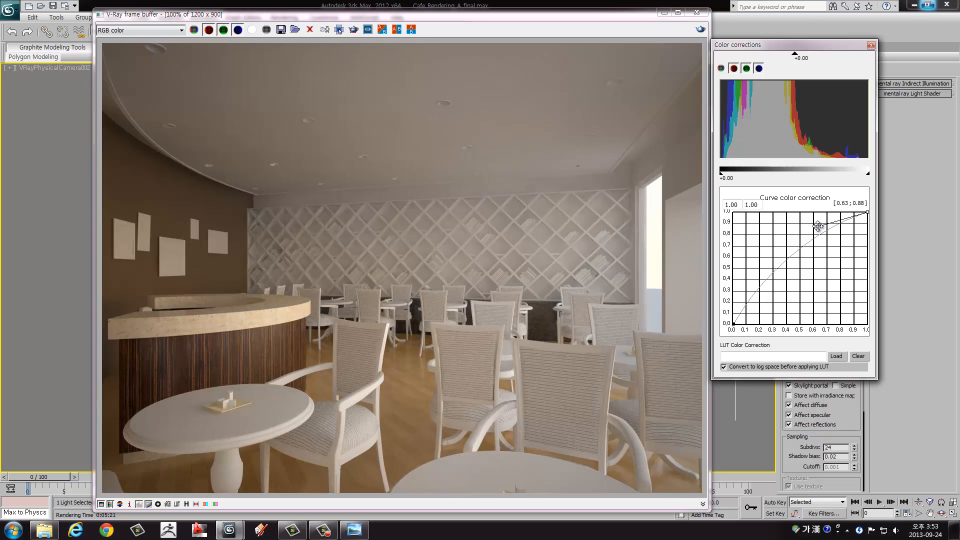
drag(734, 323, 759, 274)
Step: Move the frame buffer clear of the Color corrections window and raise the black level of the histogram to 0.03
drag(599, 17, 578, 15)
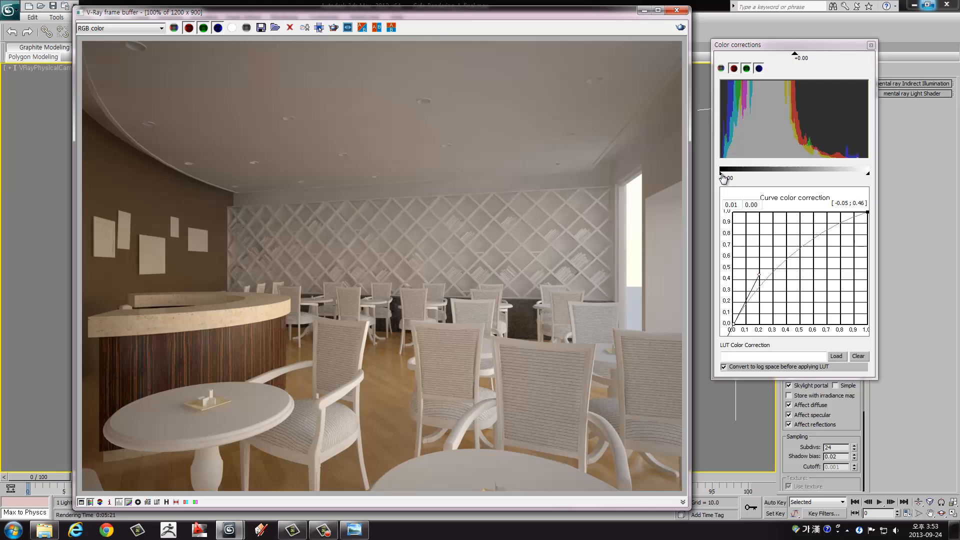
drag(724, 179, 727, 180)
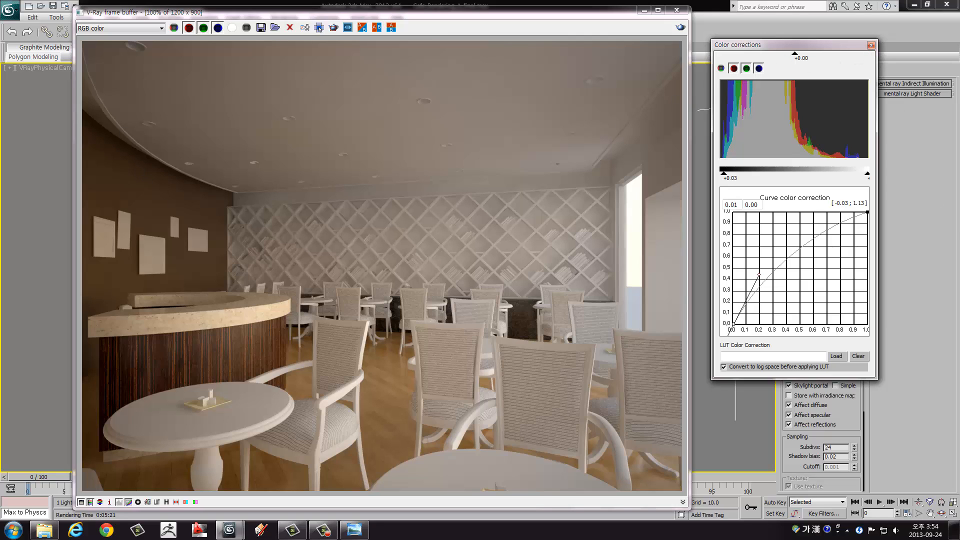
Step: Close the Color corrections window and review the last V-Ray frame buffer image recalled from the render settings
click(872, 45)
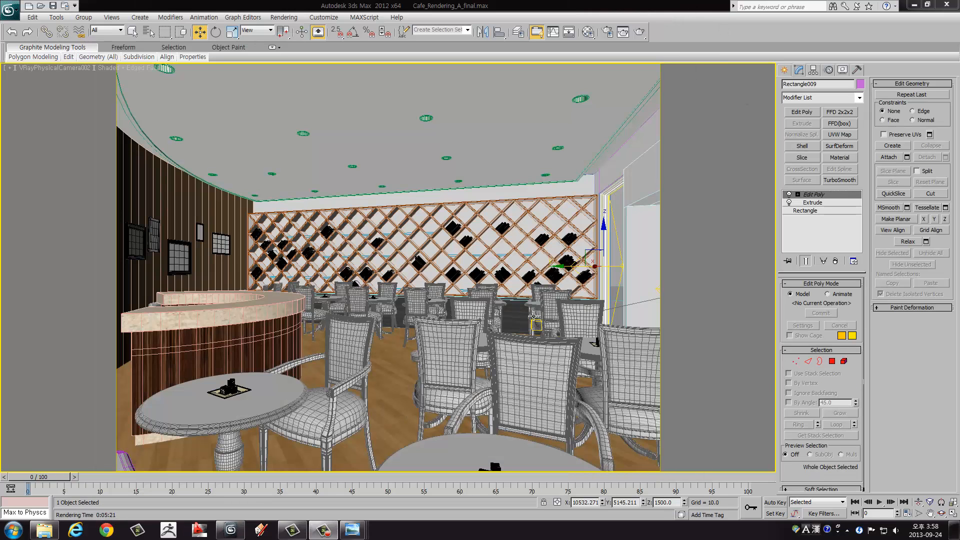
click(273, 208)
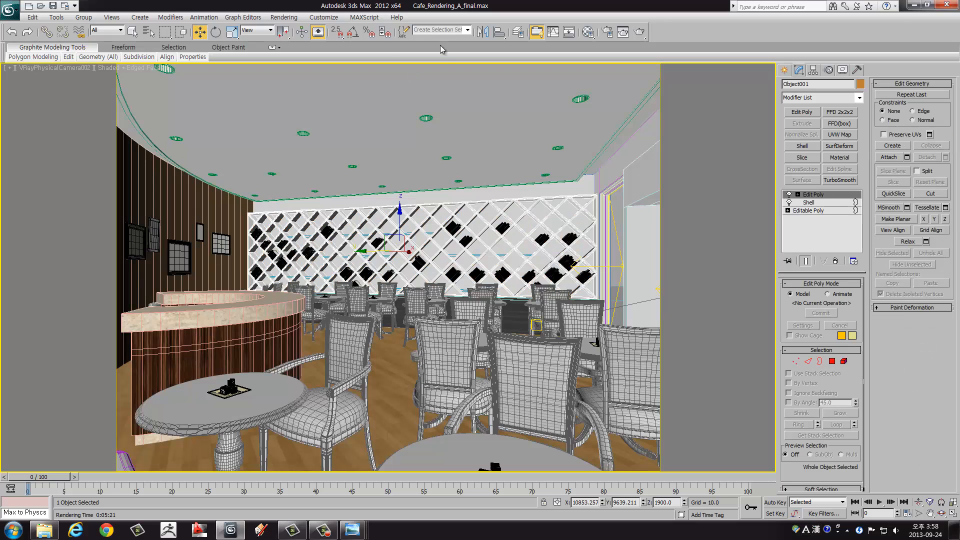
click(282, 18)
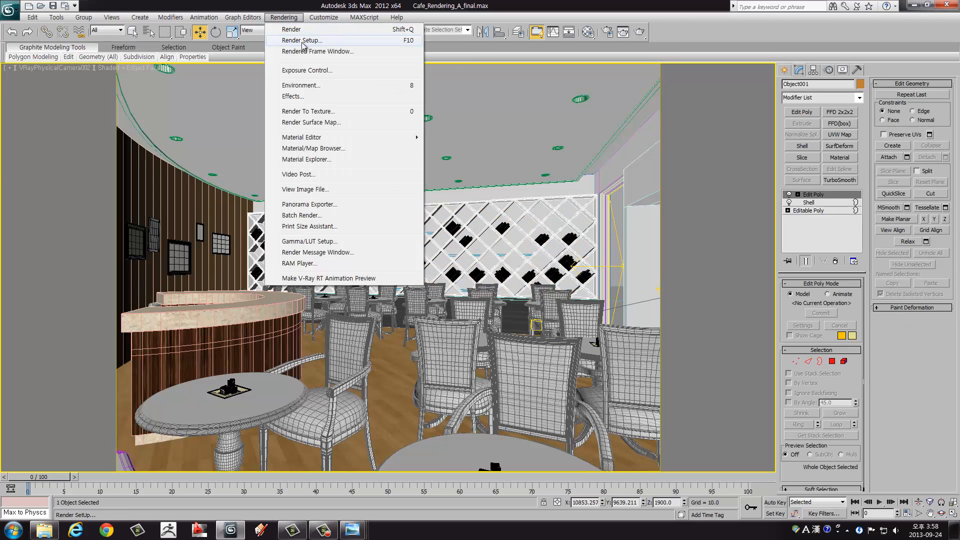
click(302, 41)
click(425, 108)
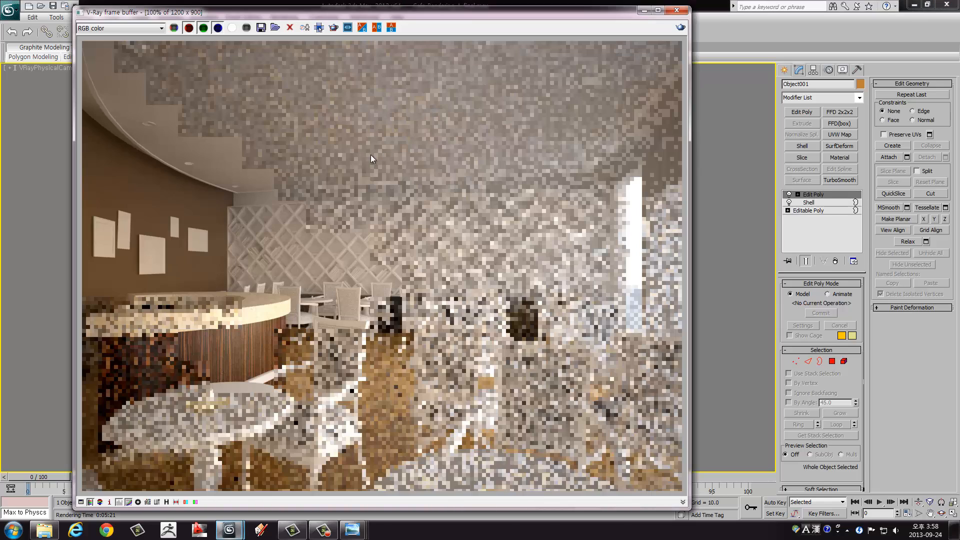
click(677, 10)
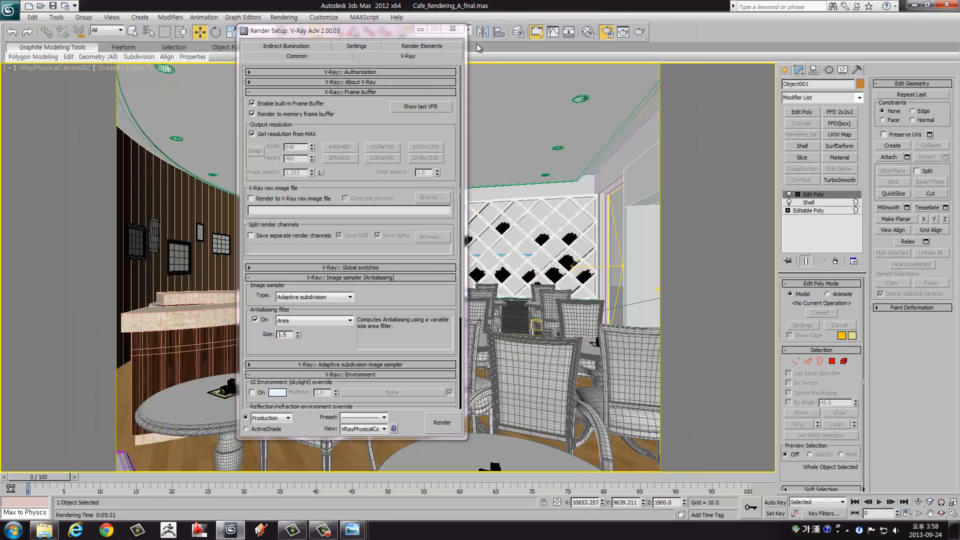
click(457, 29)
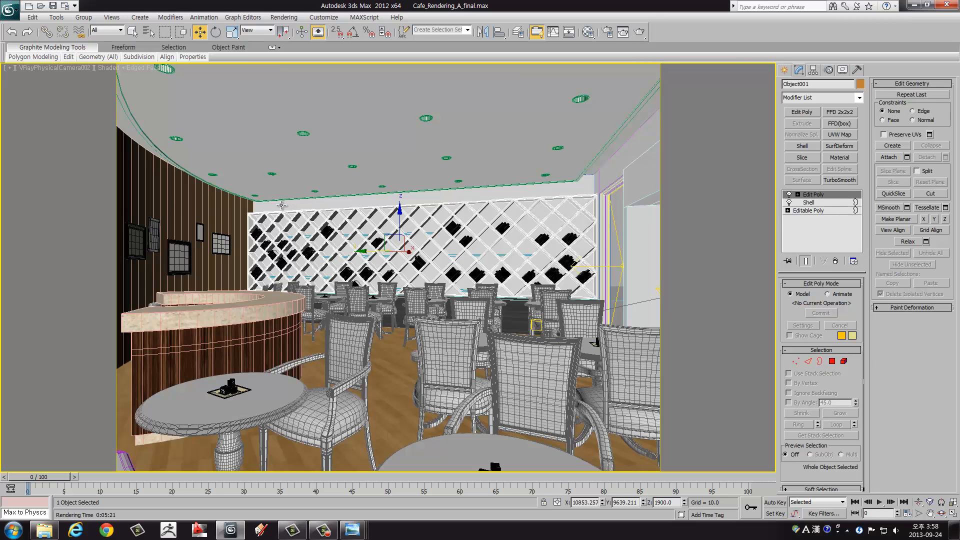
Step: Examine the café's storefront openings and their portal lights from outside in the maximized perspective view
key(alt+w)
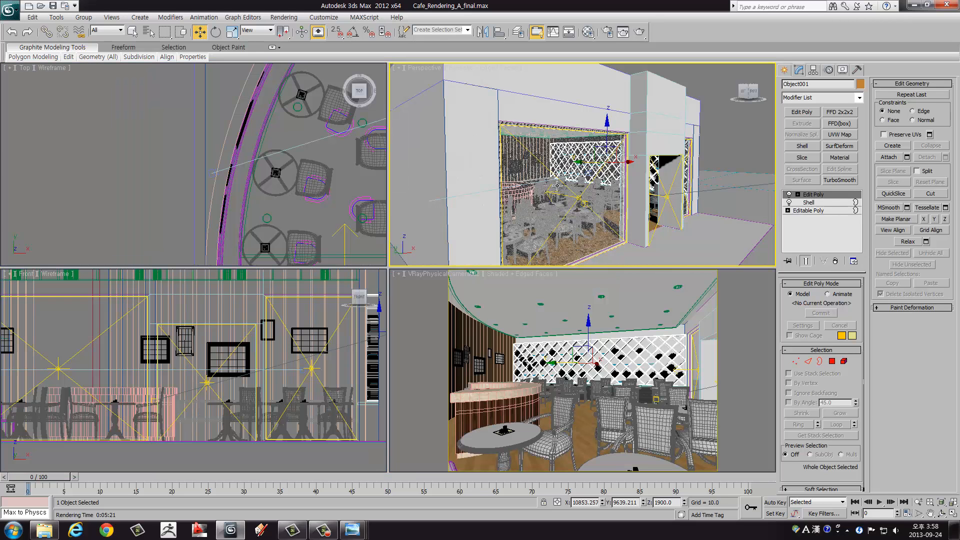
alt+middle_drag(529, 151, 520, 155)
key(alt+w)
middle_drag(240, 280, 325, 207)
alt+middle_drag(326, 241, 323, 181)
alt+middle_drag(229, 155, 470, 225)
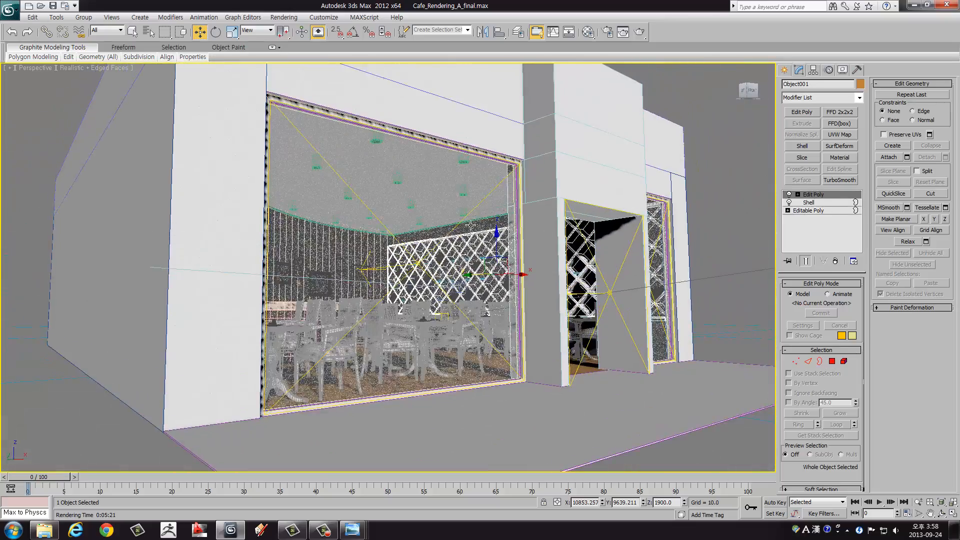
key(alt+w)
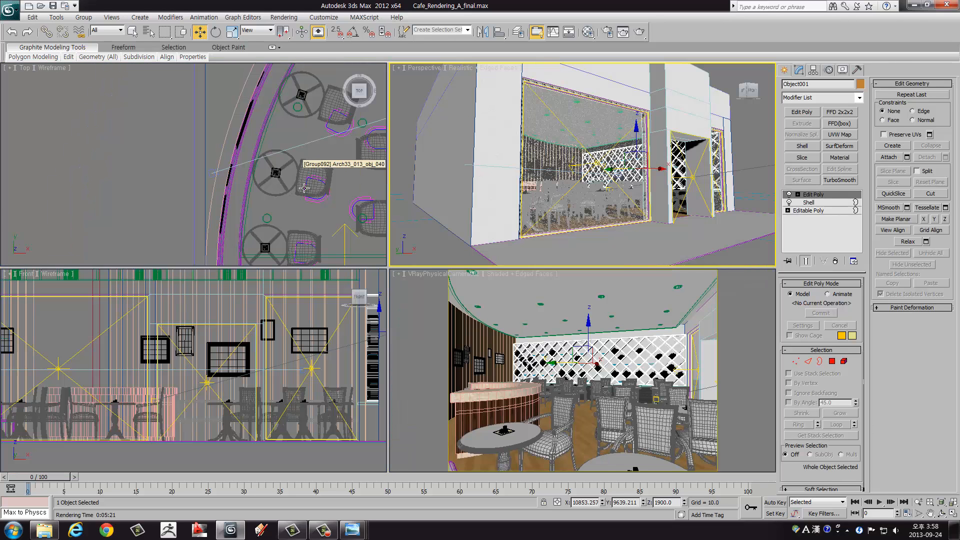
Step: Select the VRayPhysicalCamera in the top view and try a shutter speed of 100
right_click(234, 190)
click(211, 172)
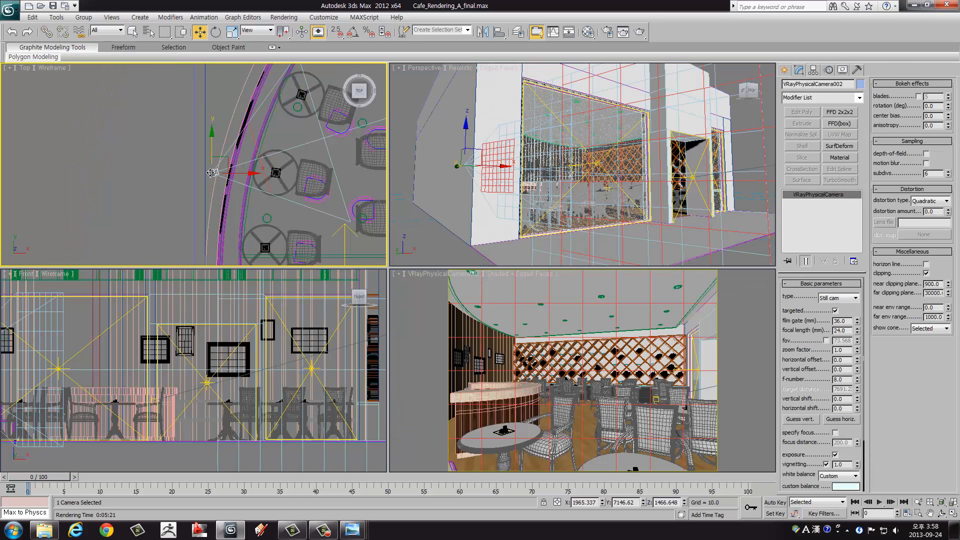
scroll(196, 177, up, 5)
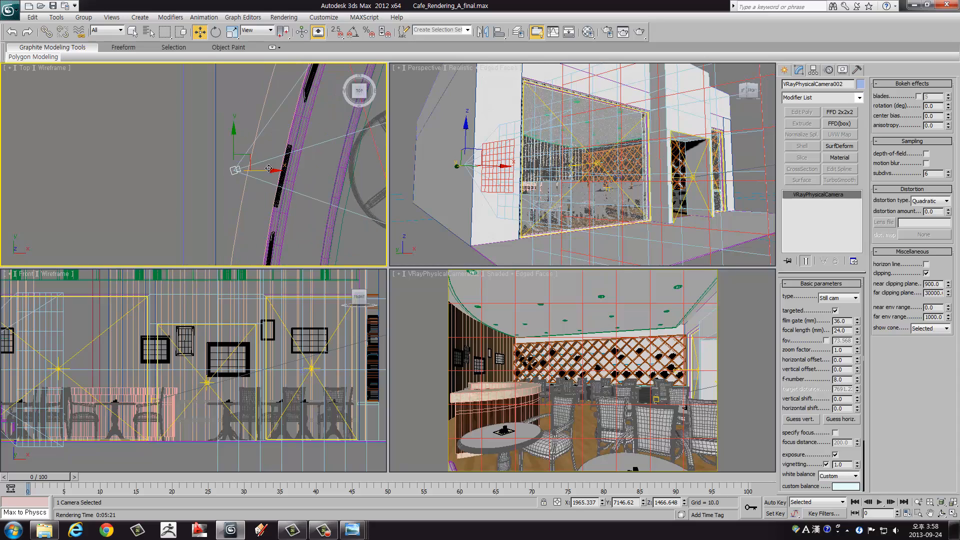
scroll(797, 361, down, 5)
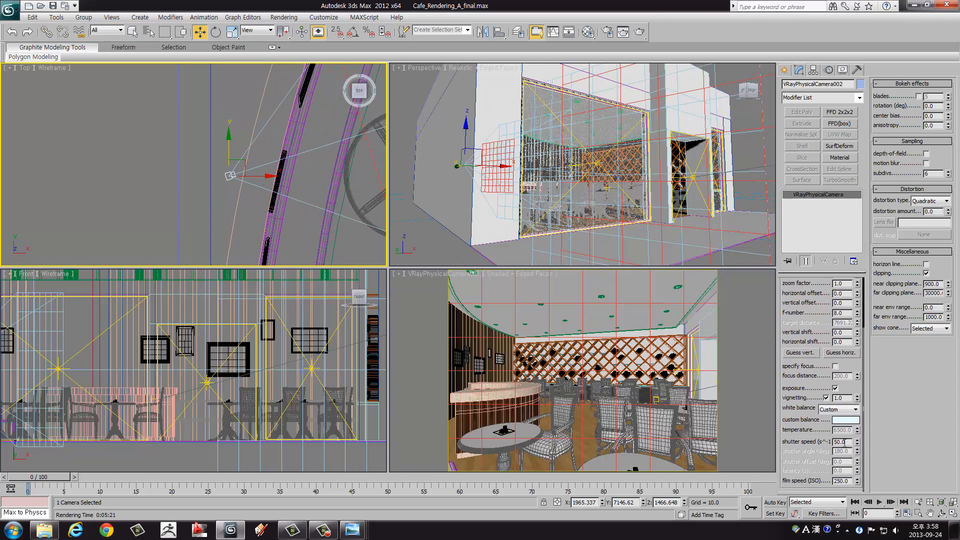
drag(845, 442, 813, 443)
text(100)
key(Return)
drag(832, 444, 818, 444)
Step: Restrict the camera view's rendering to a region and move the region rectangle over the bar counter and picture wall
right_click(564, 368)
key(alt+w)
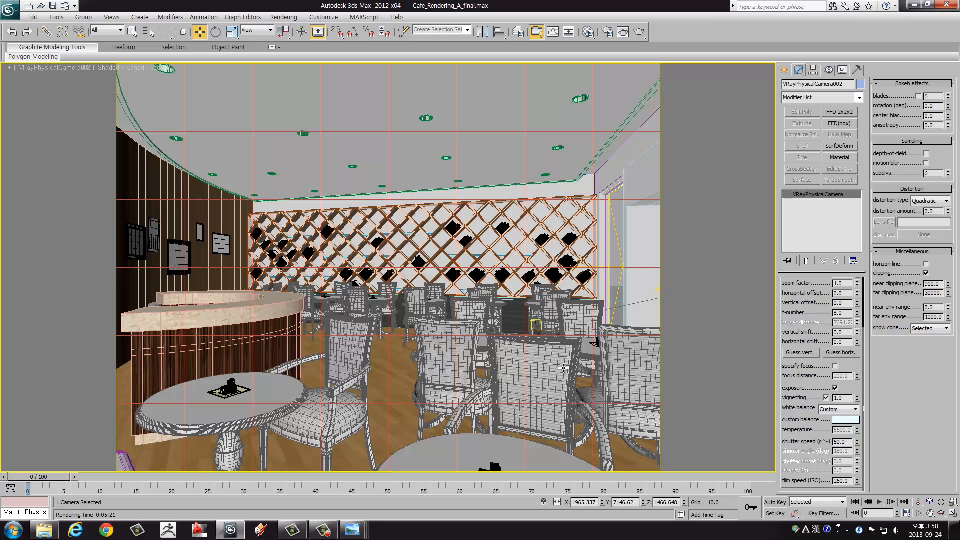
click(623, 36)
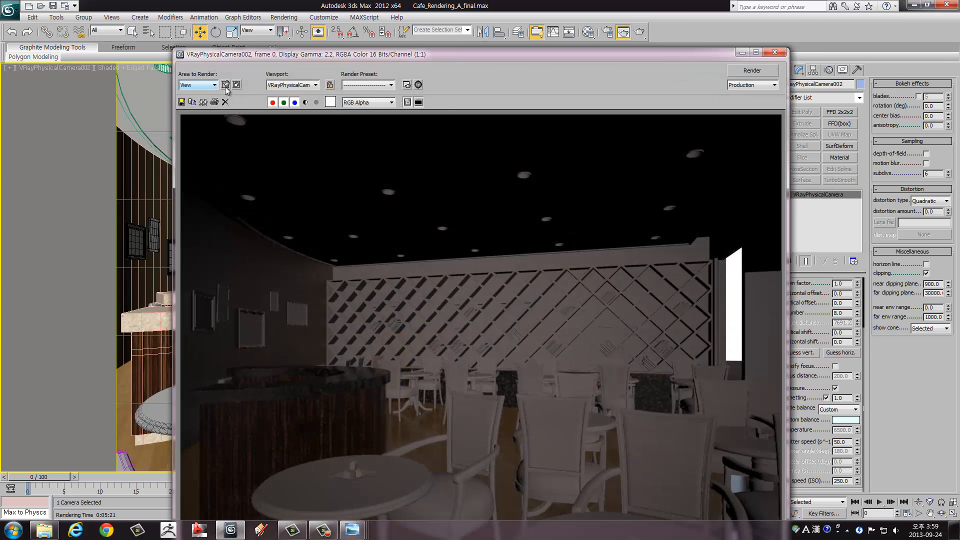
click(226, 85)
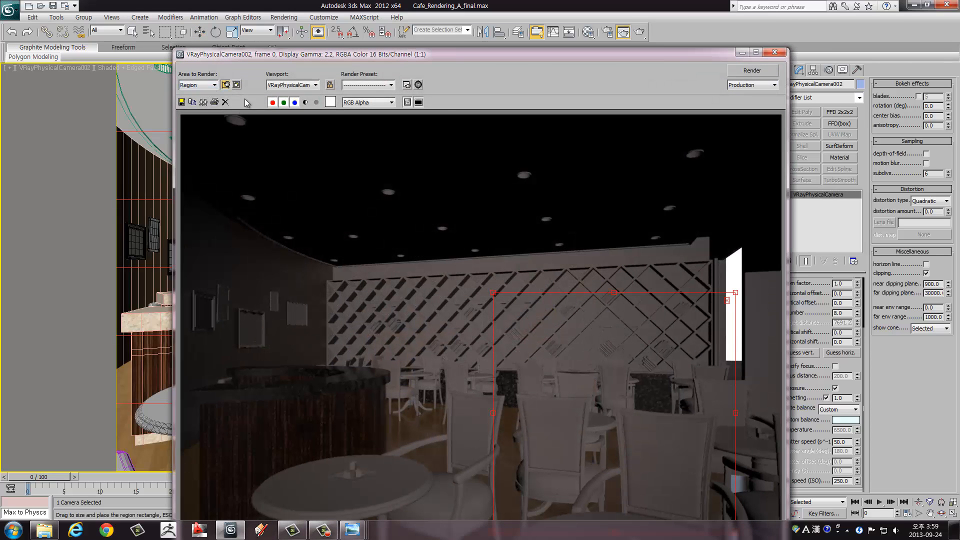
click(775, 52)
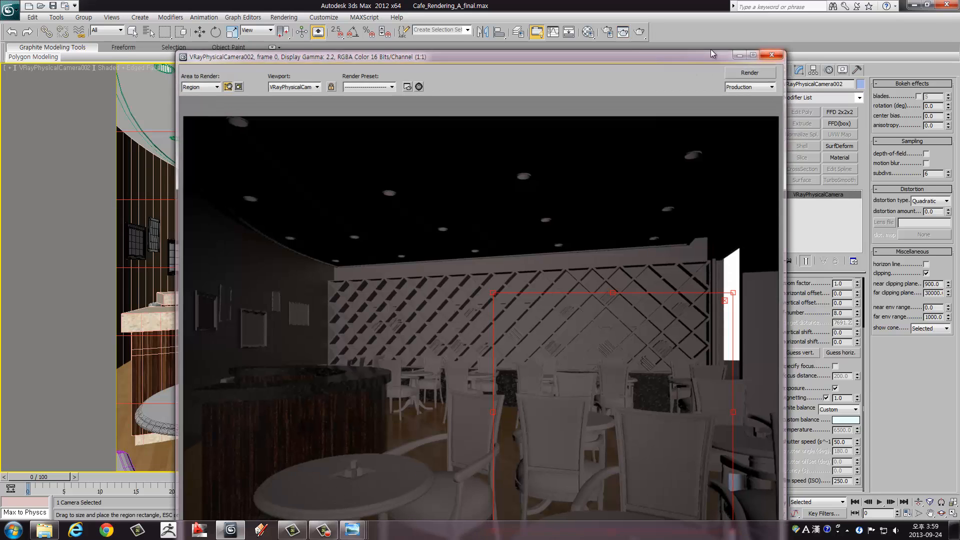
click(624, 33)
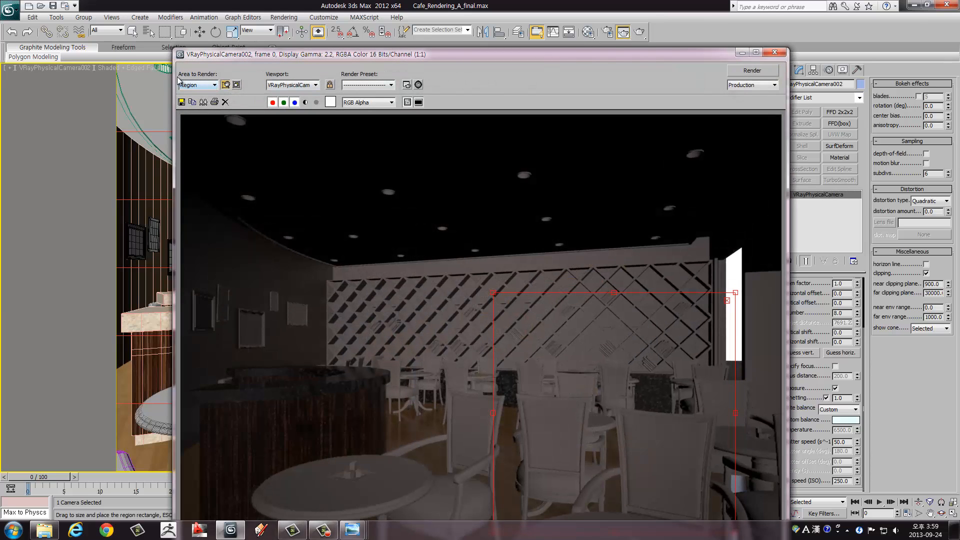
drag(304, 55, 472, 38)
click(394, 67)
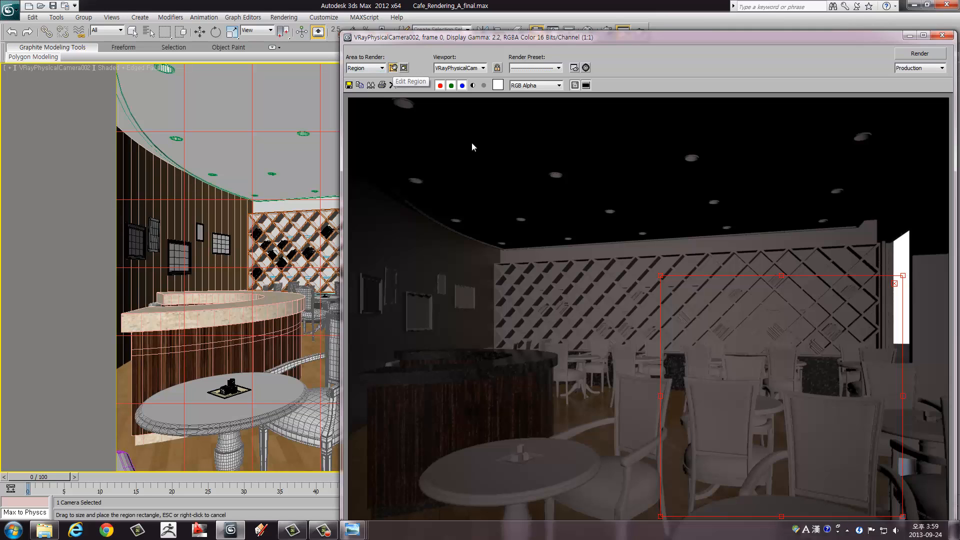
drag(761, 335, 508, 256)
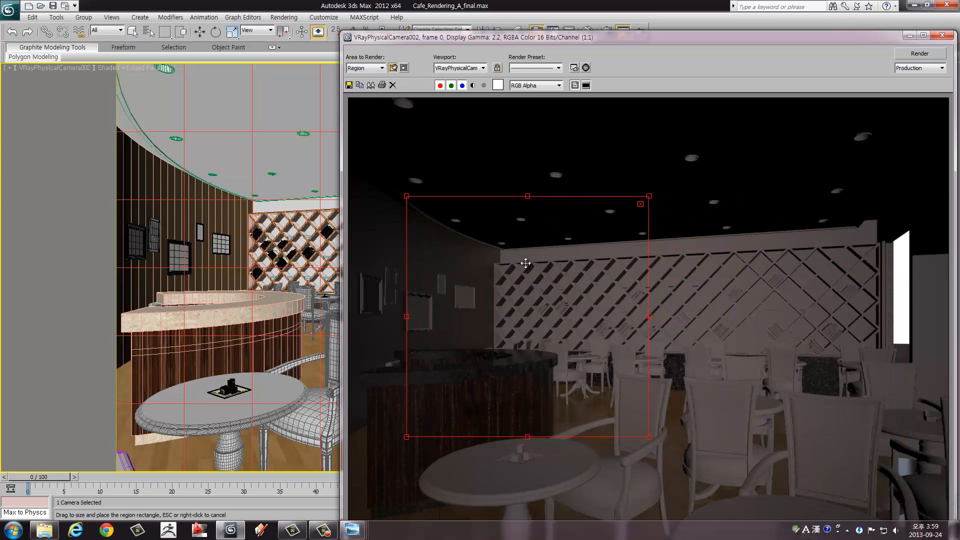
Step: Fit the render region around the picture wall and bar counter in the camera viewport and render it
click(911, 35)
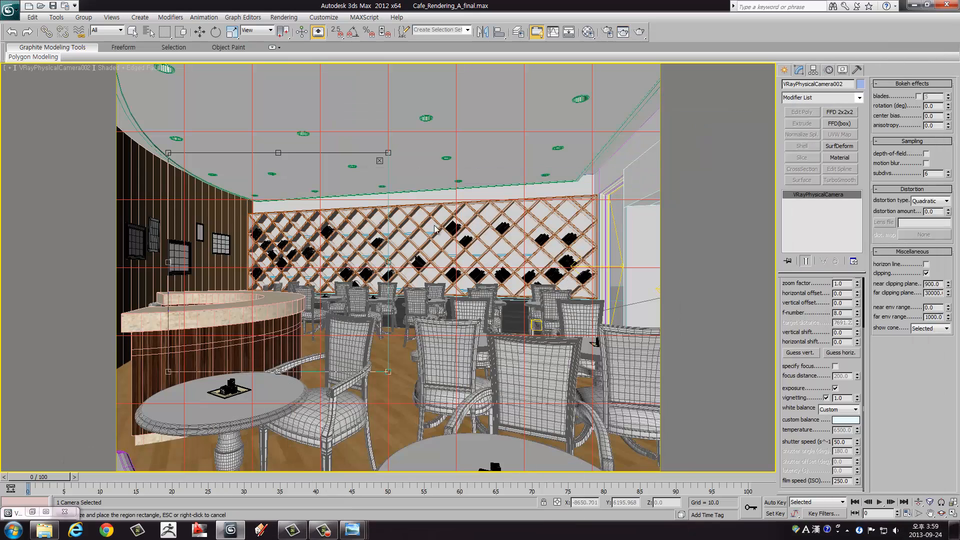
drag(318, 168, 272, 138)
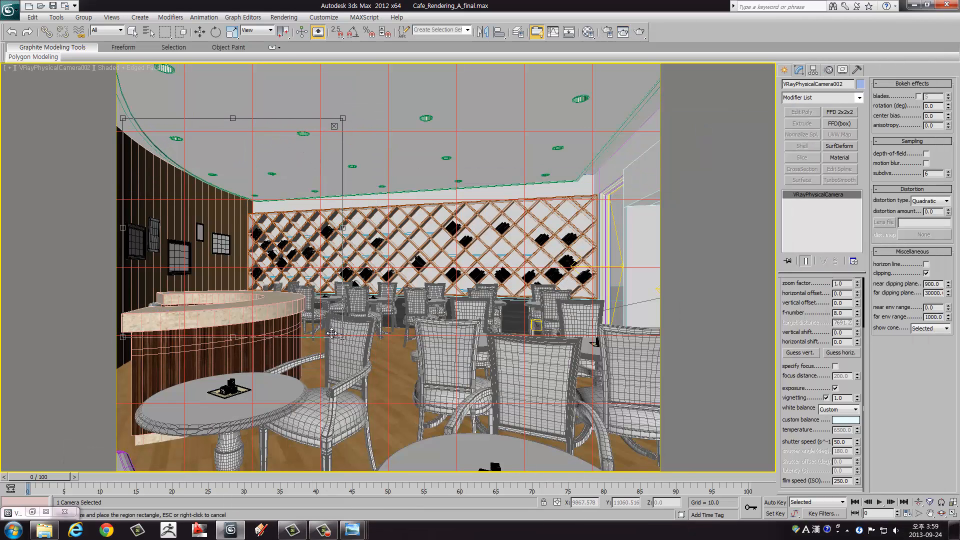
drag(343, 337, 313, 385)
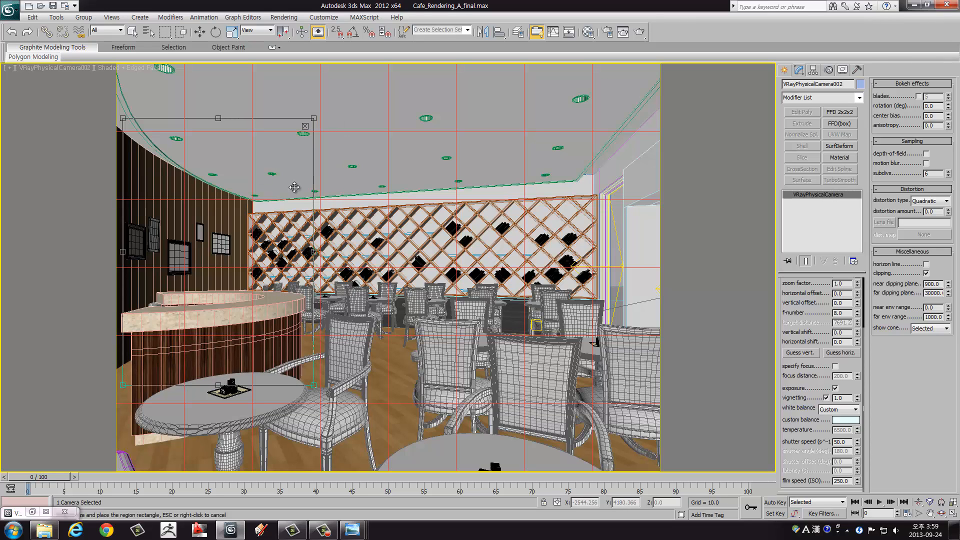
drag(263, 181, 266, 183)
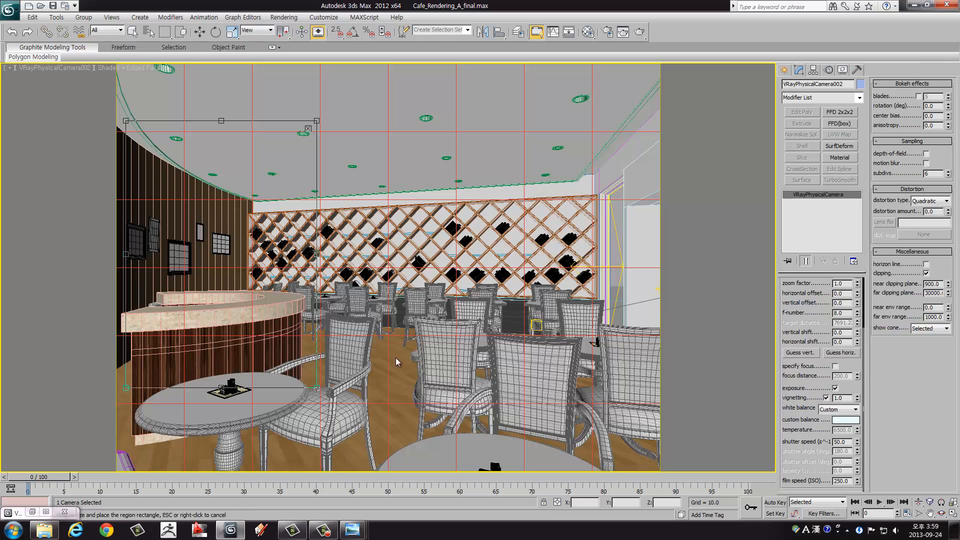
click(640, 32)
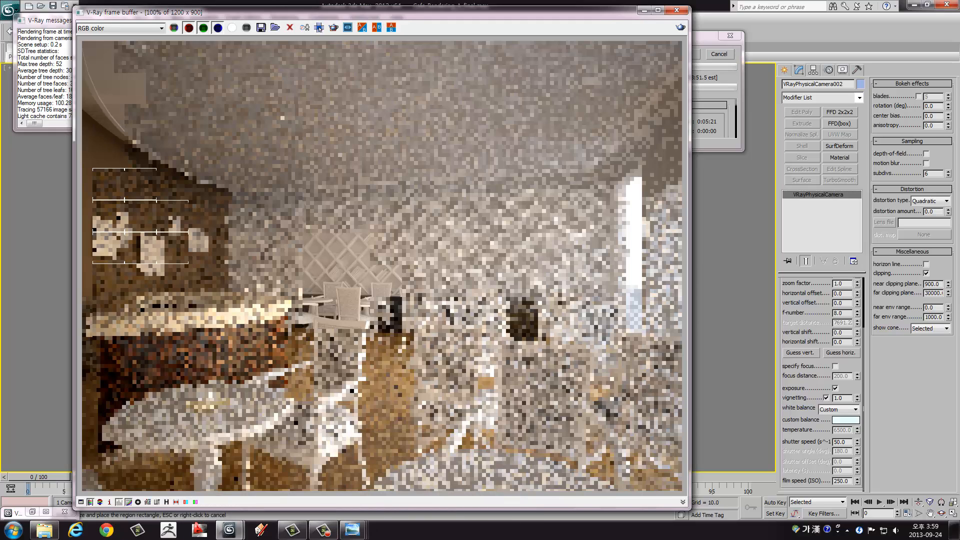
Step: Switch to Windows Photo Viewer and compare the saved Vraysky004 image side by side with the new region render
click(353, 531)
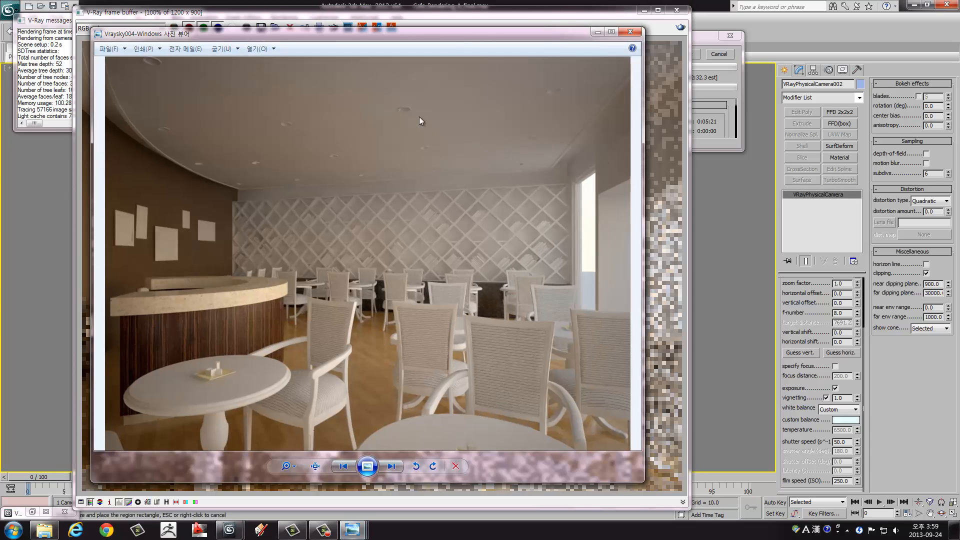
drag(261, 37, 358, 46)
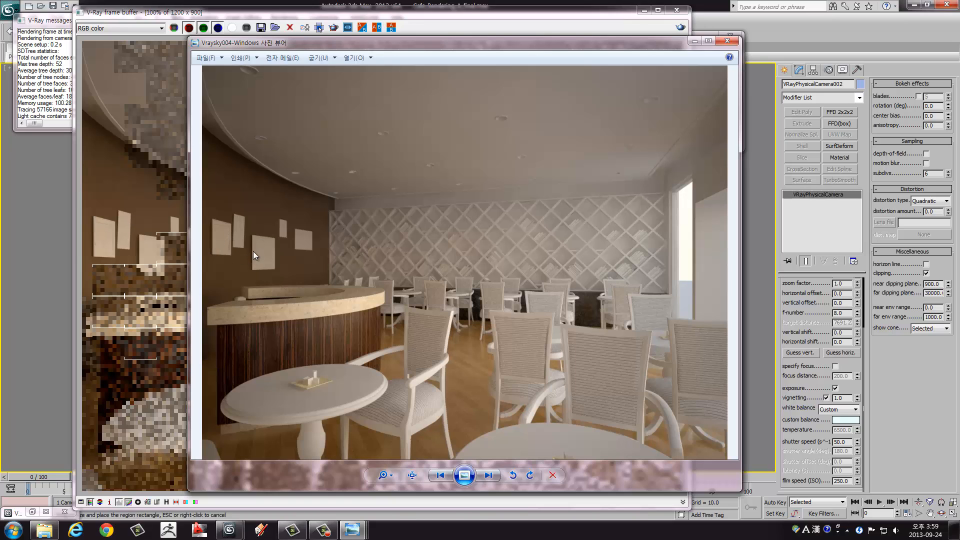
drag(270, 44, 476, 44)
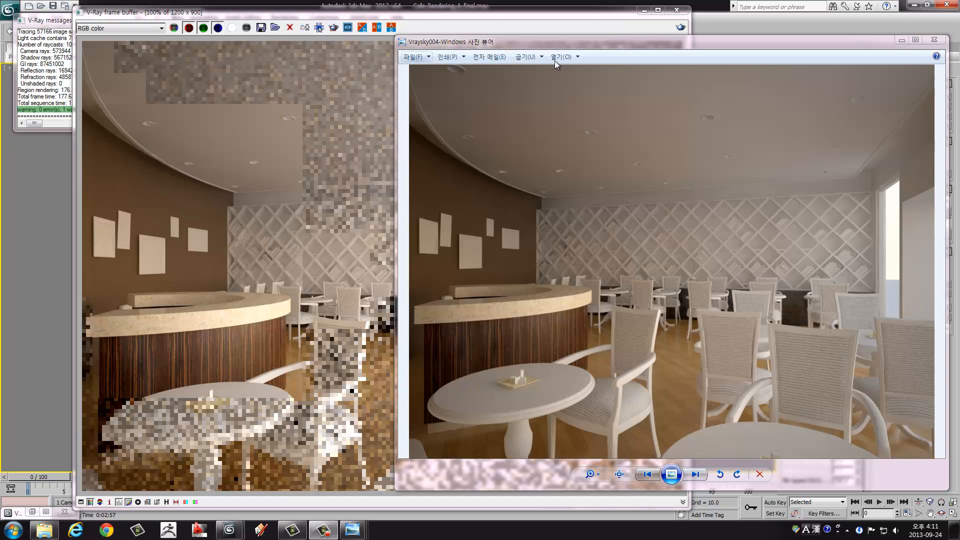
click(934, 40)
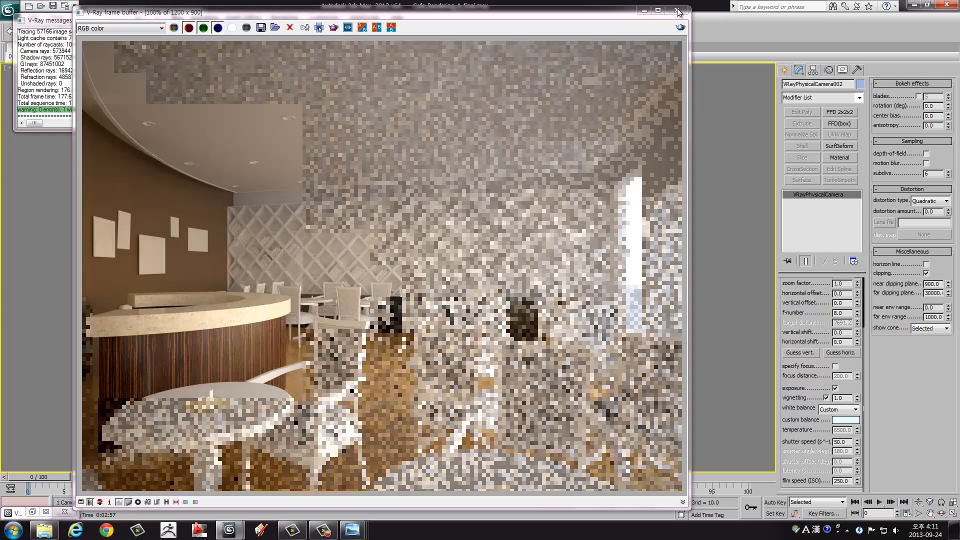
Step: Review the camera's vignetting and shutter speed parameters, then clear the camera selection by picking the wall above the lattice
click(847, 400)
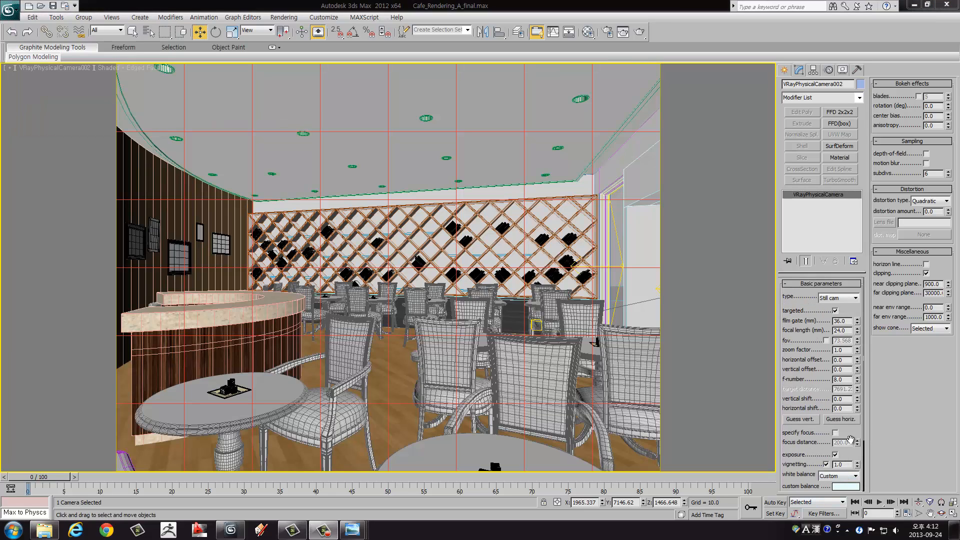
scroll(849, 462, down, 4)
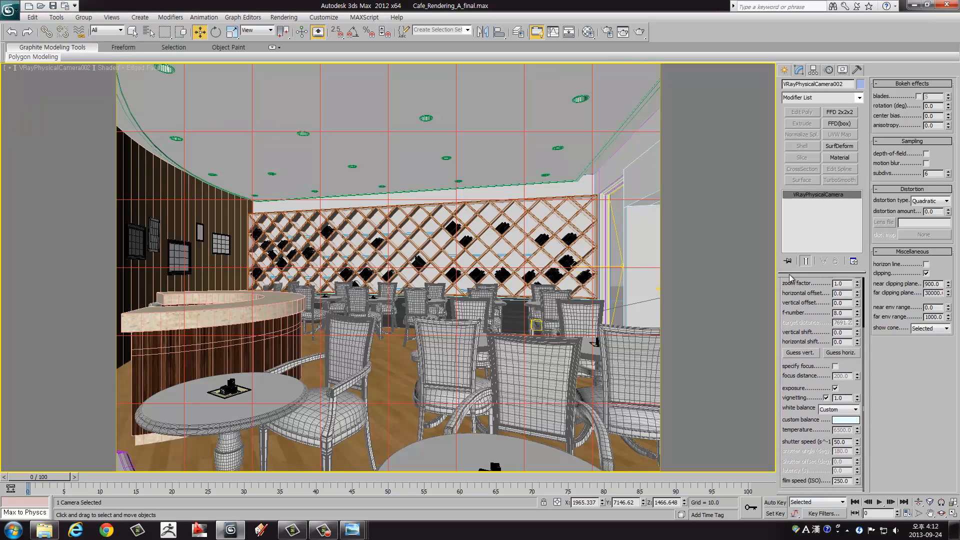
double_click(849, 443)
click(522, 203)
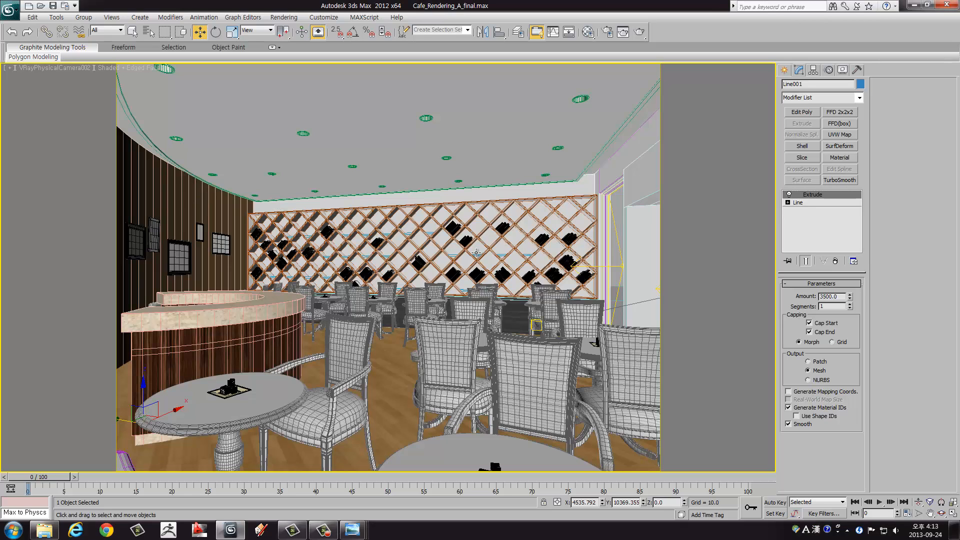
Step: Create a sphere-type VRayLight with a radius of about 746 outside the café's front in the Top view
key(alt+w)
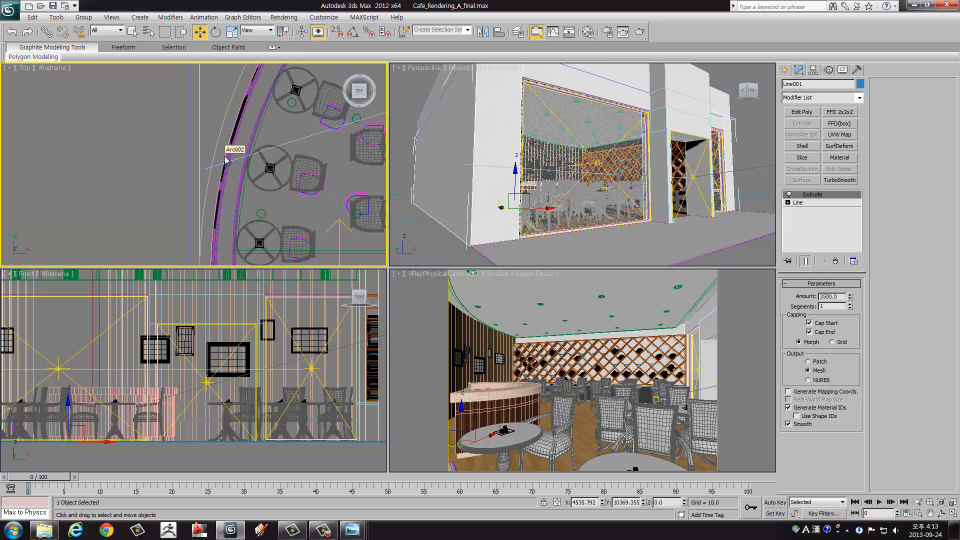
scroll(224, 156, down, 5)
key(alt+w)
middle_drag(573, 353, 493, 272)
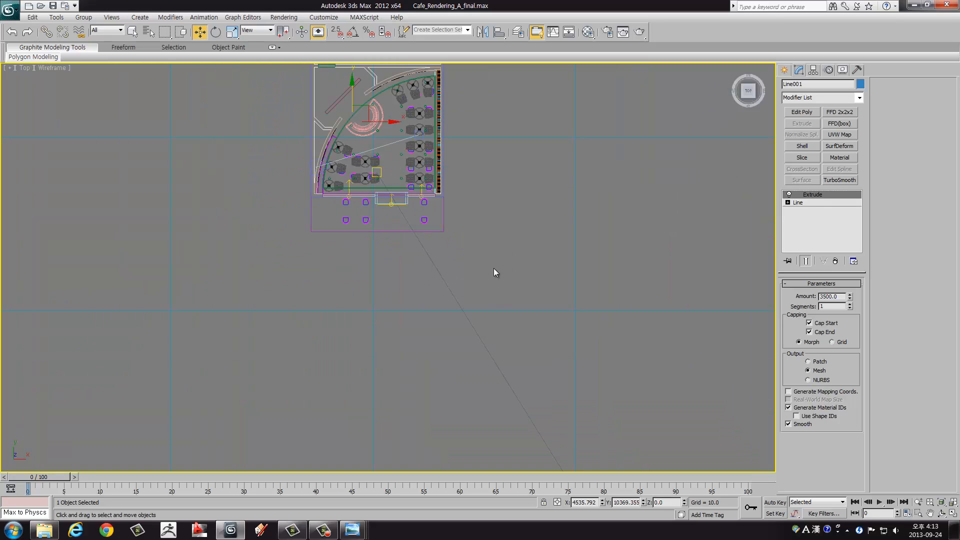
click(785, 69)
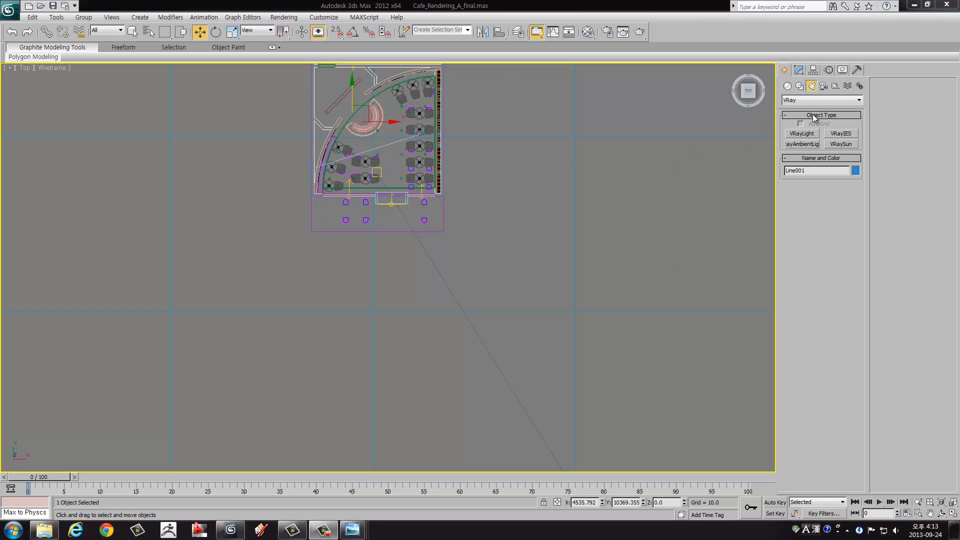
click(800, 134)
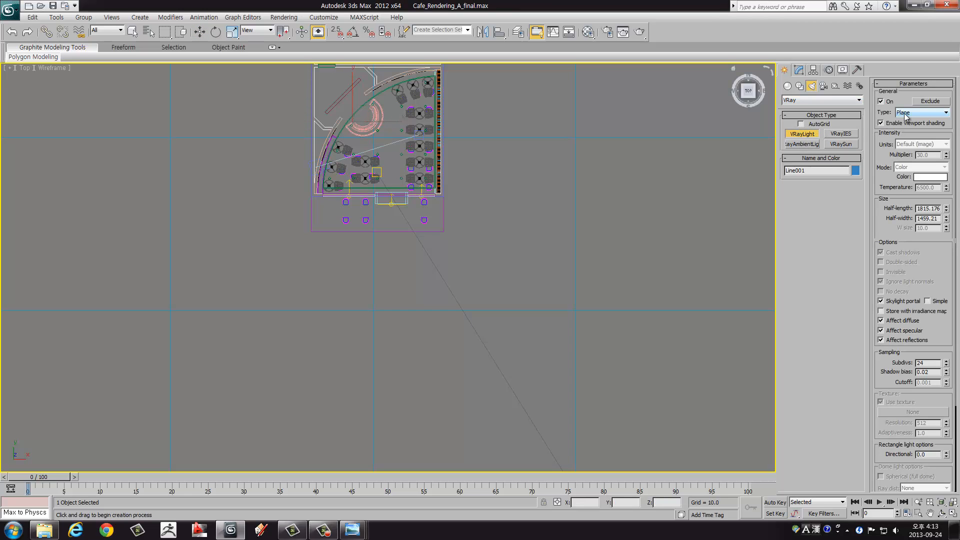
mouse_move(271, 264)
middle_down()
mouse_move(296, 225)
mouse_move(305, 161)
middle_up()
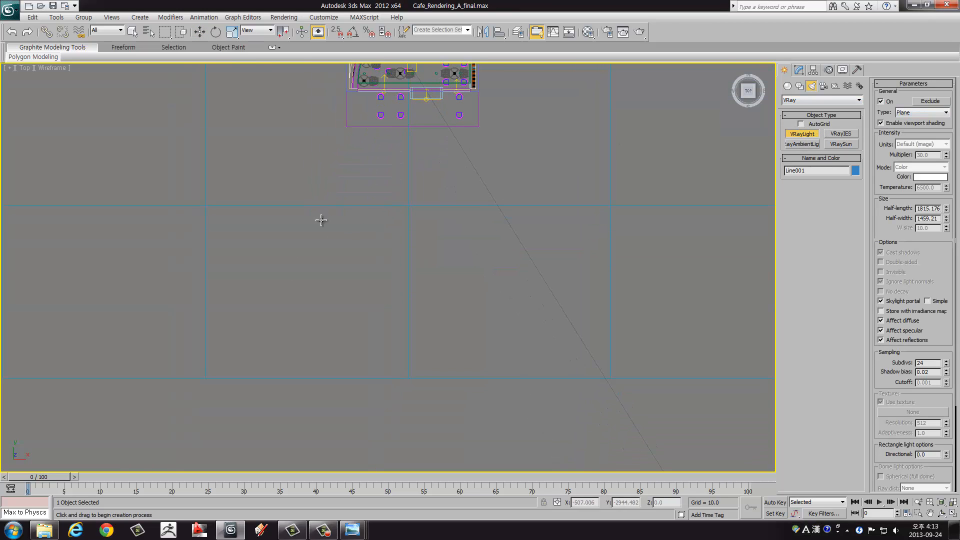
middle_drag(331, 287, 329, 230)
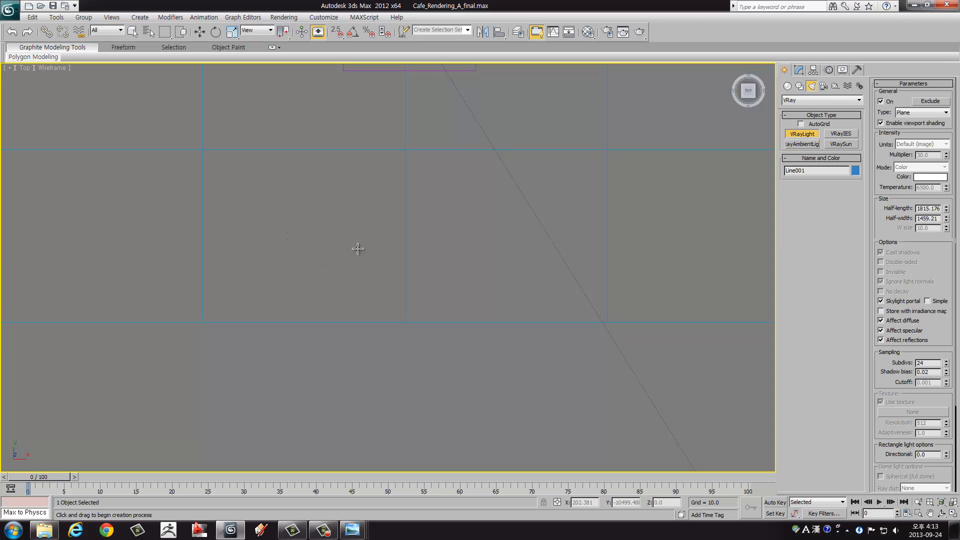
click(899, 116)
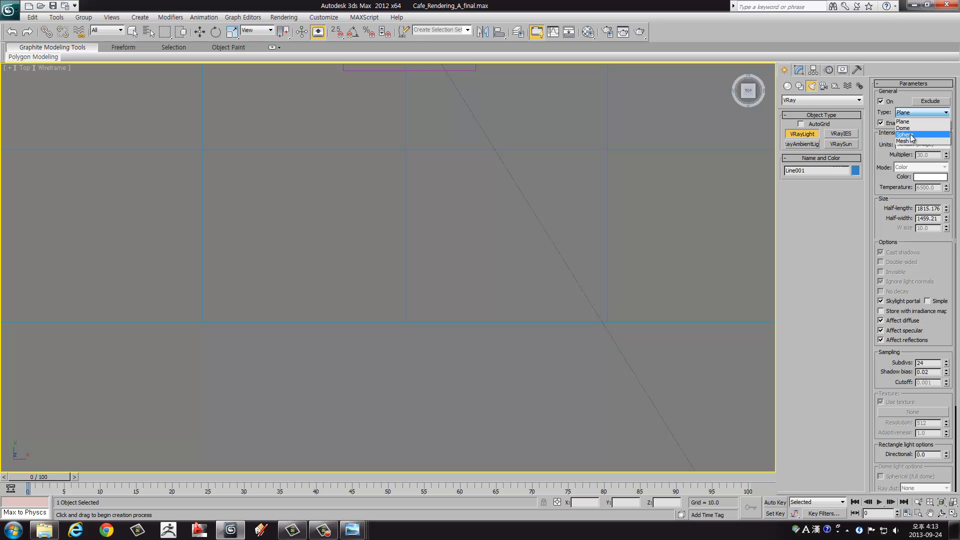
click(911, 135)
middle_drag(357, 245, 362, 315)
drag(331, 317, 342, 317)
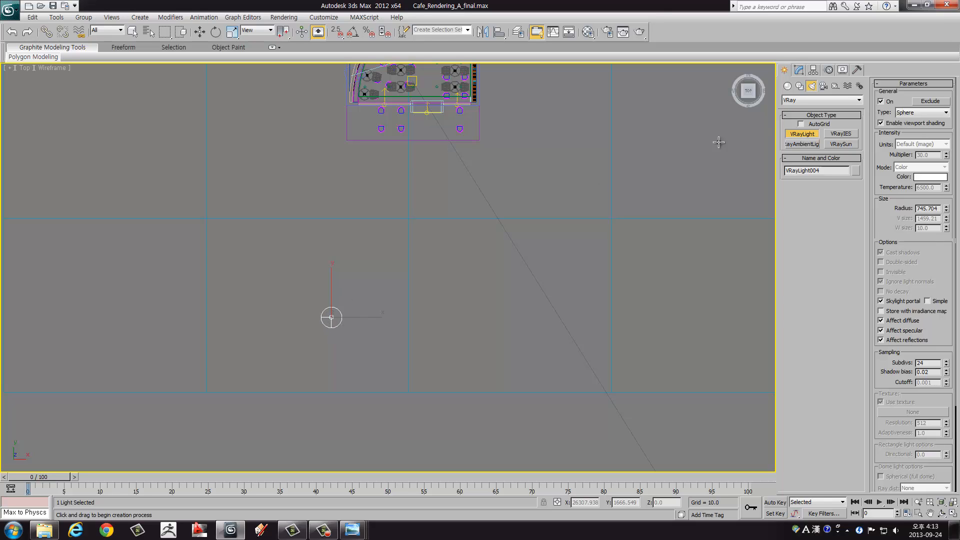
Step: Turn off the new sphere light's skylight portal option and set its radius to 1000
click(903, 302)
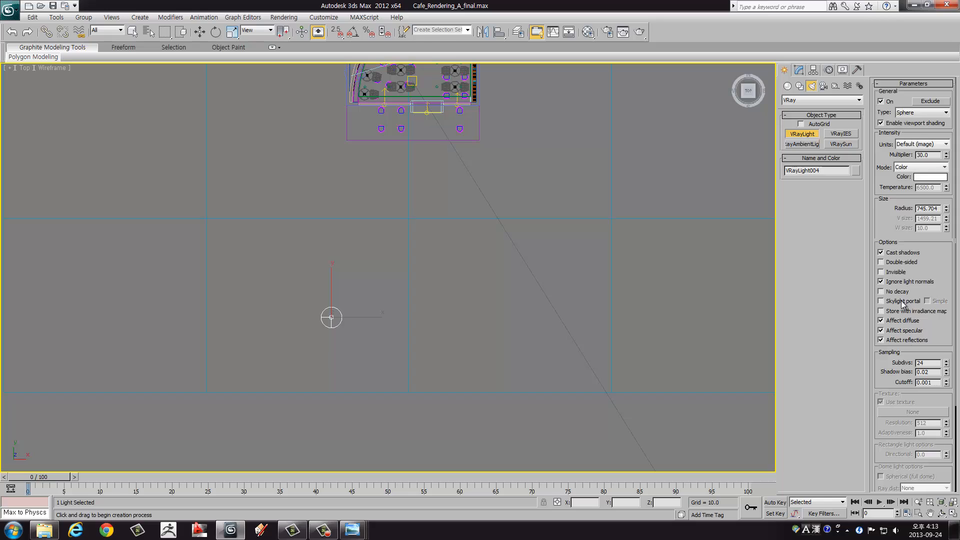
double_click(923, 209)
text(1000)
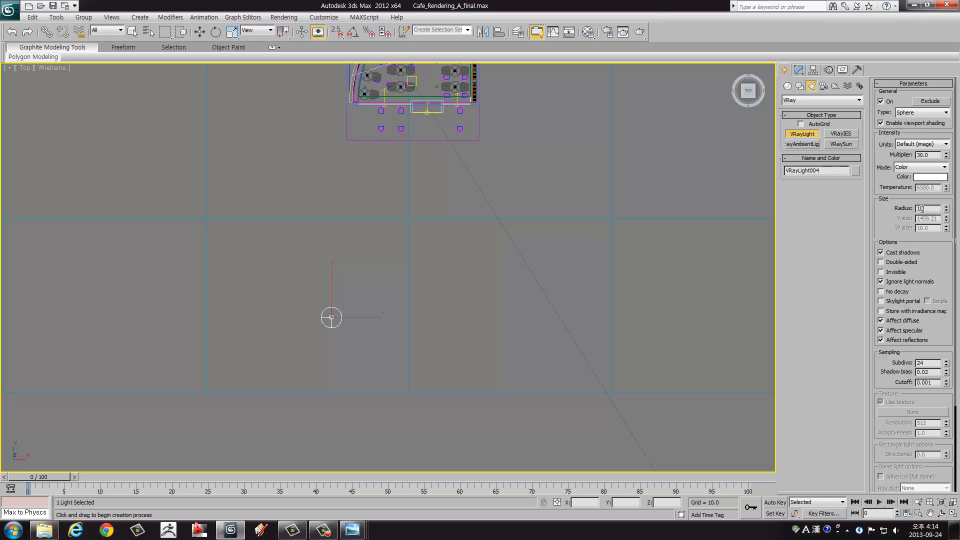
key(Return)
Step: Set the sphere light's intensity multiplier to 3000 and finish creating lights
double_click(929, 156)
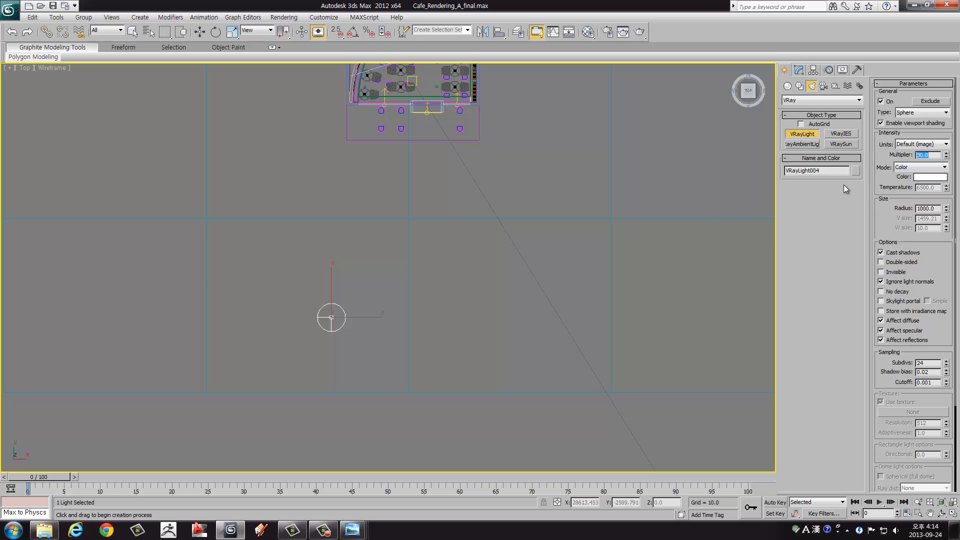
middle_drag(541, 146, 503, 217)
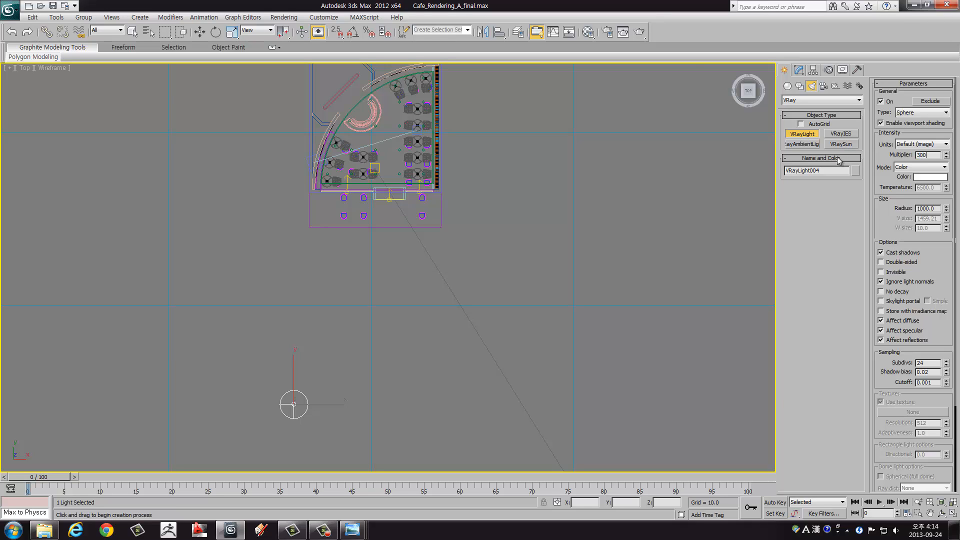
key(Return)
right_click(396, 357)
Step: Raise the sphere light above the café's roofline in the Front view, to a Z height of about 4147
middle_drag(379, 321, 399, 307)
key(alt+w)
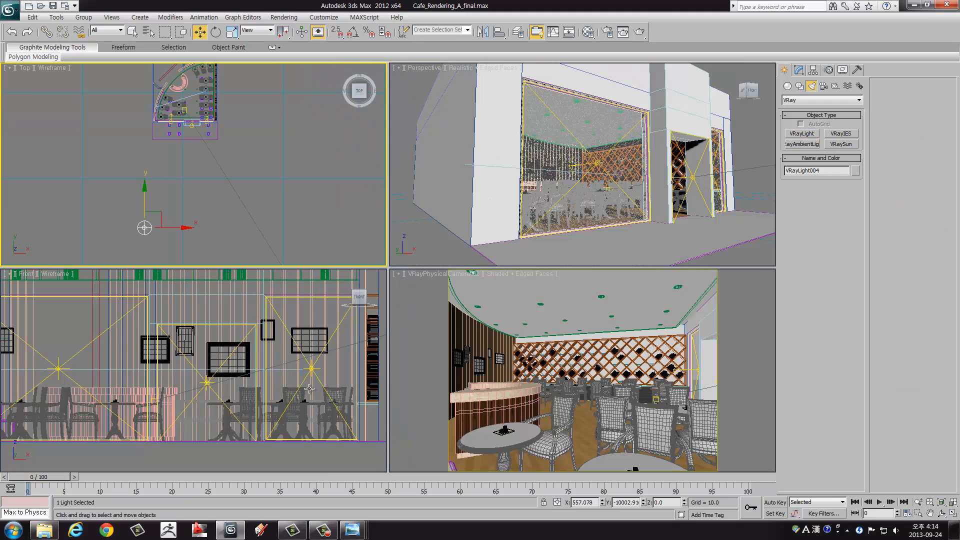
scroll(286, 384, down, 5)
middle_drag(75, 348, 148, 352)
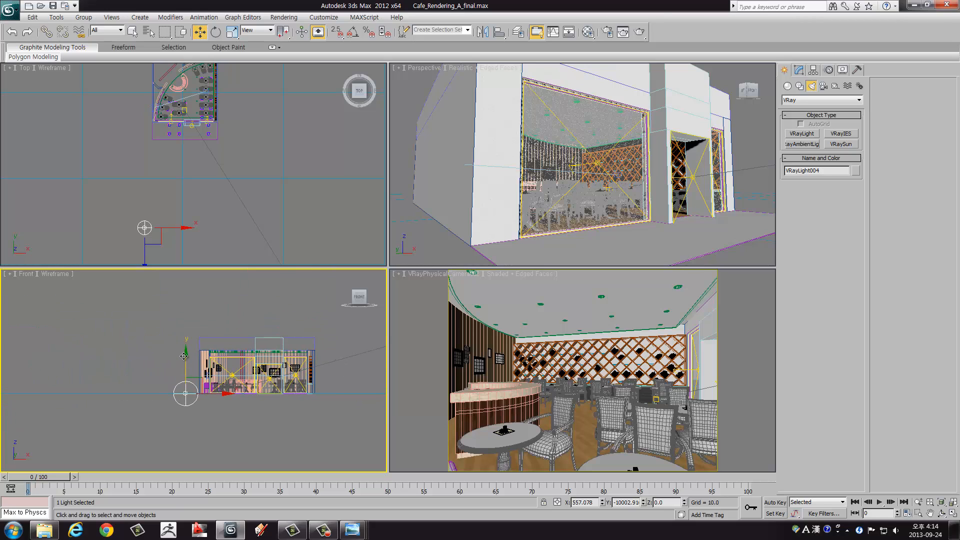
drag(186, 355, 187, 308)
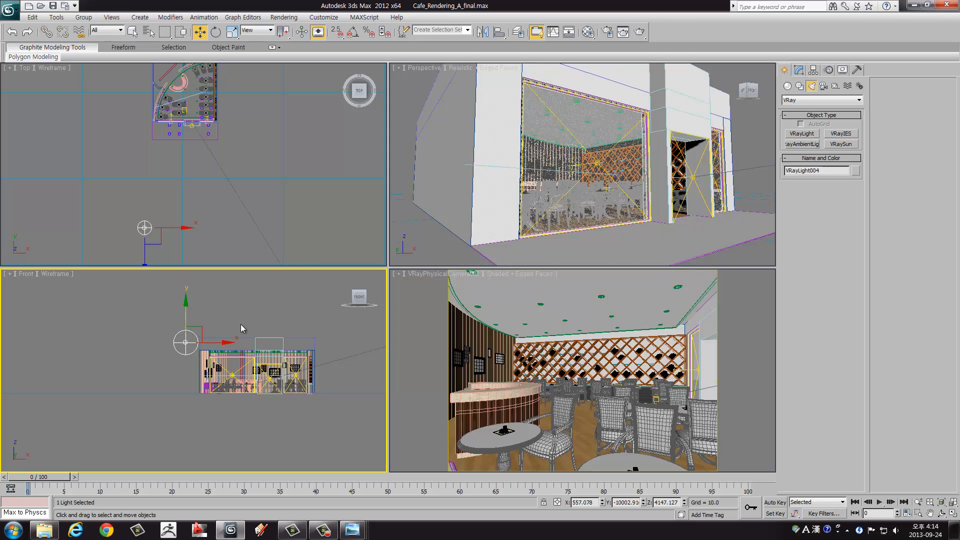
Step: Shift the sphere light in the Top view to about X 1773, Y -10131, in front of the café
middle_drag(155, 232, 205, 196)
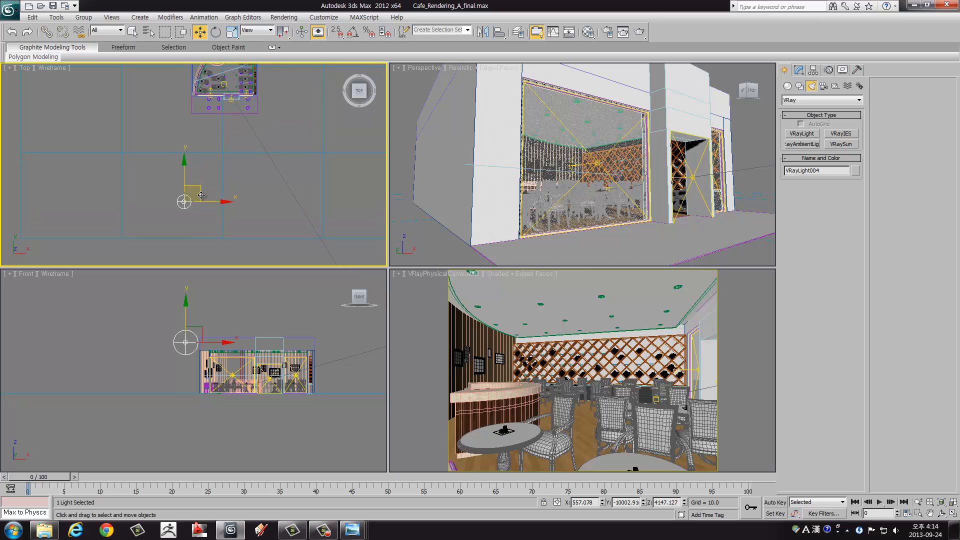
drag(204, 196, 210, 196)
middle_drag(214, 161, 215, 193)
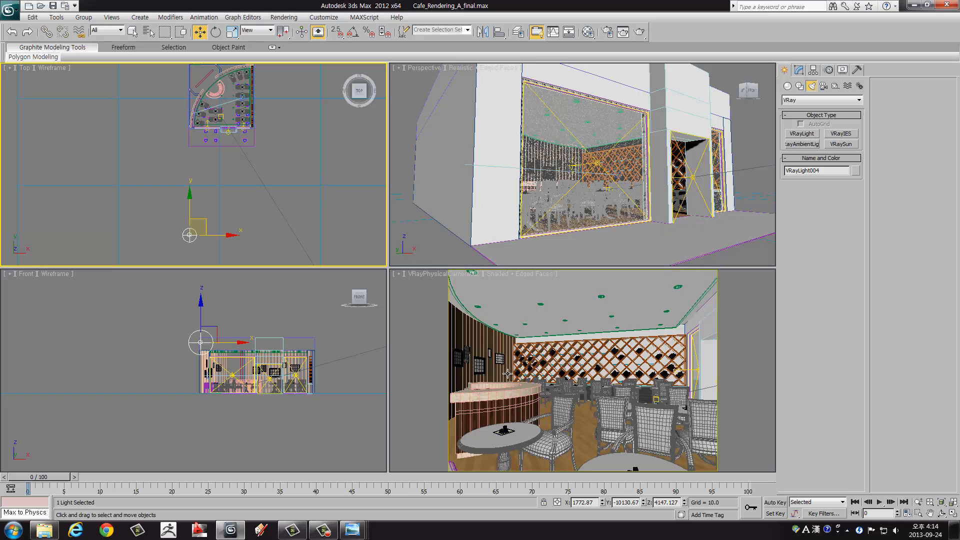
right_click(564, 383)
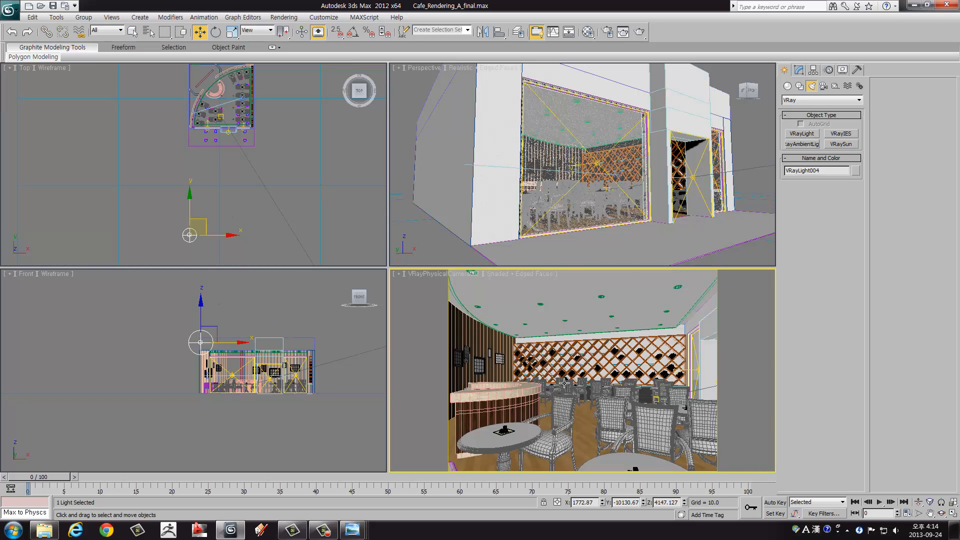
key(shift+q)
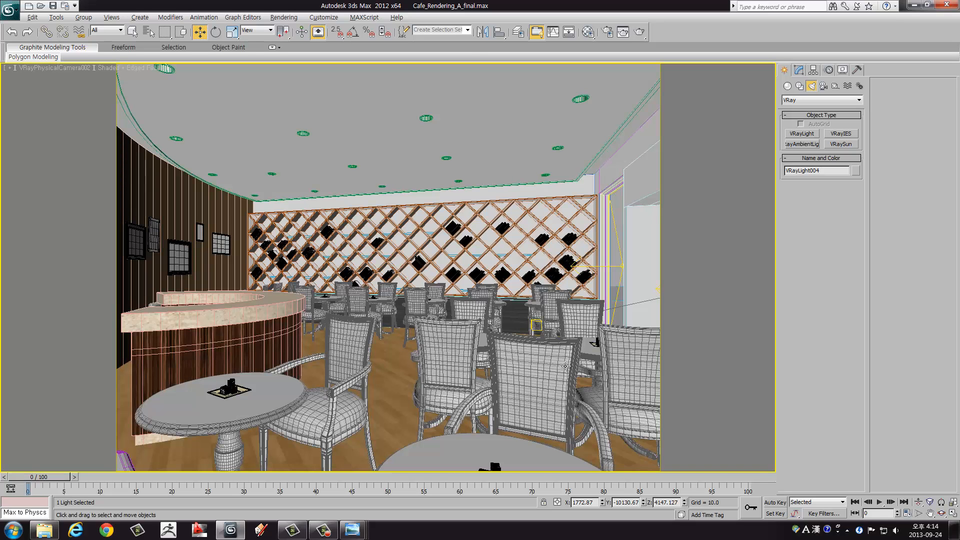
key(alt+w)
right_click(255, 210)
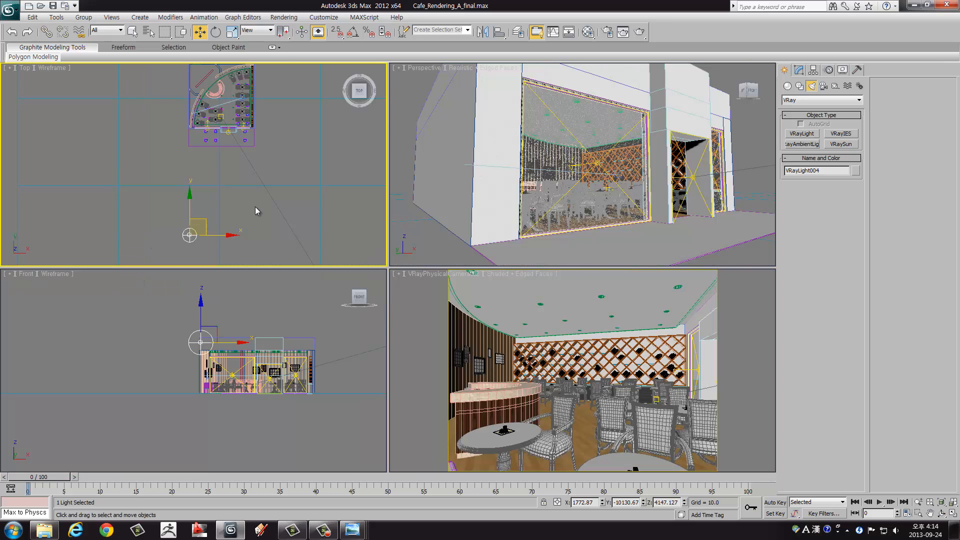
Step: Review the sphere light's modify parameters, including its options, sampling subdivisions and intensity multiplier
click(800, 70)
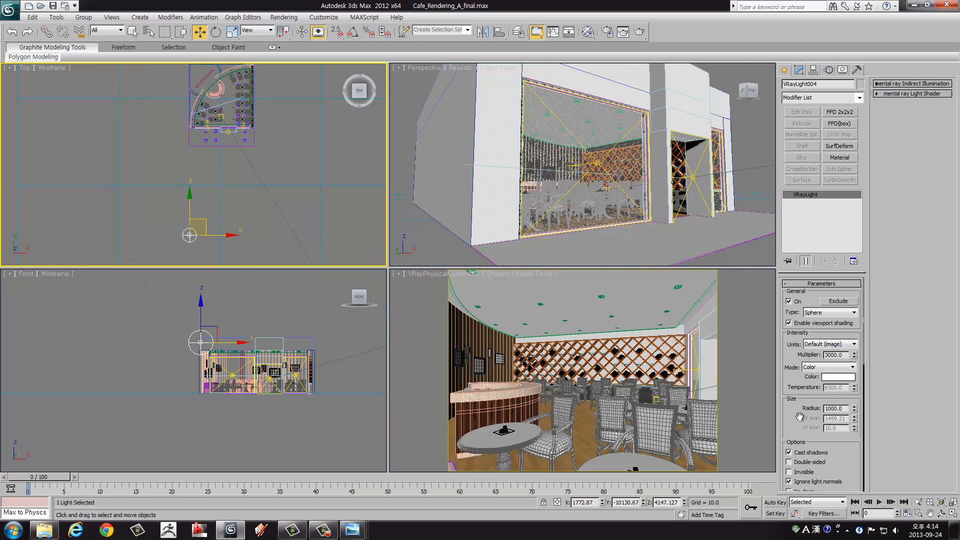
drag(800, 417, 803, 281)
drag(803, 417, 815, 293)
drag(792, 384, 796, 280)
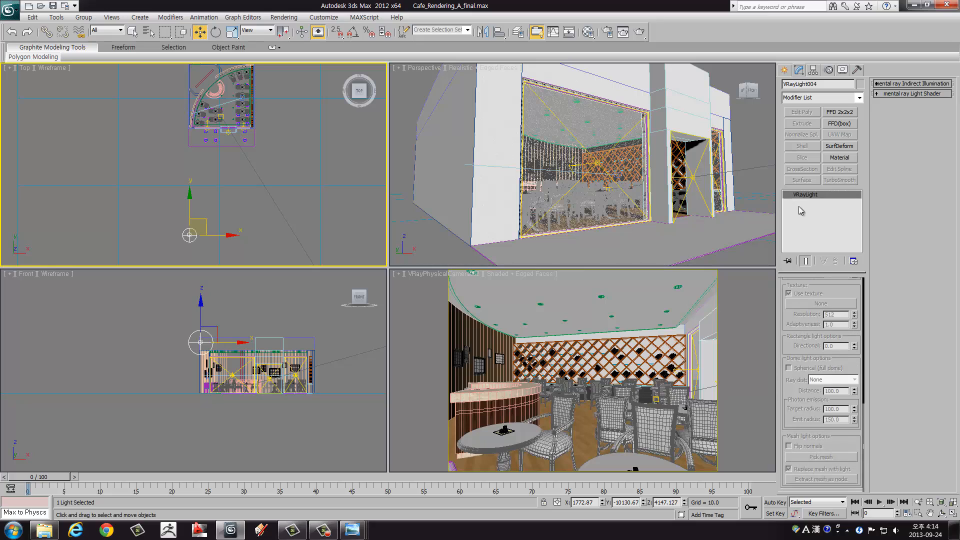
drag(802, 327, 806, 399)
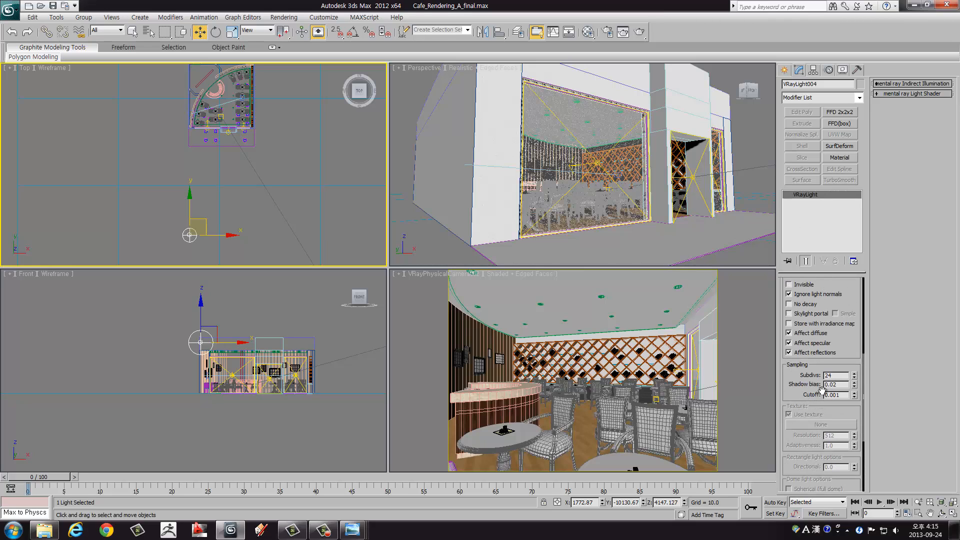
double_click(840, 376)
middle_click(587, 361)
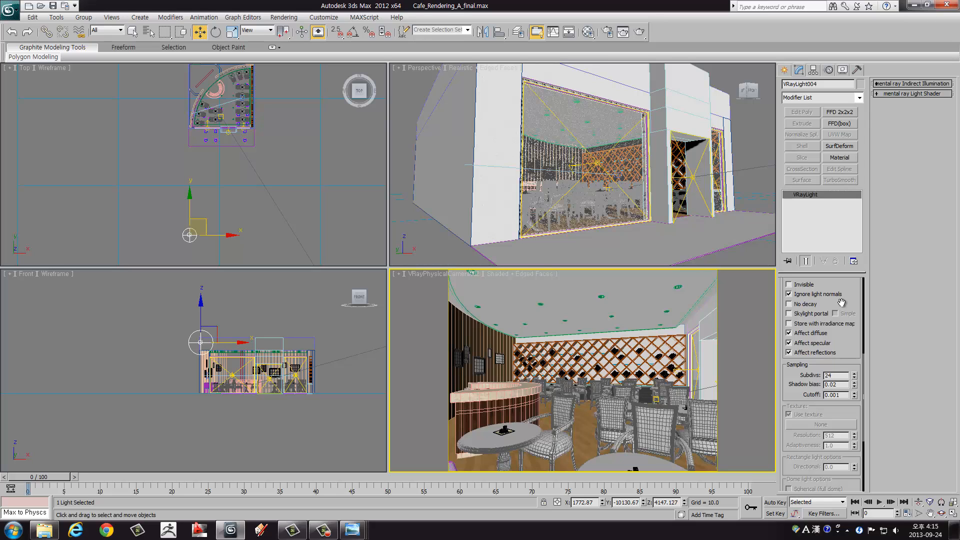
scroll(845, 356, up, 5)
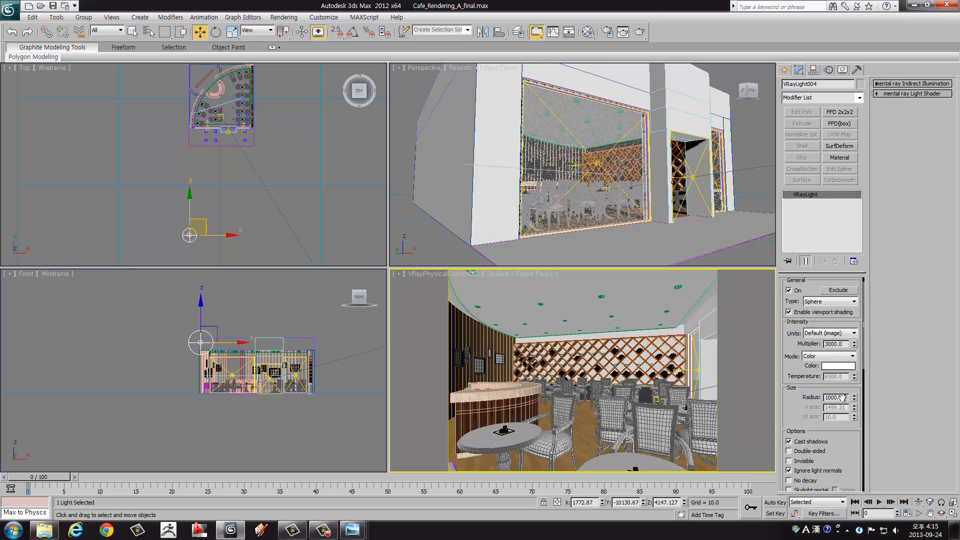
double_click(846, 354)
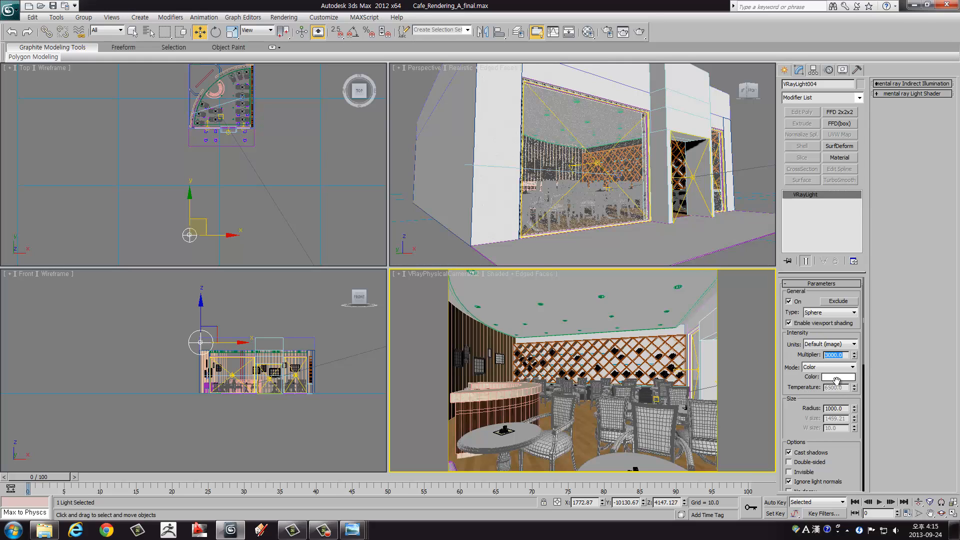
Step: Set the sphere light's color to a light orange with RGB values 255, 131, 64
click(834, 380)
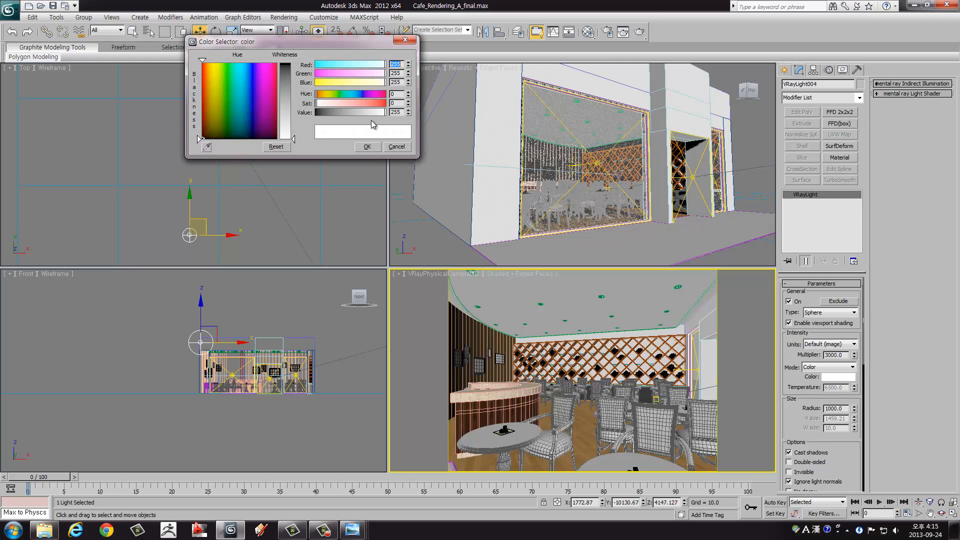
click(209, 63)
drag(210, 66, 207, 64)
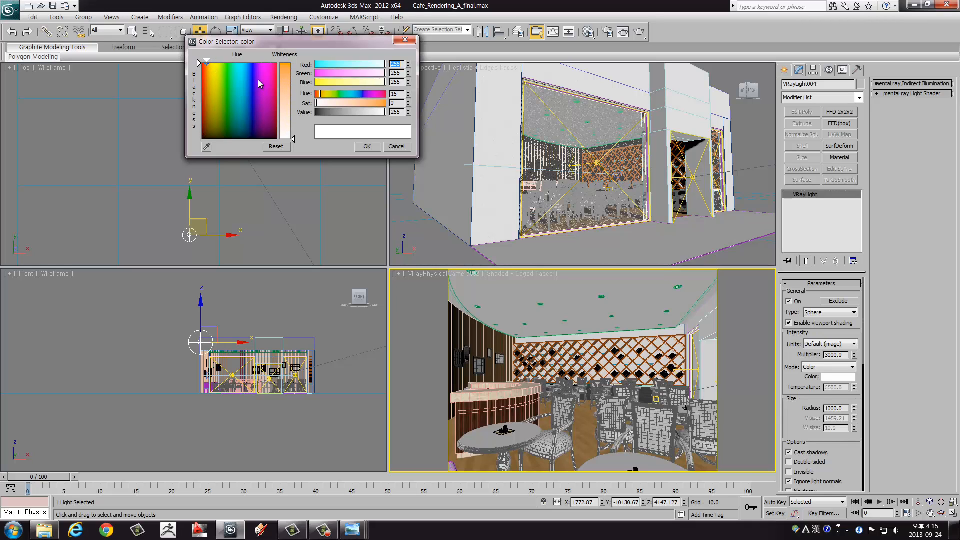
drag(286, 77, 284, 82)
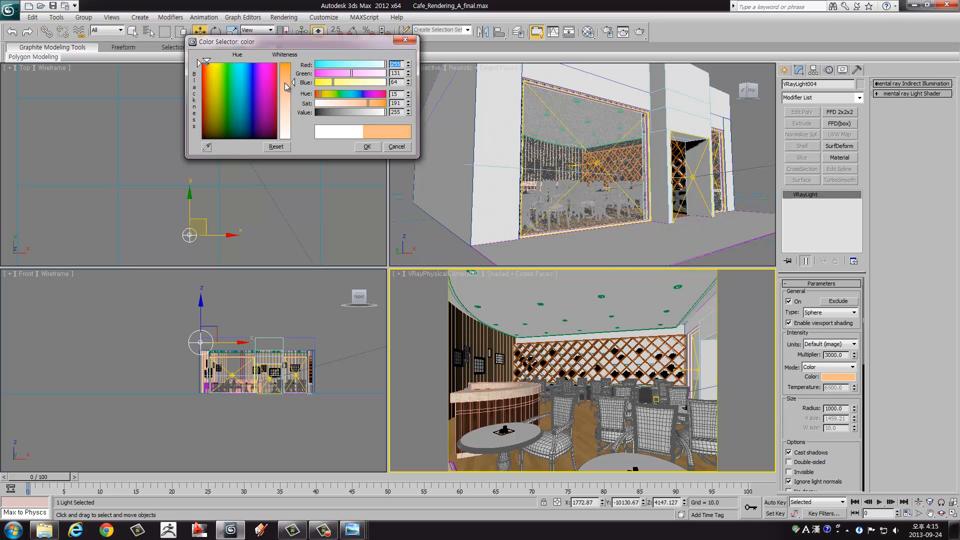
click(367, 151)
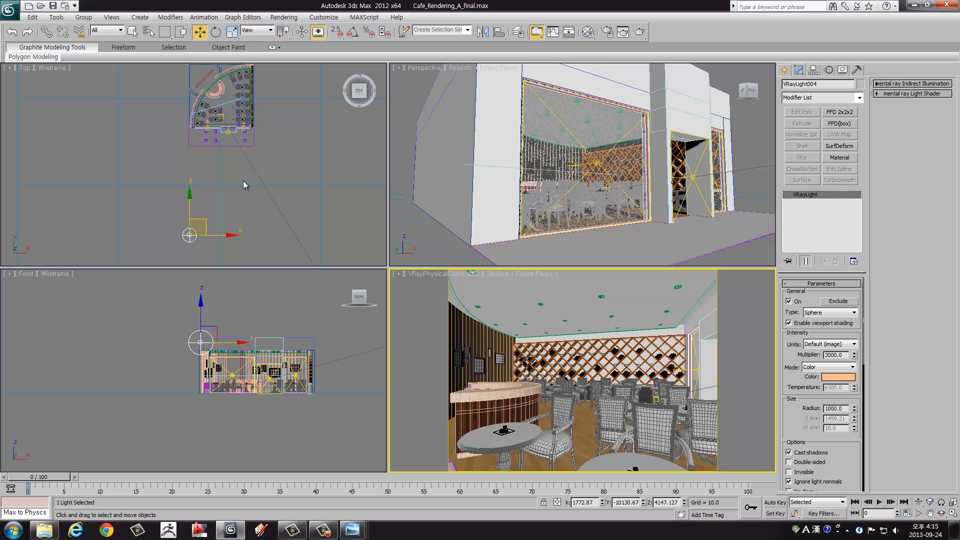
key(alt+w)
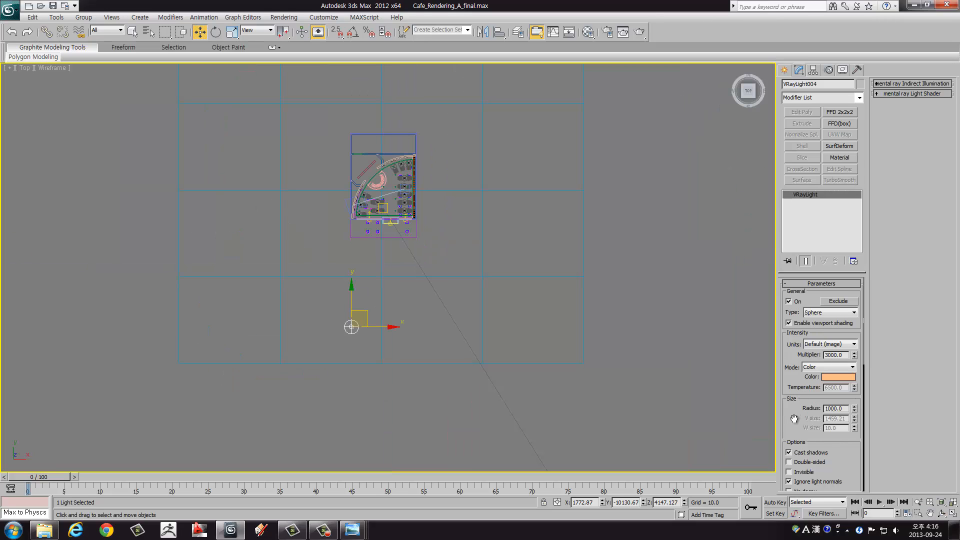
drag(794, 418, 793, 411)
mouse_move(403, 296)
middle_down()
mouse_move(403, 272)
mouse_move(400, 297)
middle_up()
middle_drag(398, 251, 395, 262)
key(alt+w)
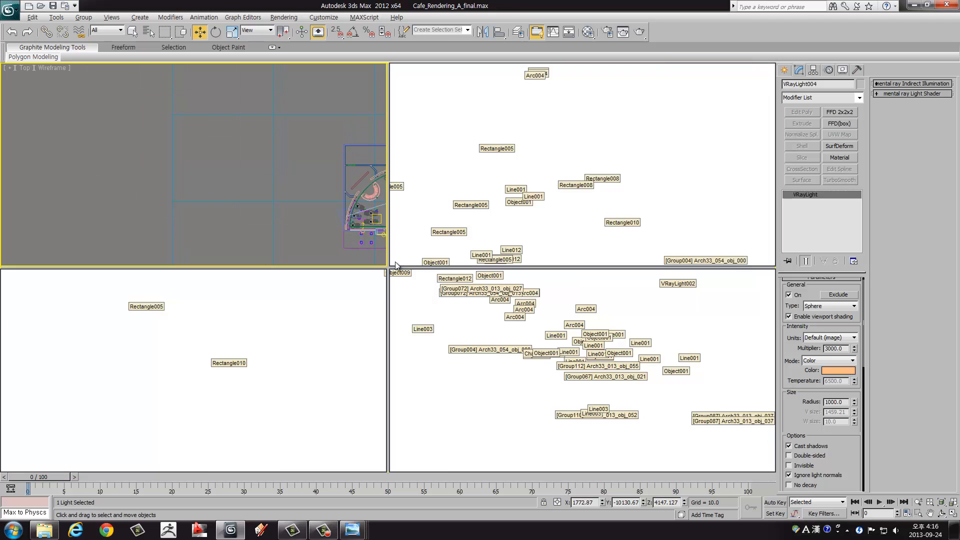
Step: Render the VRayPhysicalCamera view with the warm sphere light and move the frame buffer window aside to inspect the image
right_click(579, 358)
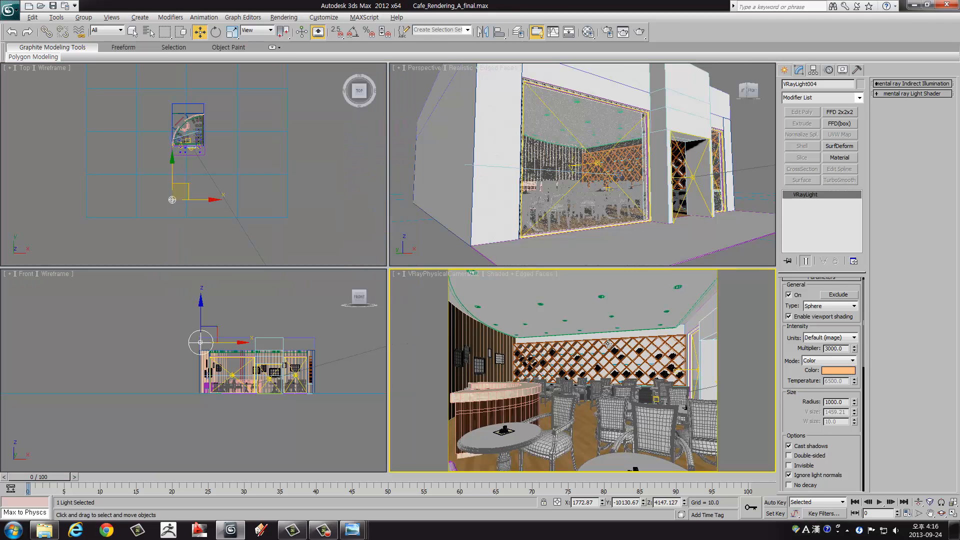
key(alt+w)
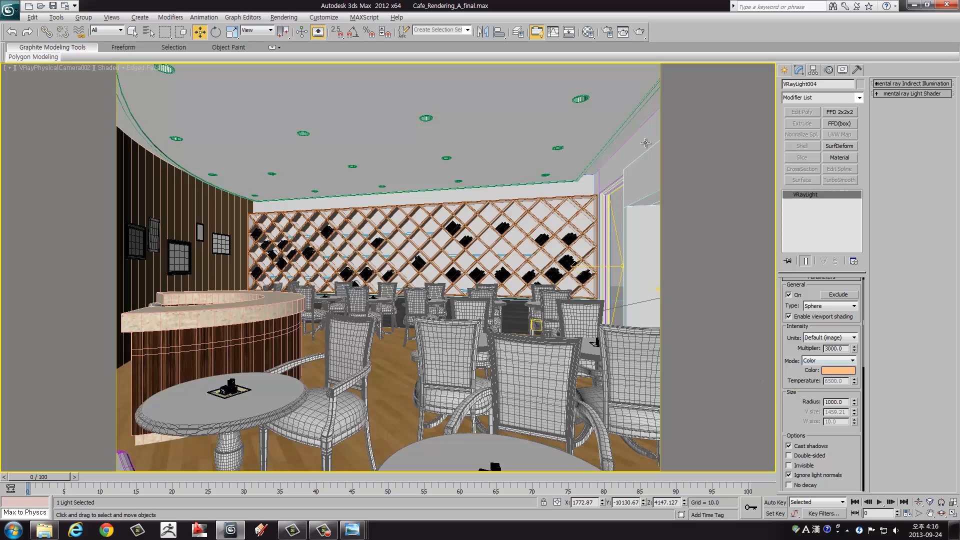
click(636, 31)
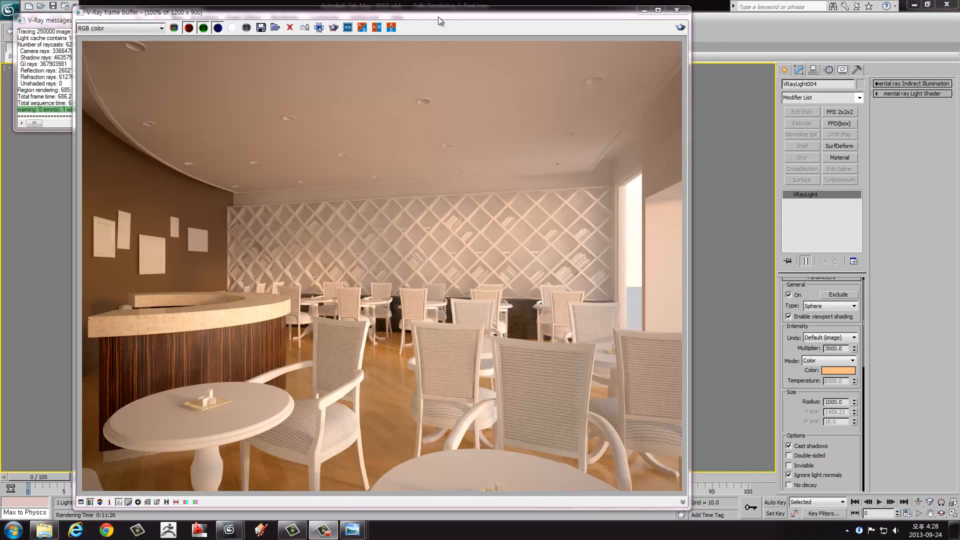
drag(438, 17, 483, 13)
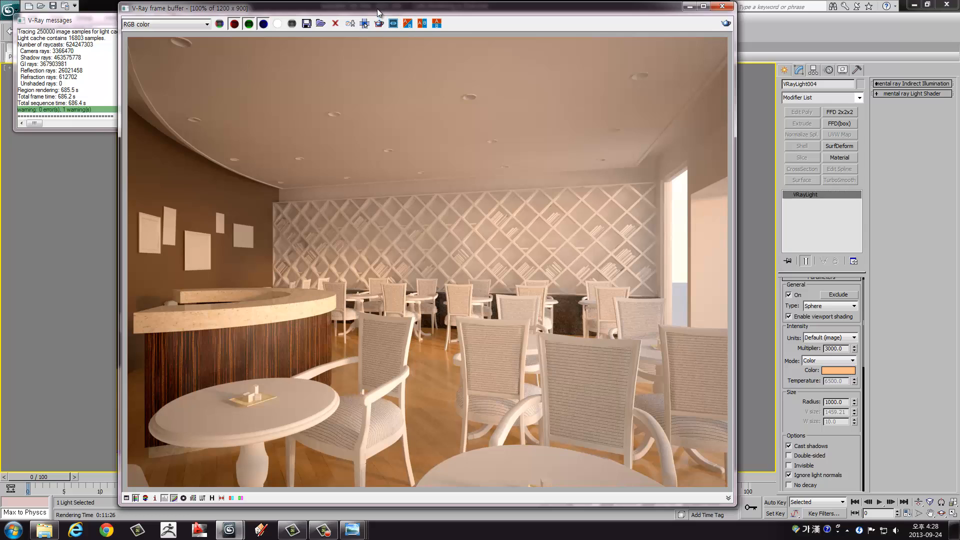
drag(370, 13, 400, 21)
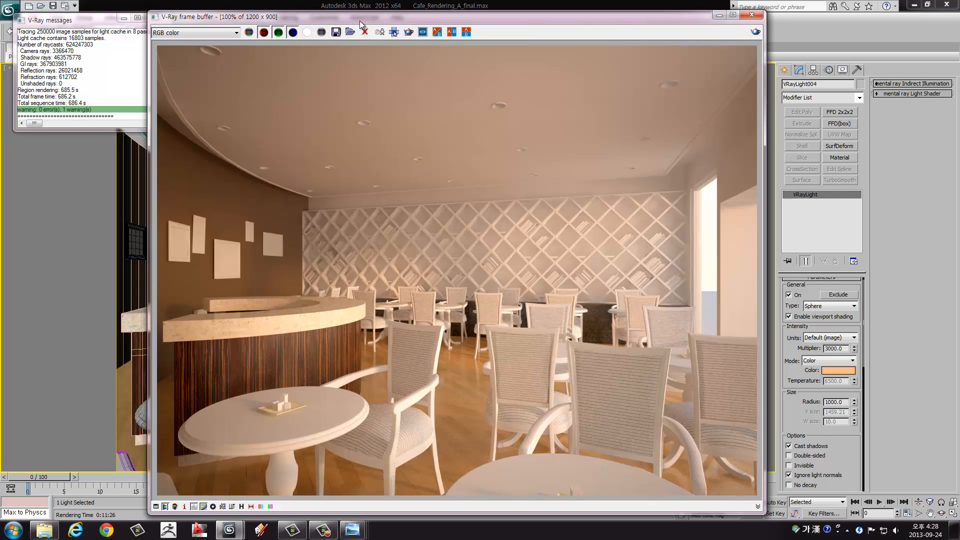
drag(358, 19, 326, 18)
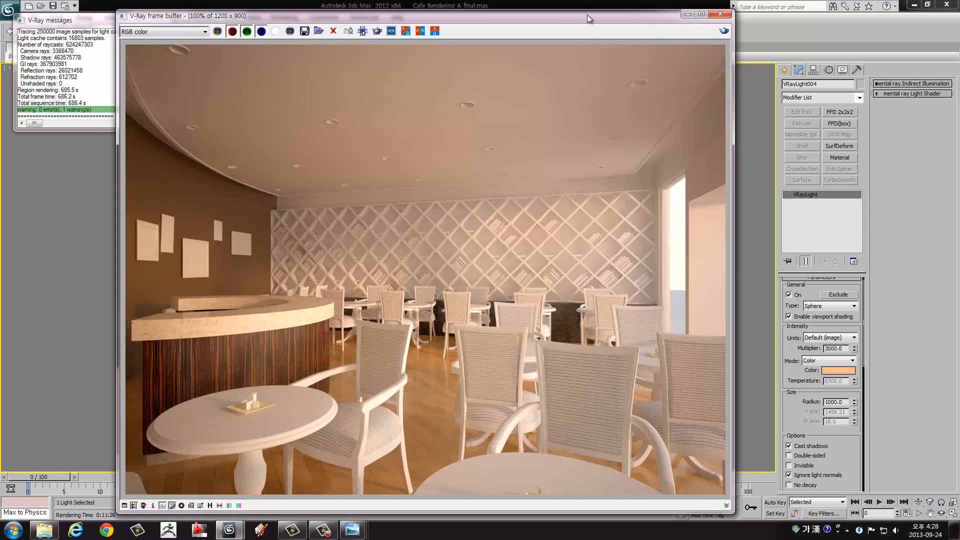
drag(588, 19, 563, 19)
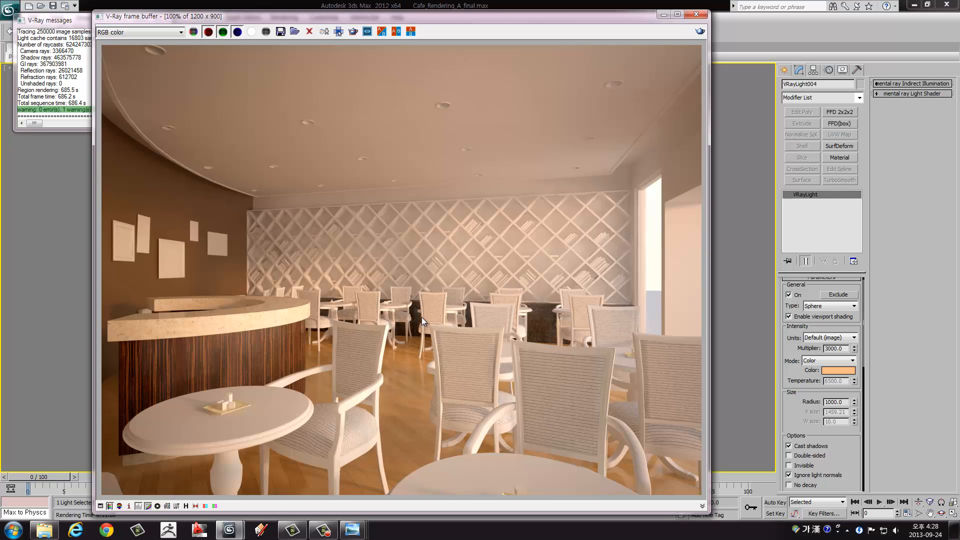
drag(430, 19, 433, 15)
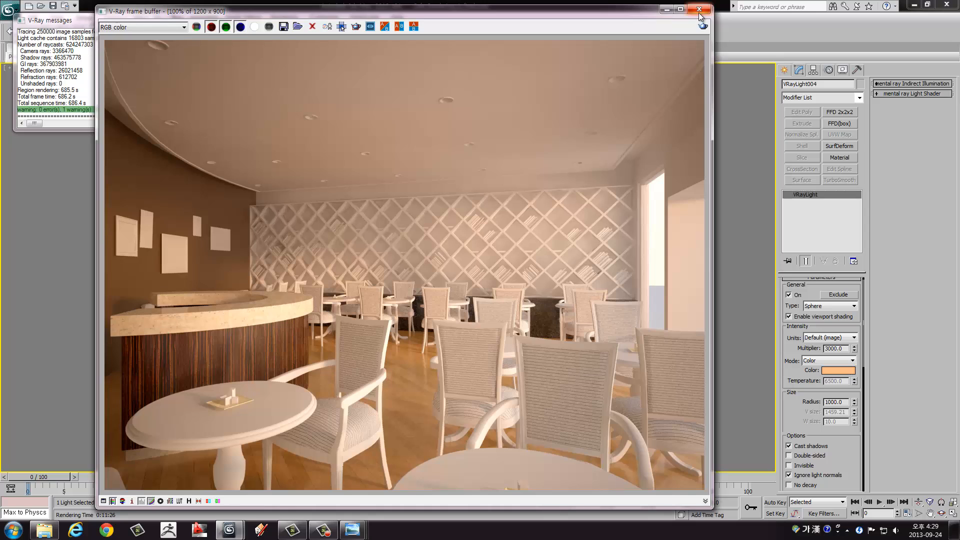
Step: Save the rendered image as the JPEG file Vraysky005 in the 0924 folder at quality 100, and close the frame buffer
click(284, 28)
click(241, 155)
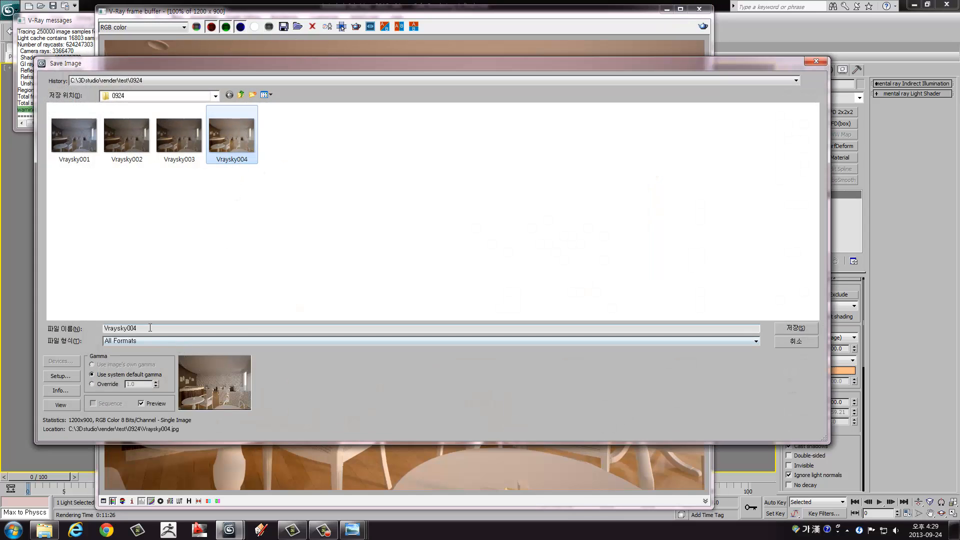
click(134, 330)
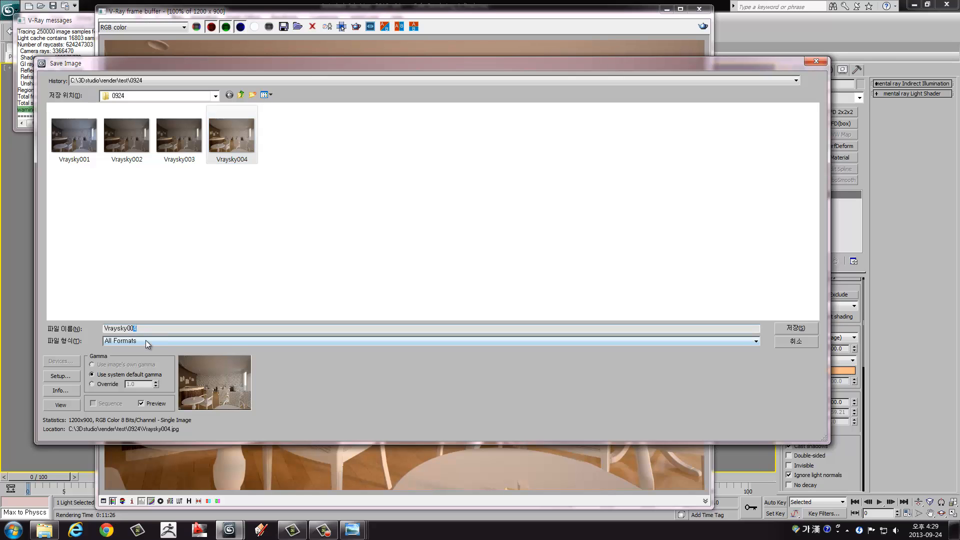
click(650, 342)
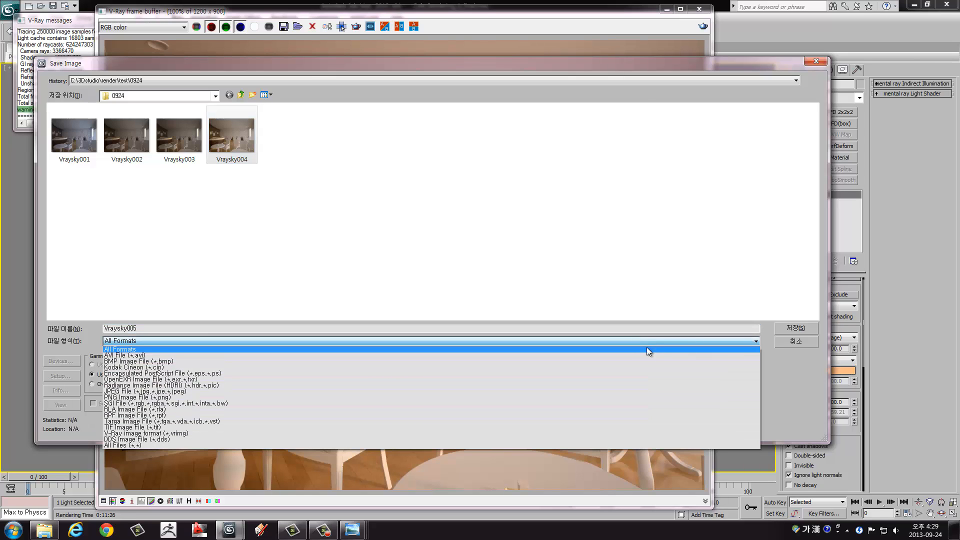
click(611, 392)
click(796, 329)
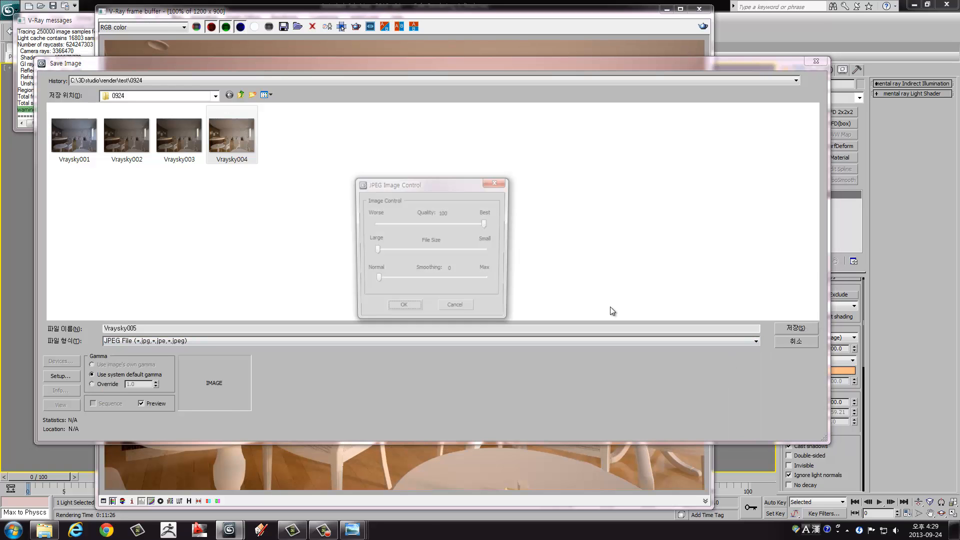
click(404, 306)
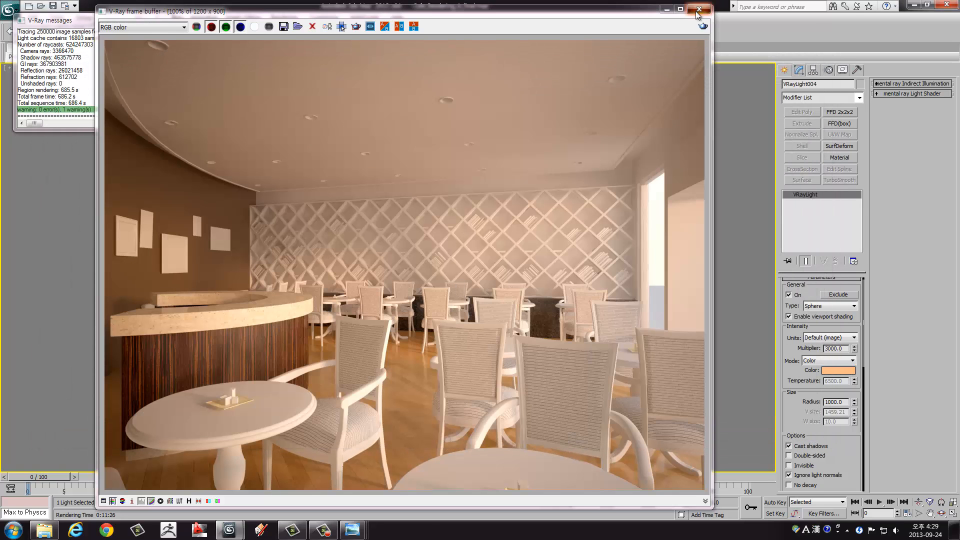
click(699, 10)
Step: Set the irradiance map to the Medium preset with 80 hemispheric subdivisions and 30 interpolation samples
click(281, 17)
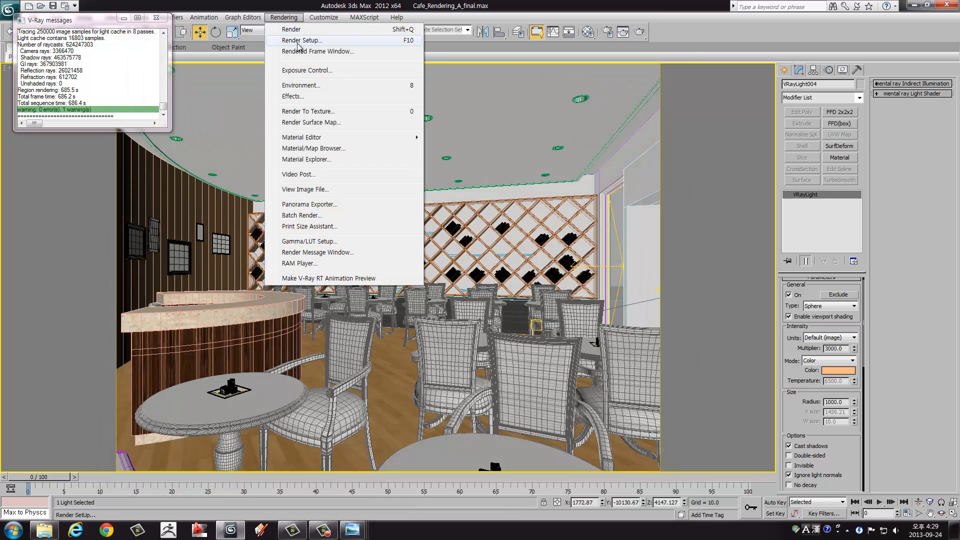
click(295, 36)
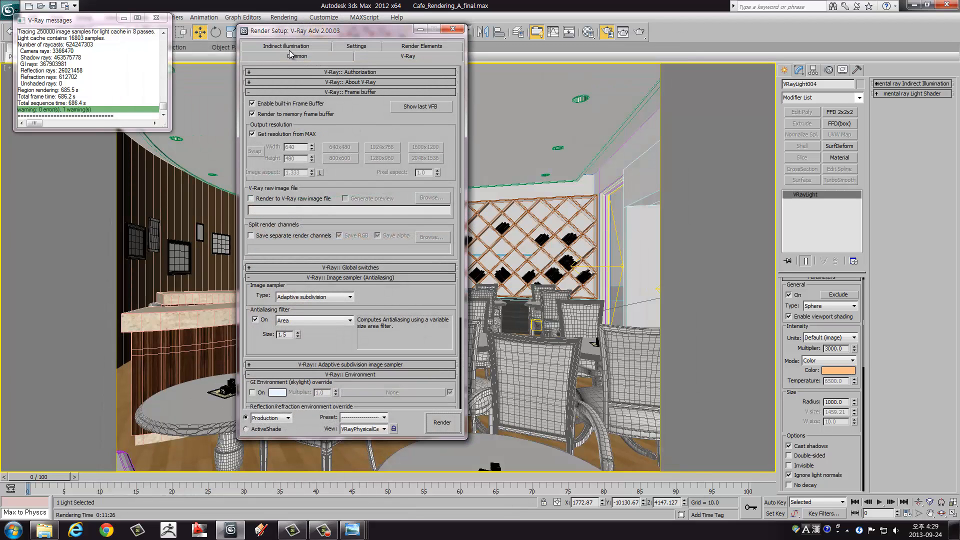
click(286, 47)
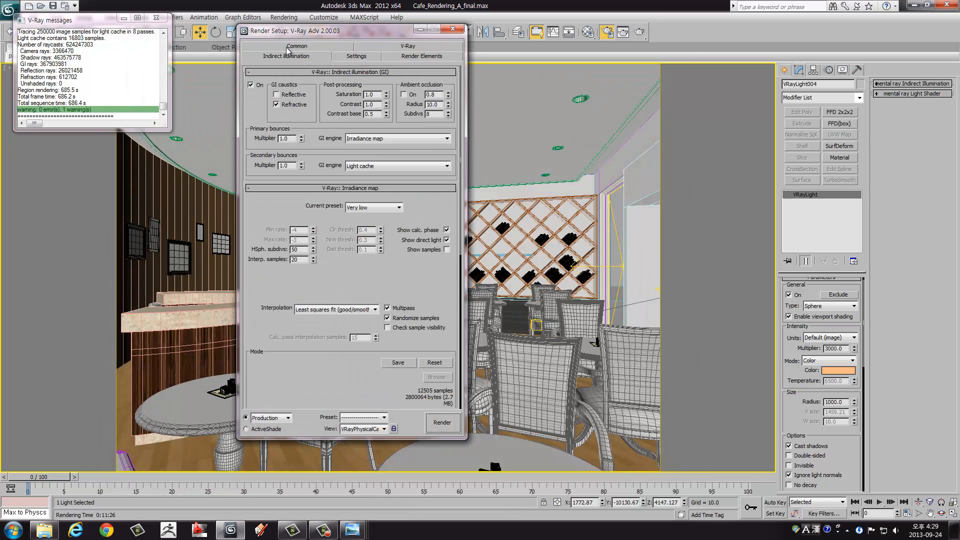
click(358, 210)
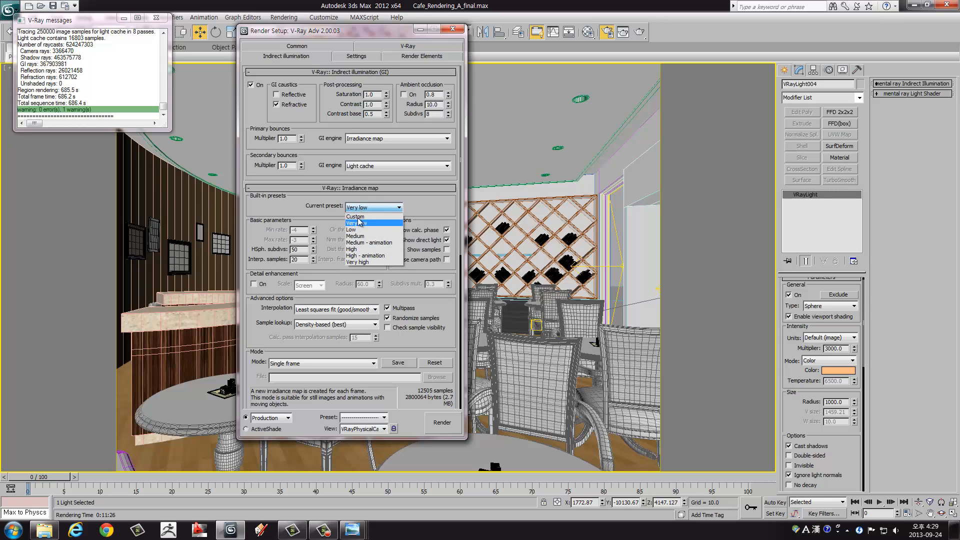
click(354, 236)
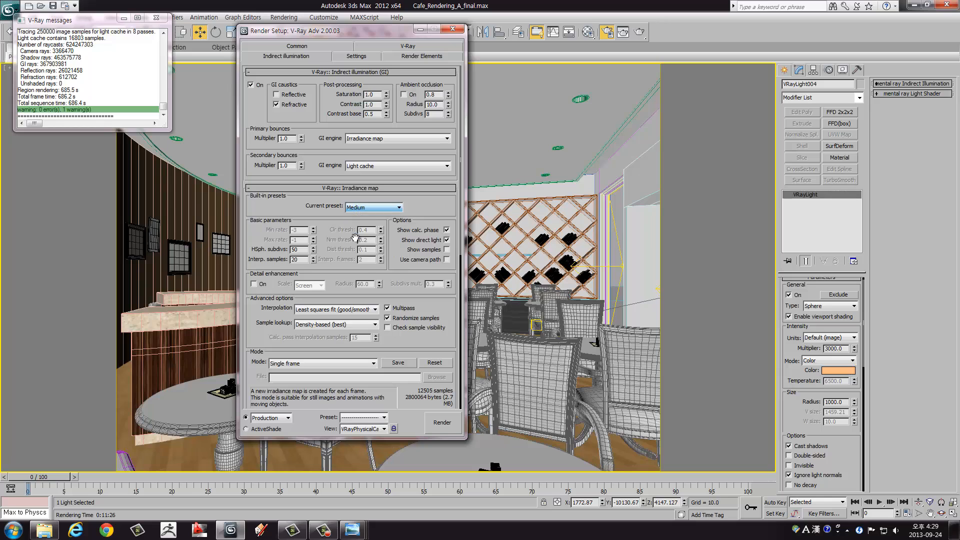
double_click(295, 250)
text(80)
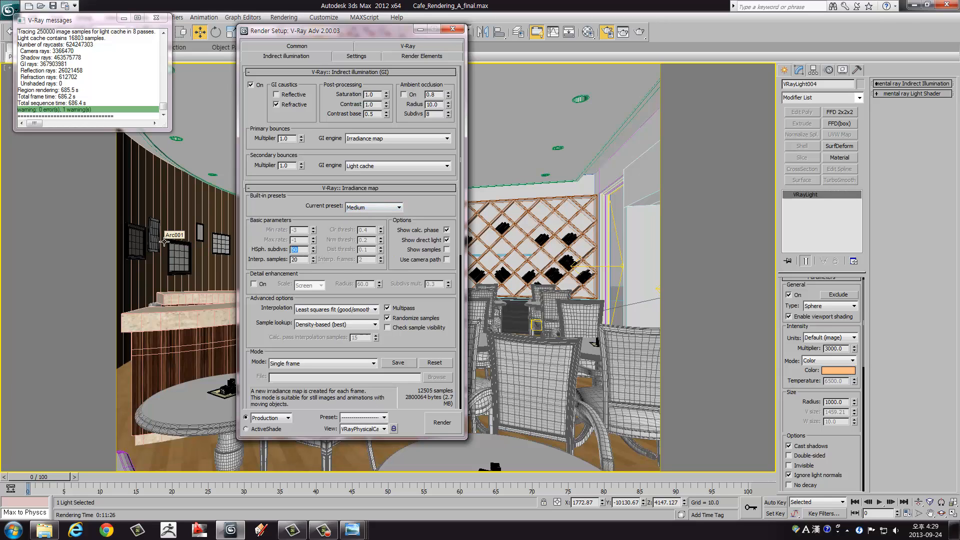
double_click(297, 260)
text(30)
Step: Set the light cache to 1200 subdivisions, use it for glossy rays, and enable its pre-filter at 40
scroll(333, 284, down, 5)
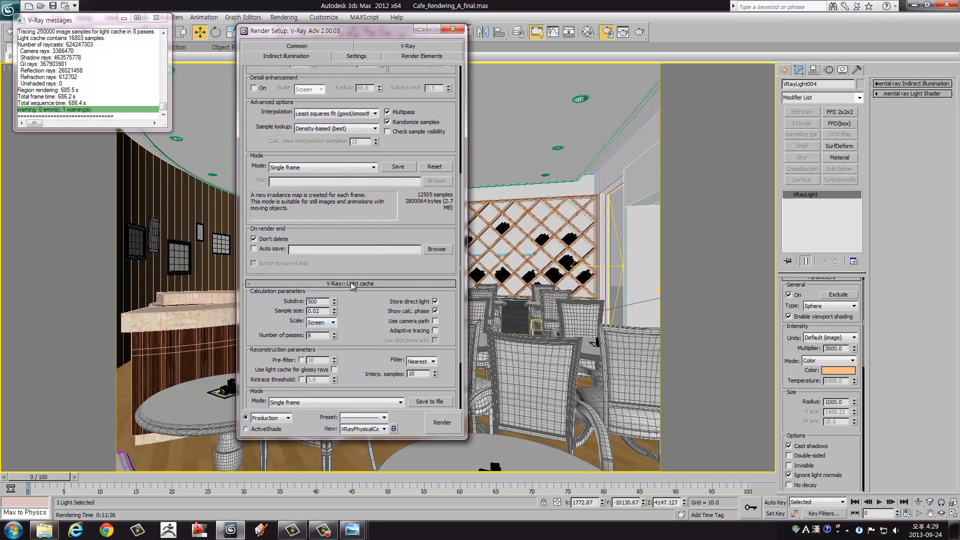
double_click(319, 302)
text(1200)
drag(379, 332, 377, 239)
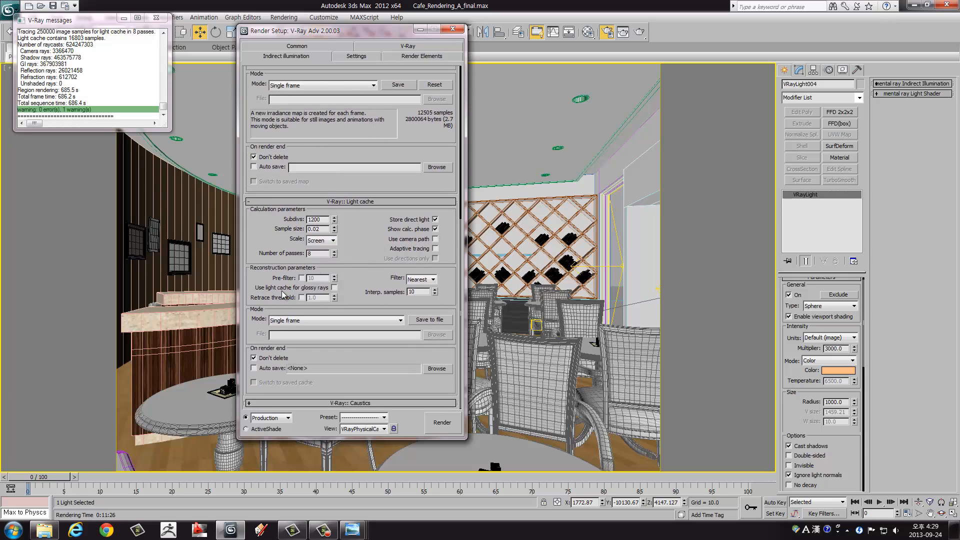
click(334, 288)
click(302, 278)
double_click(321, 278)
text(40)
key(Return)
Step: Change the image sampler type to Adaptive DMC and set its maximum subdivisions to 5
scroll(373, 244, up, 5)
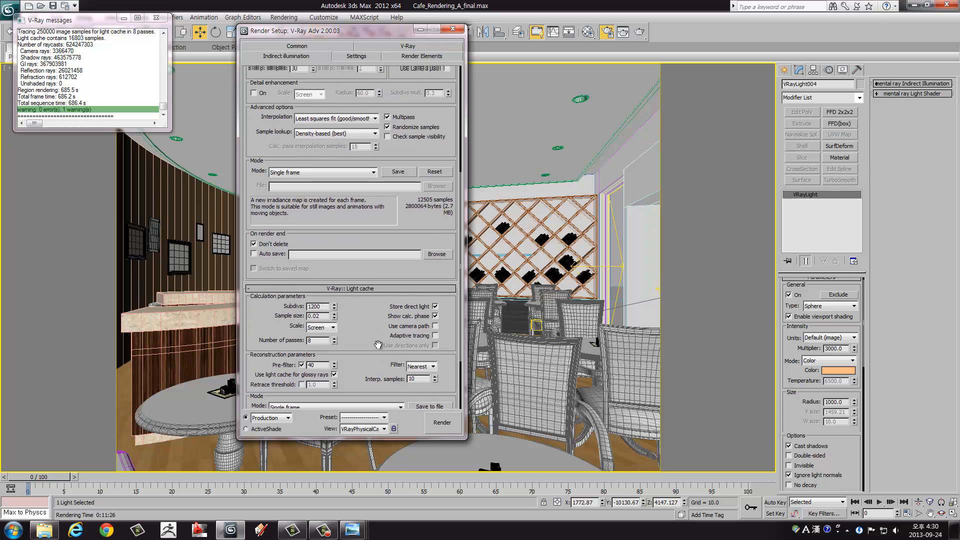
scroll(274, 166, up, 5)
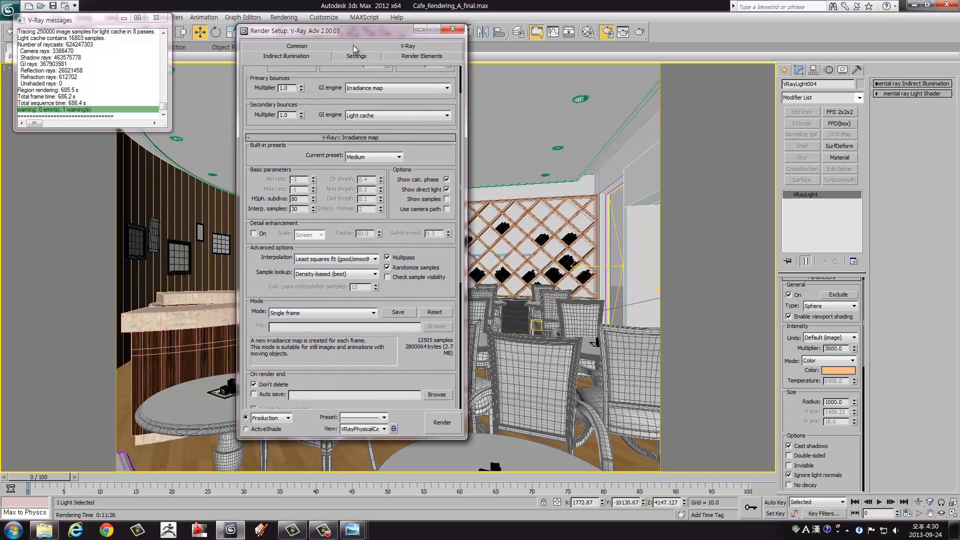
mouse_move(273, 275)
mouse_down()
mouse_move(269, 230)
mouse_move(273, 286)
mouse_up()
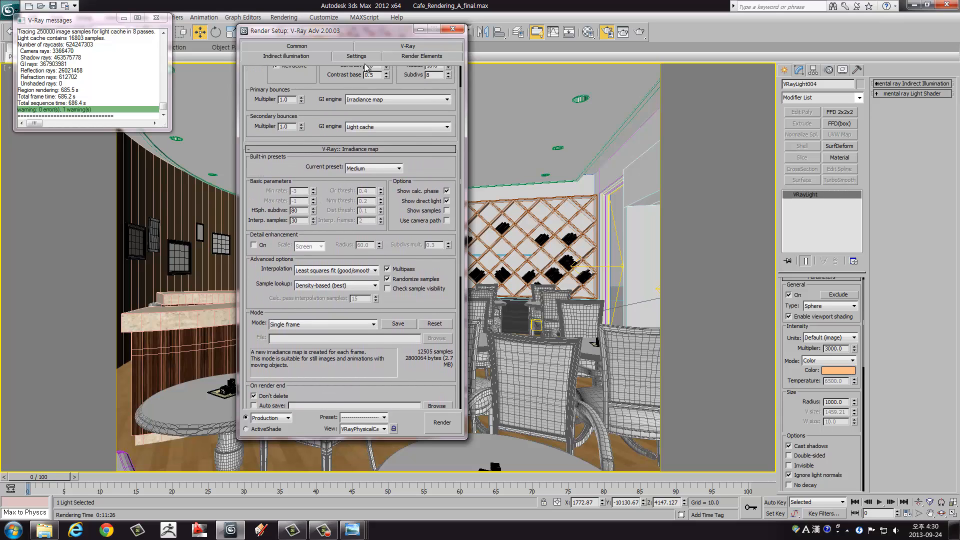
click(389, 45)
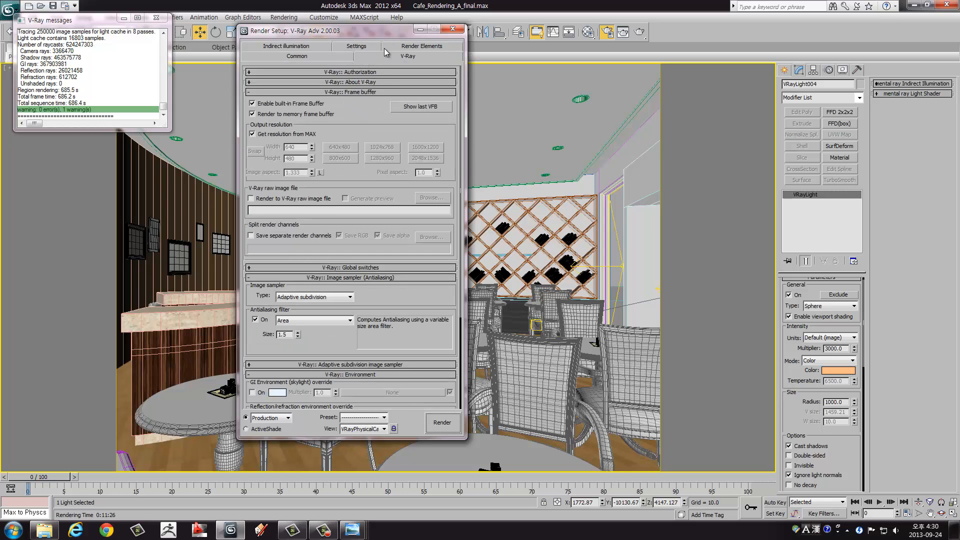
drag(364, 35, 385, 28)
drag(377, 110, 388, 130)
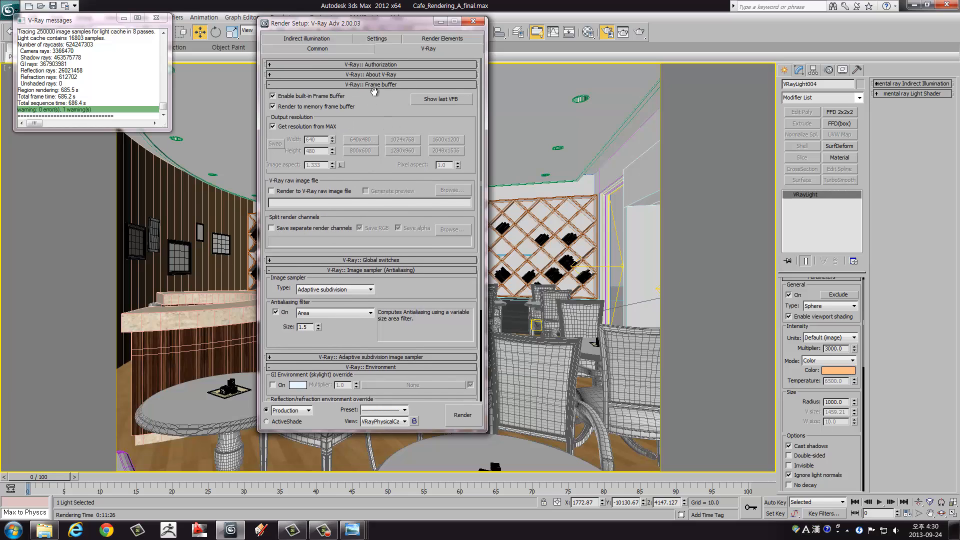
click(382, 84)
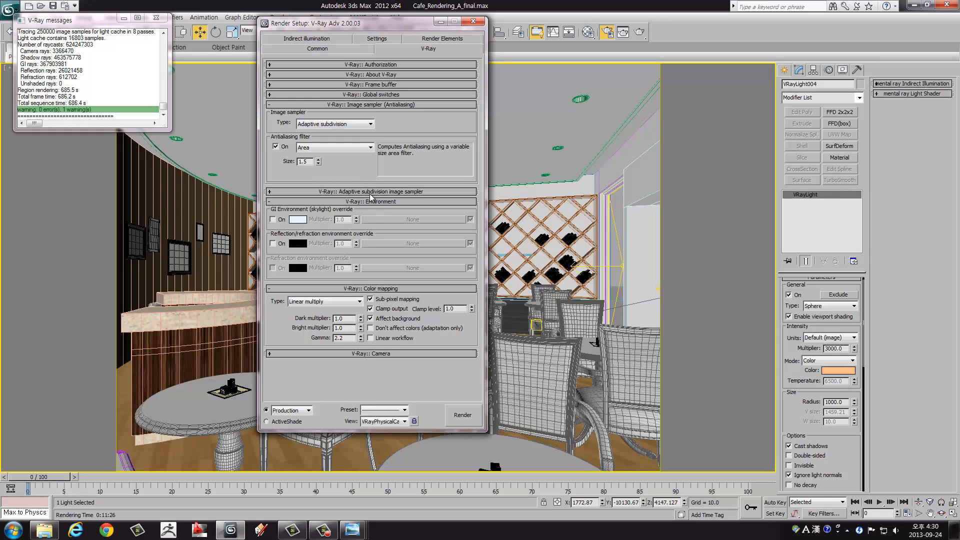
click(331, 124)
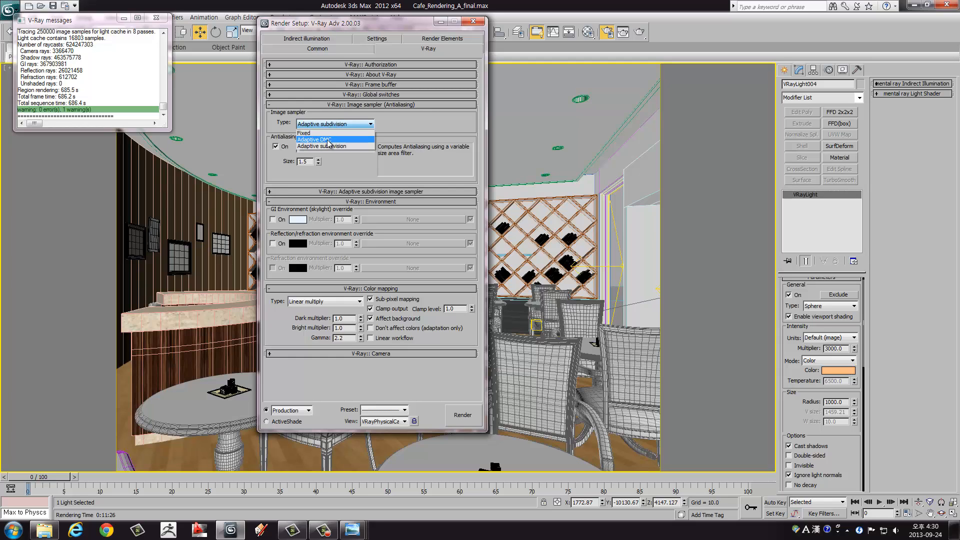
click(330, 141)
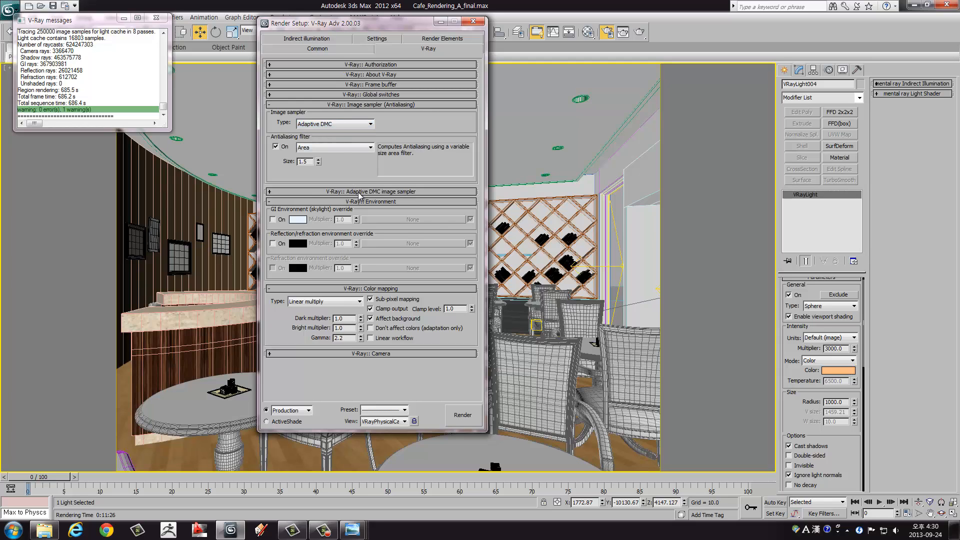
click(356, 191)
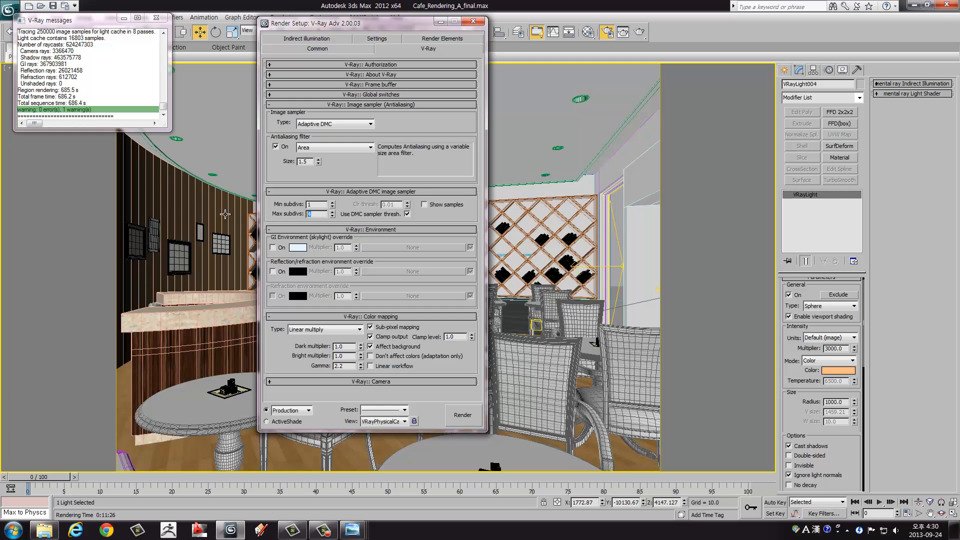
text(5)
drag(333, 23, 581, 29)
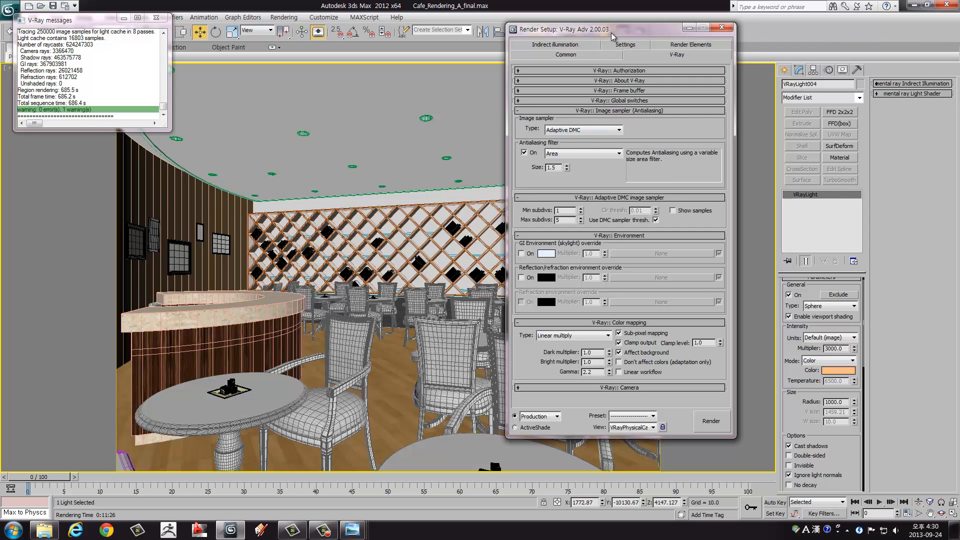
drag(619, 30, 330, 53)
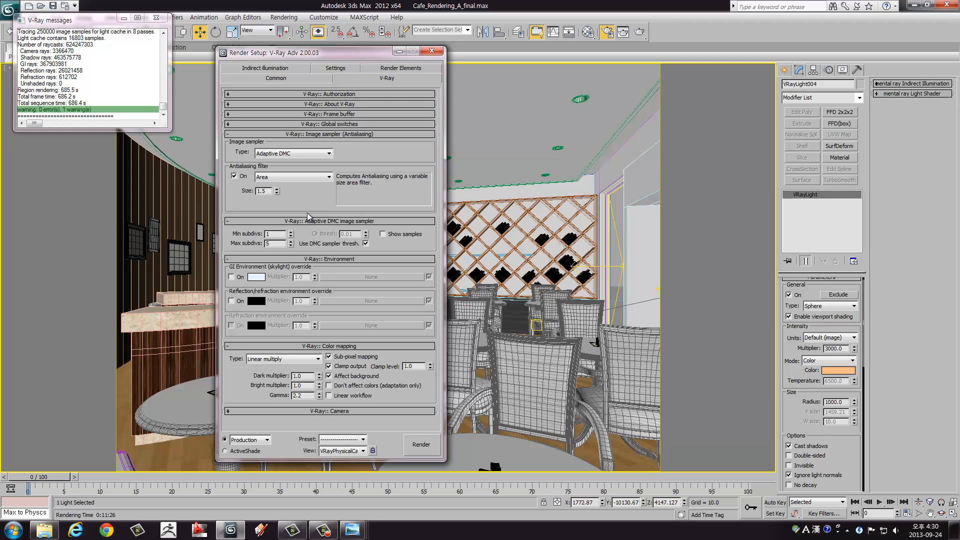
drag(323, 52, 508, 54)
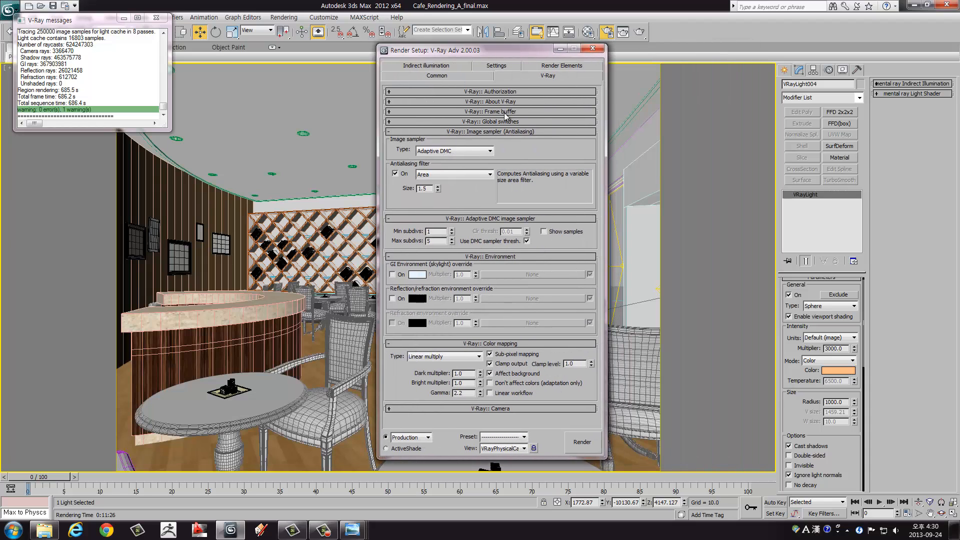
click(422, 66)
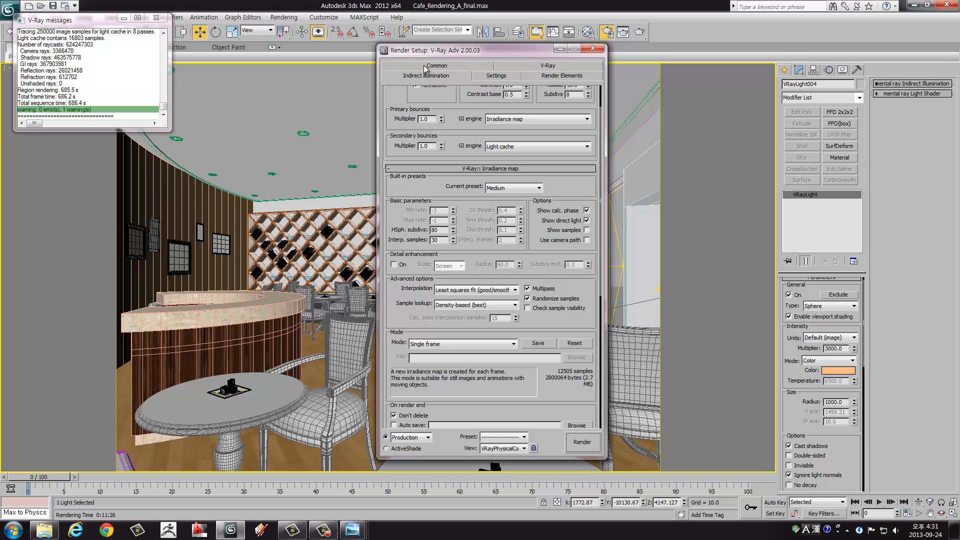
click(552, 67)
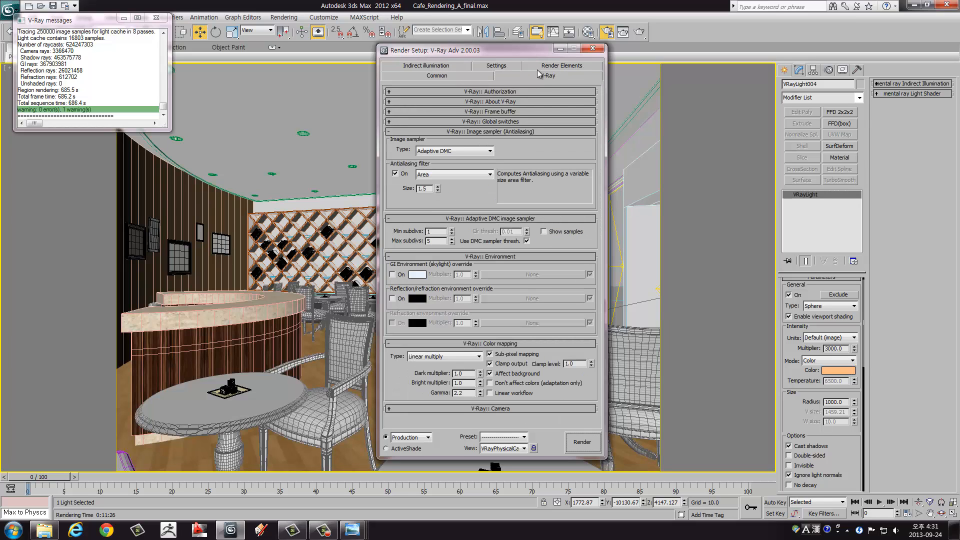
Step: Set the DMC sampler's adaptive amount to 0.7 and its noise threshold to 0.005
click(475, 68)
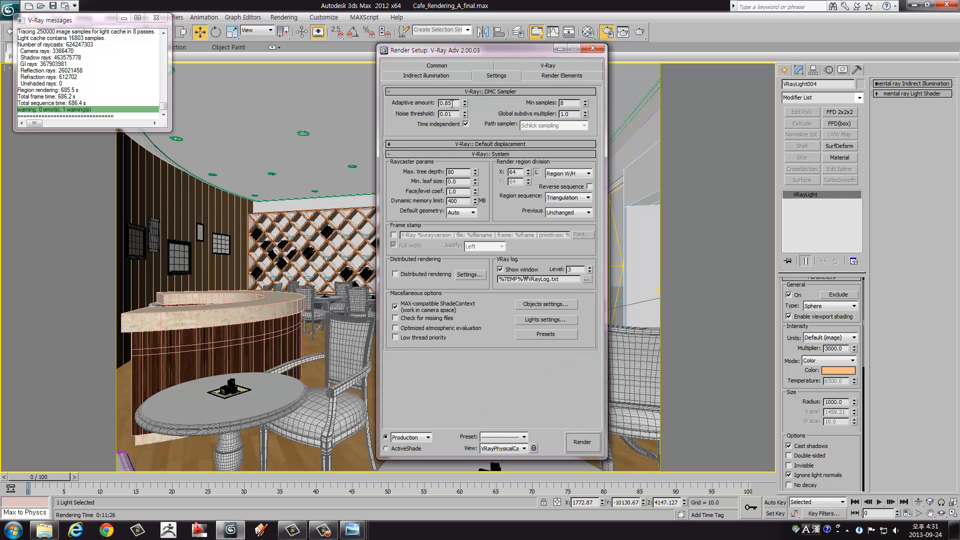
drag(453, 103, 447, 111)
text(7)
drag(447, 114, 456, 123)
text(05)
Step: Review the Adaptive DMC image sampler and indirect illumination settings in the render setup
drag(468, 53, 315, 40)
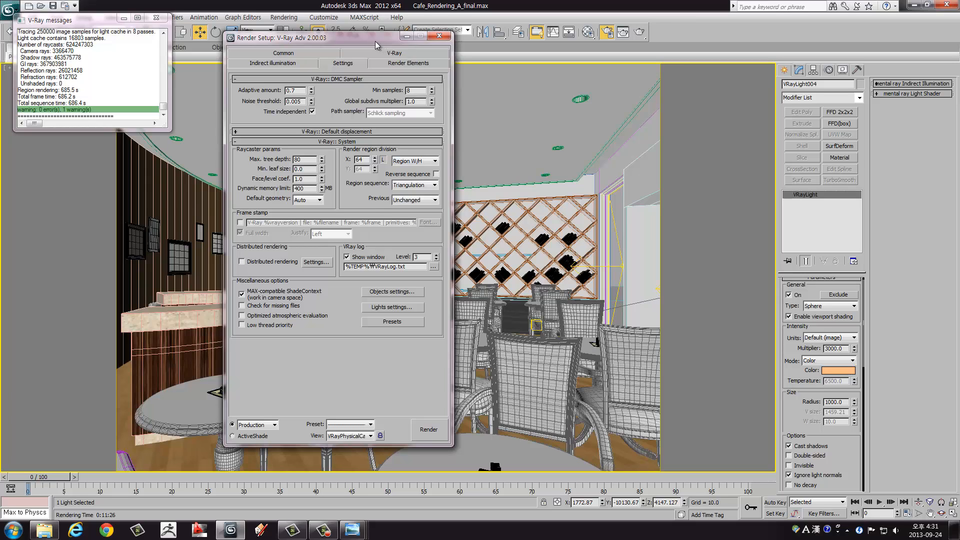
drag(377, 40, 363, 45)
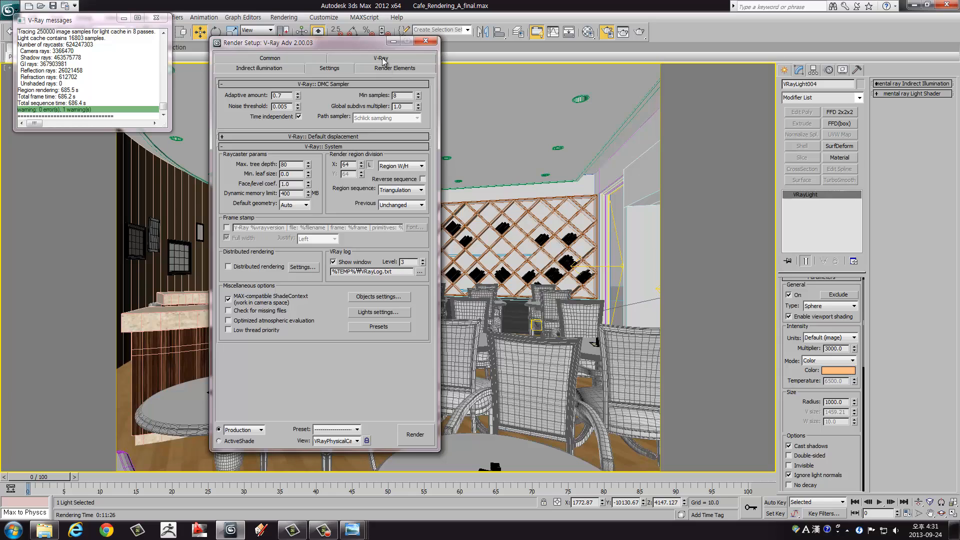
click(381, 58)
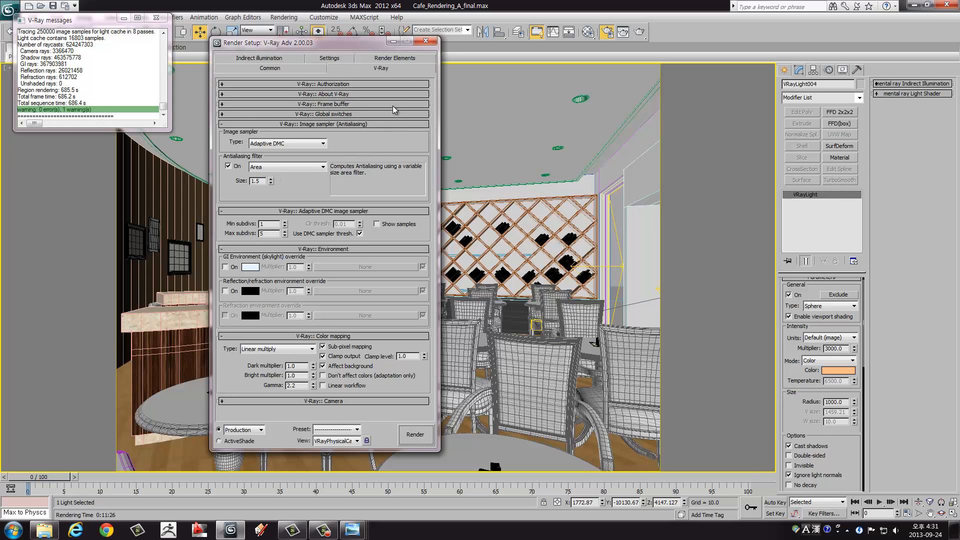
drag(371, 49, 366, 40)
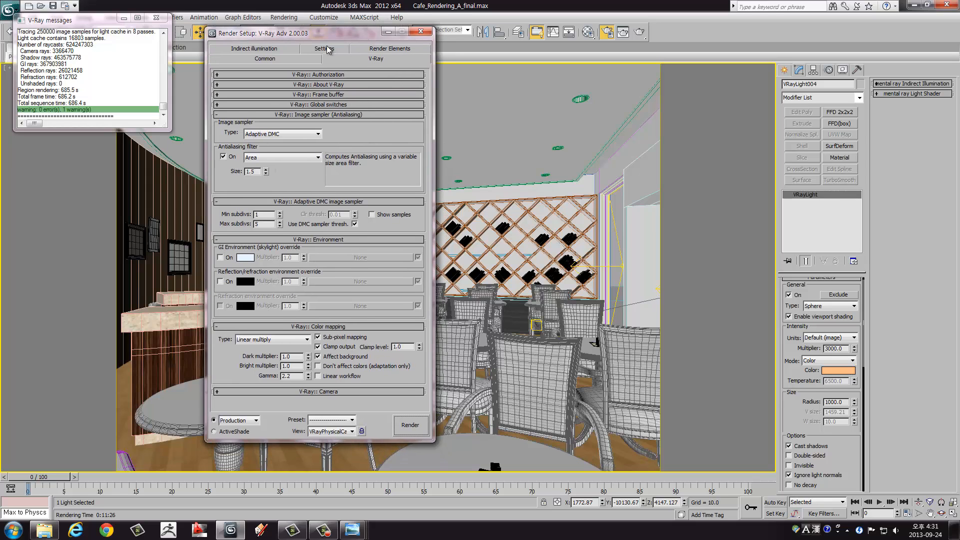
click(264, 49)
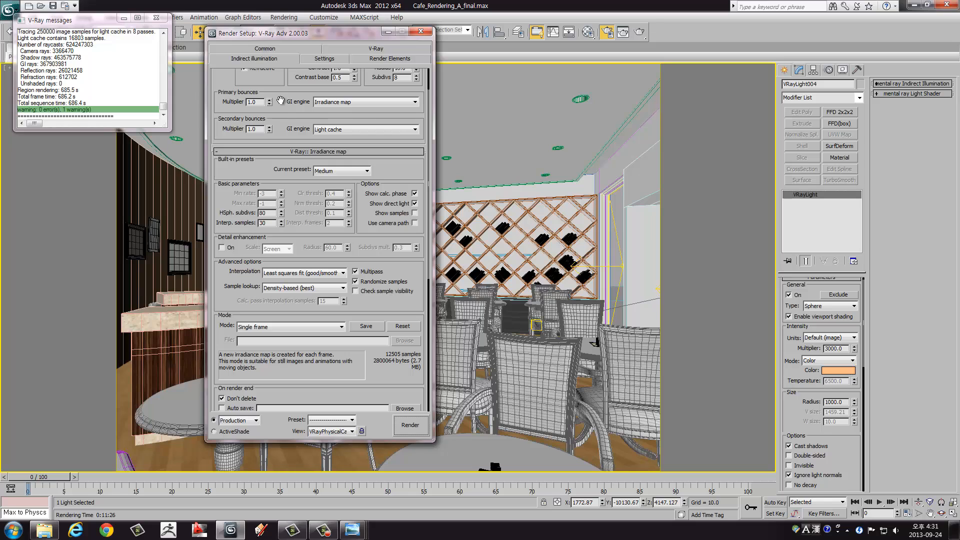
Step: Check the irradiance map and light cache settings, then render the café's VRayPhysicalCamera002 view with the raised quality settings
scroll(252, 174, down, 5)
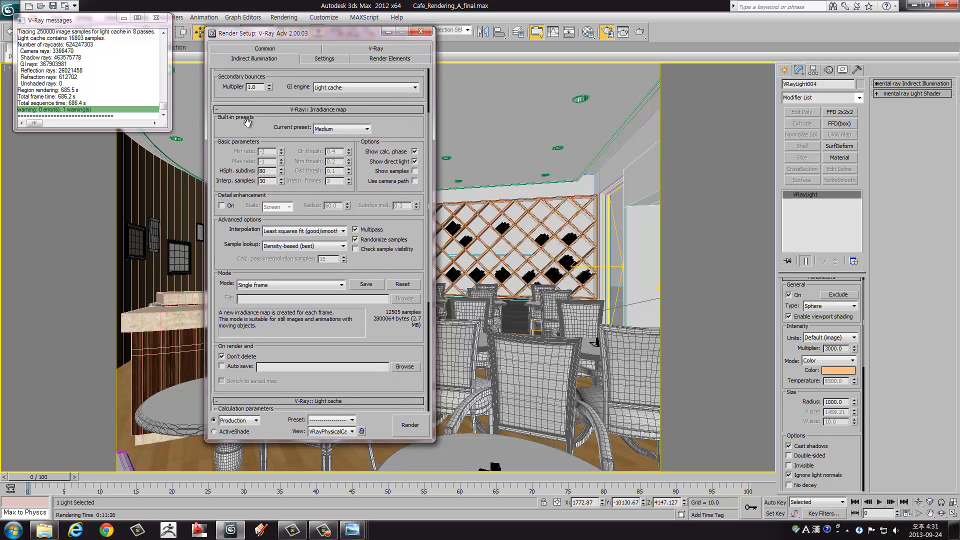
scroll(224, 188, down, 3)
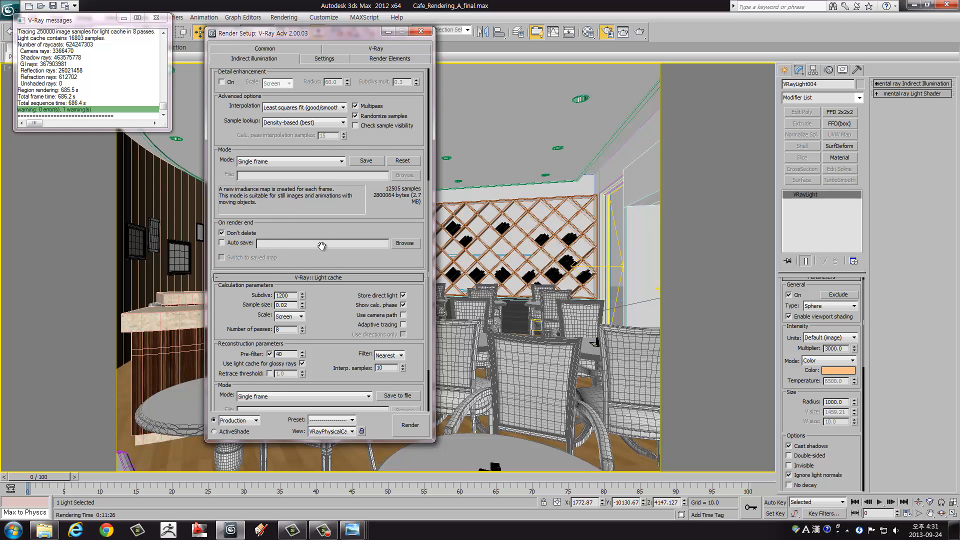
scroll(318, 210, down, 4)
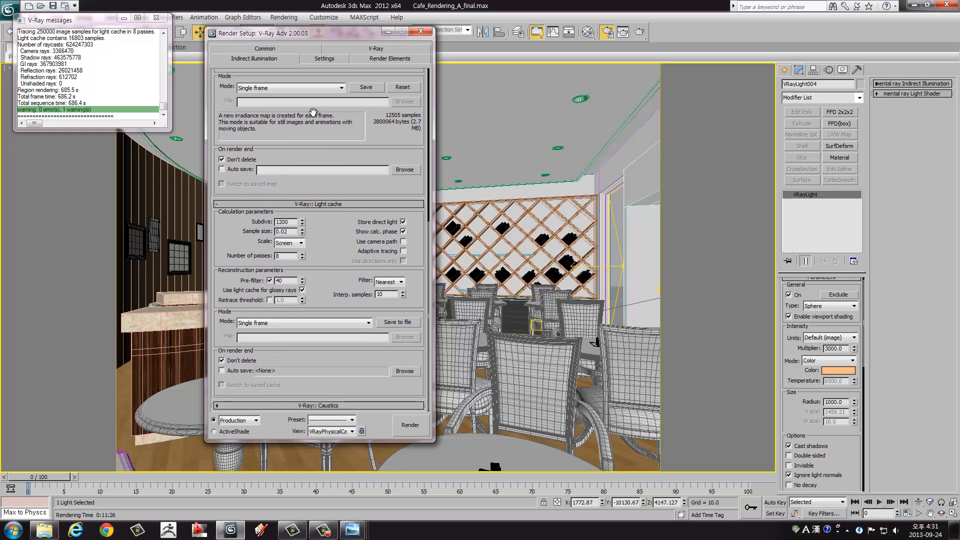
drag(321, 38, 342, 46)
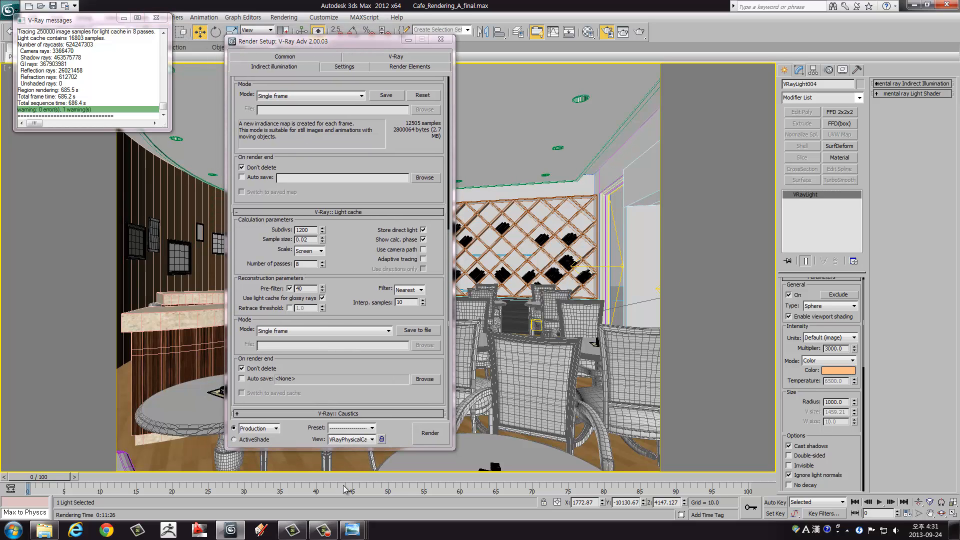
click(433, 431)
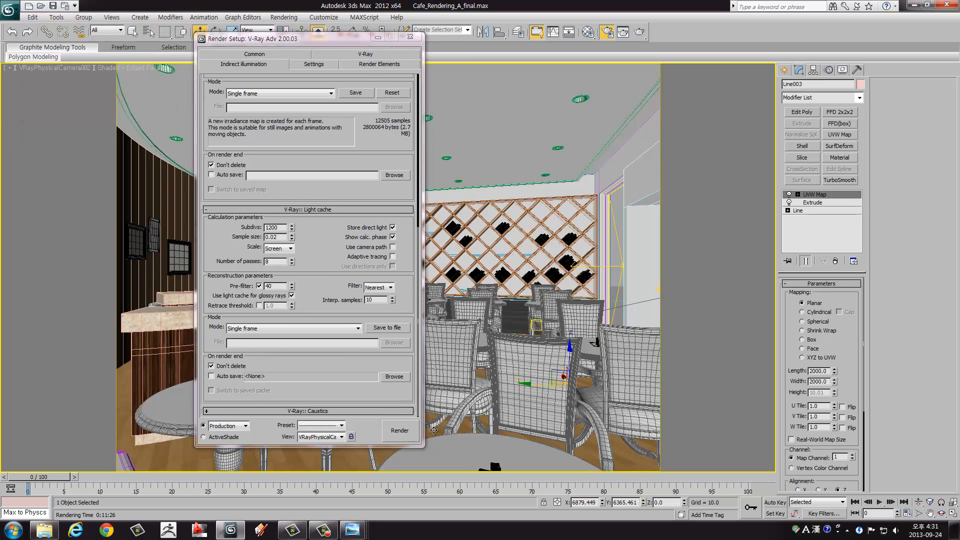
click(402, 431)
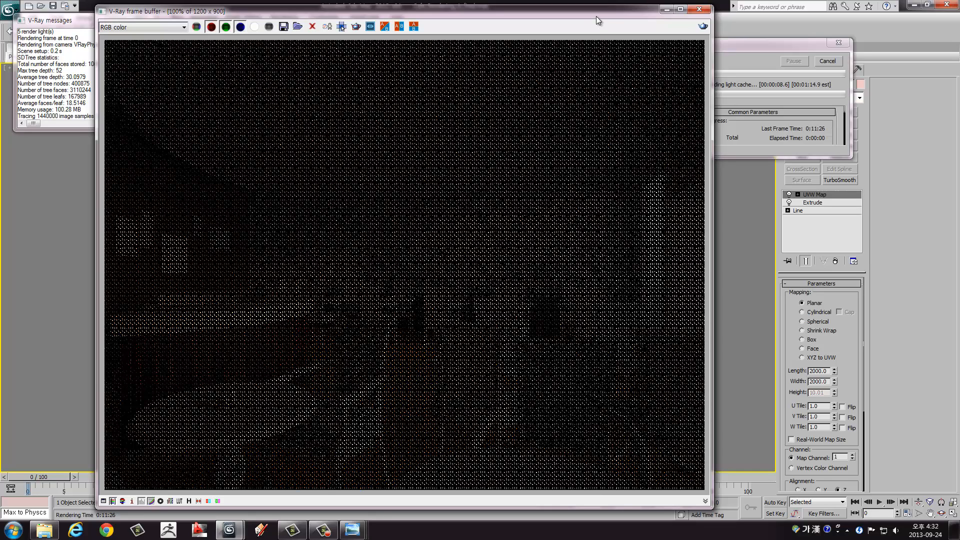
Step: Move the V-Ray frame buffer clear of the V-Ray messages window and inspect the finished café render
drag(596, 17, 571, 16)
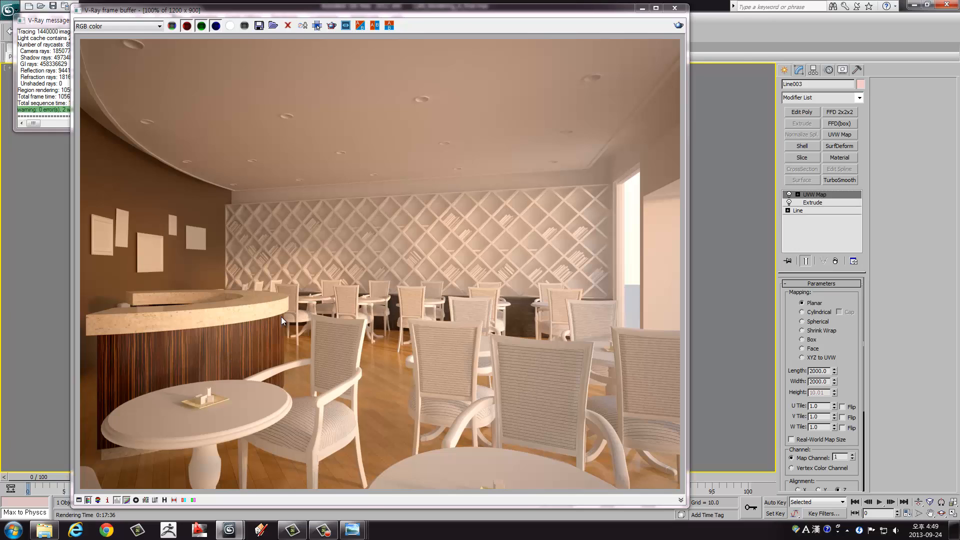
drag(267, 9, 315, 12)
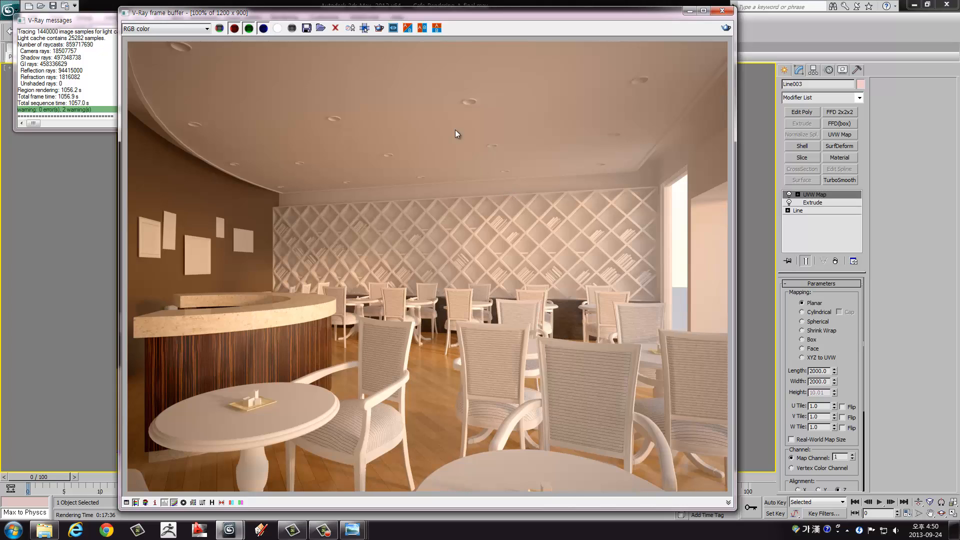
drag(424, 18, 489, 26)
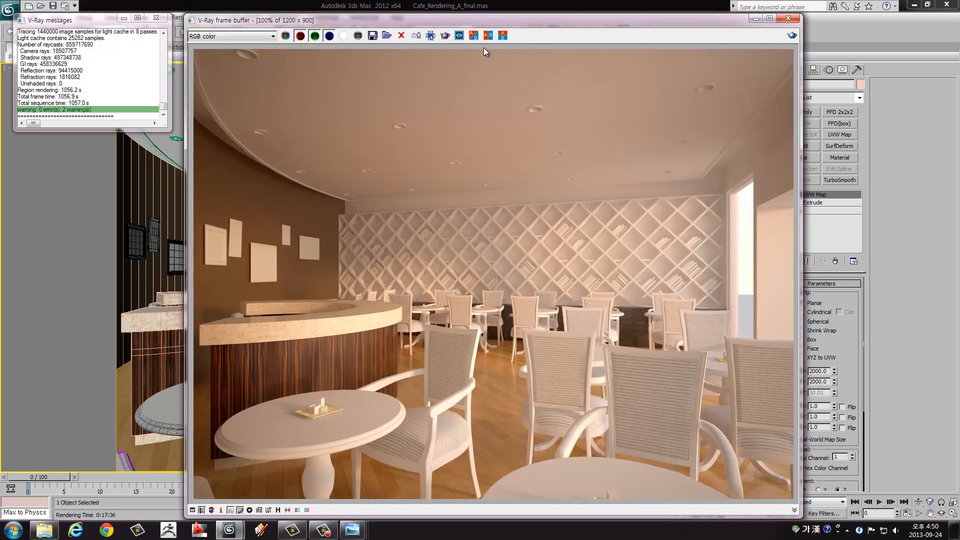
drag(513, 25, 496, 20)
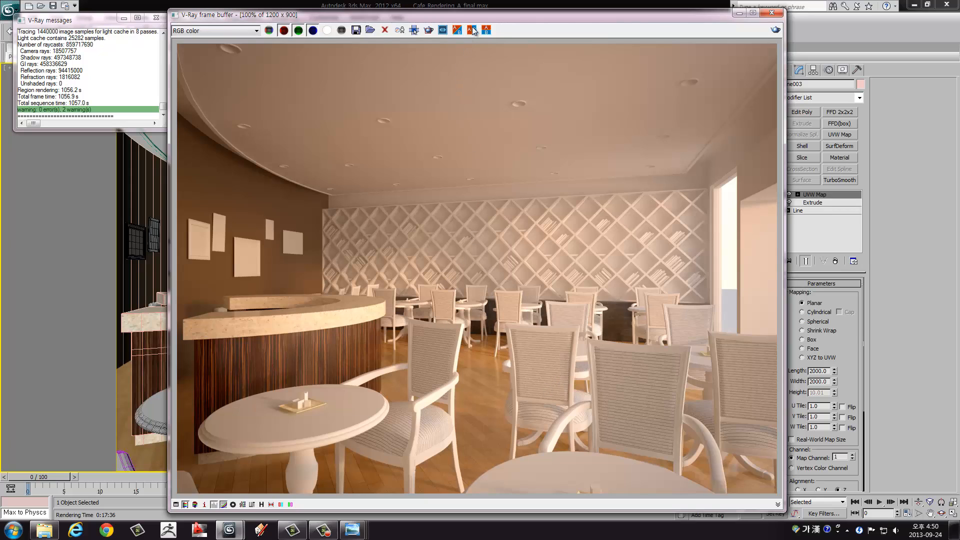
drag(506, 19, 527, 17)
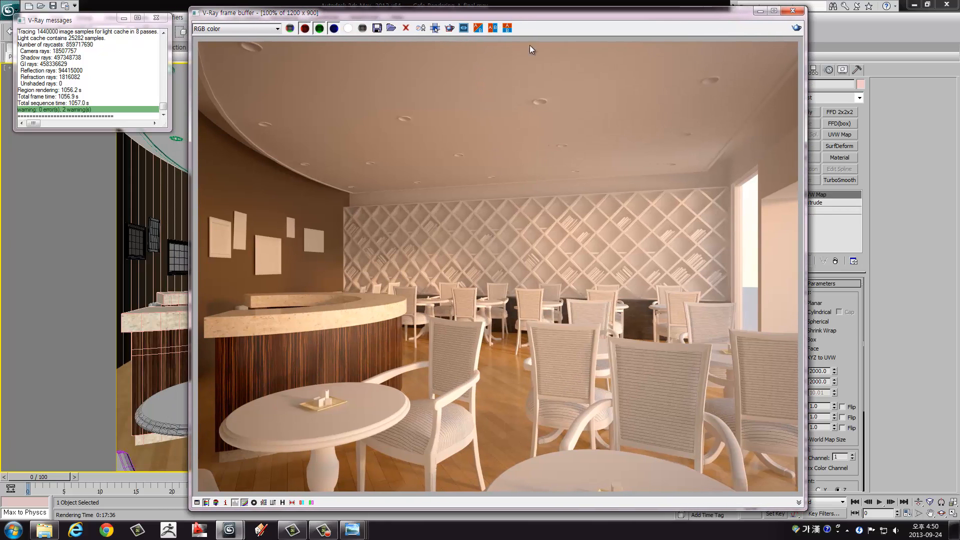